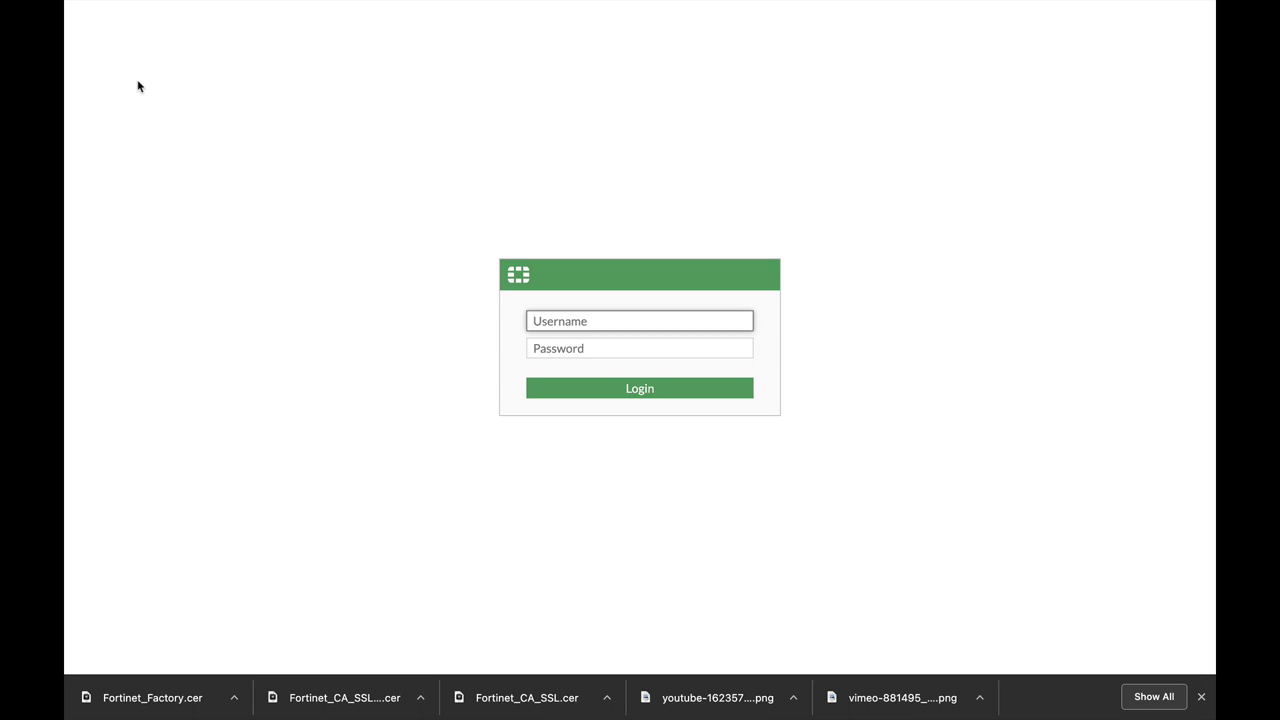
Log in to the FortiGate web console with the admin username and password.
text(admin)
click(639, 348)
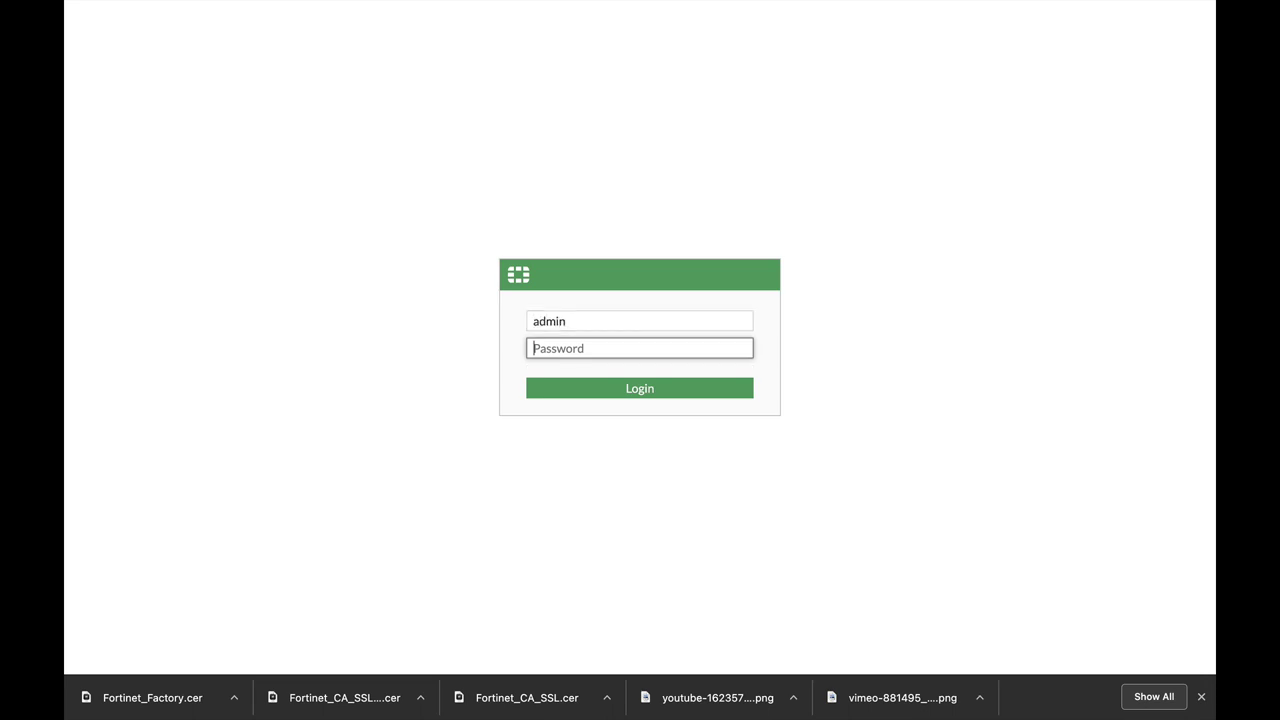
text(a)
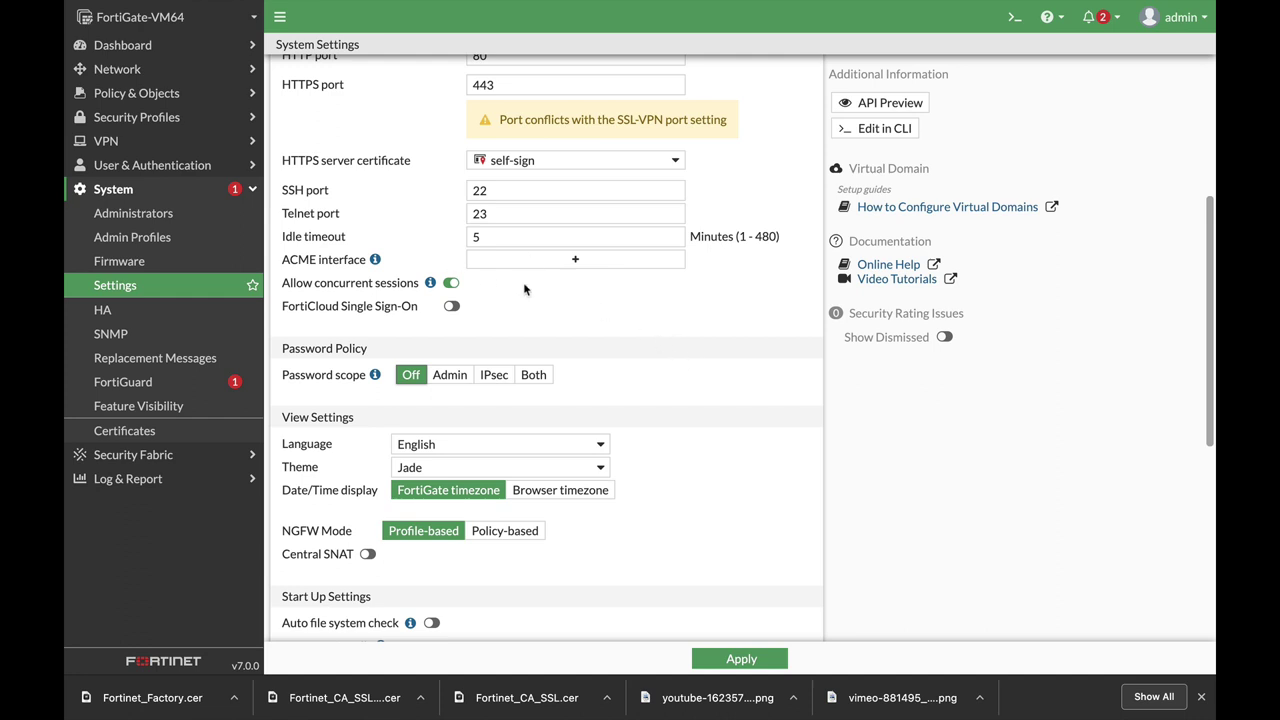
Set the idle timeout to 30 minutes and an Admin password policy with minimum length 8, and apply.
double_click(480, 237)
text(30)
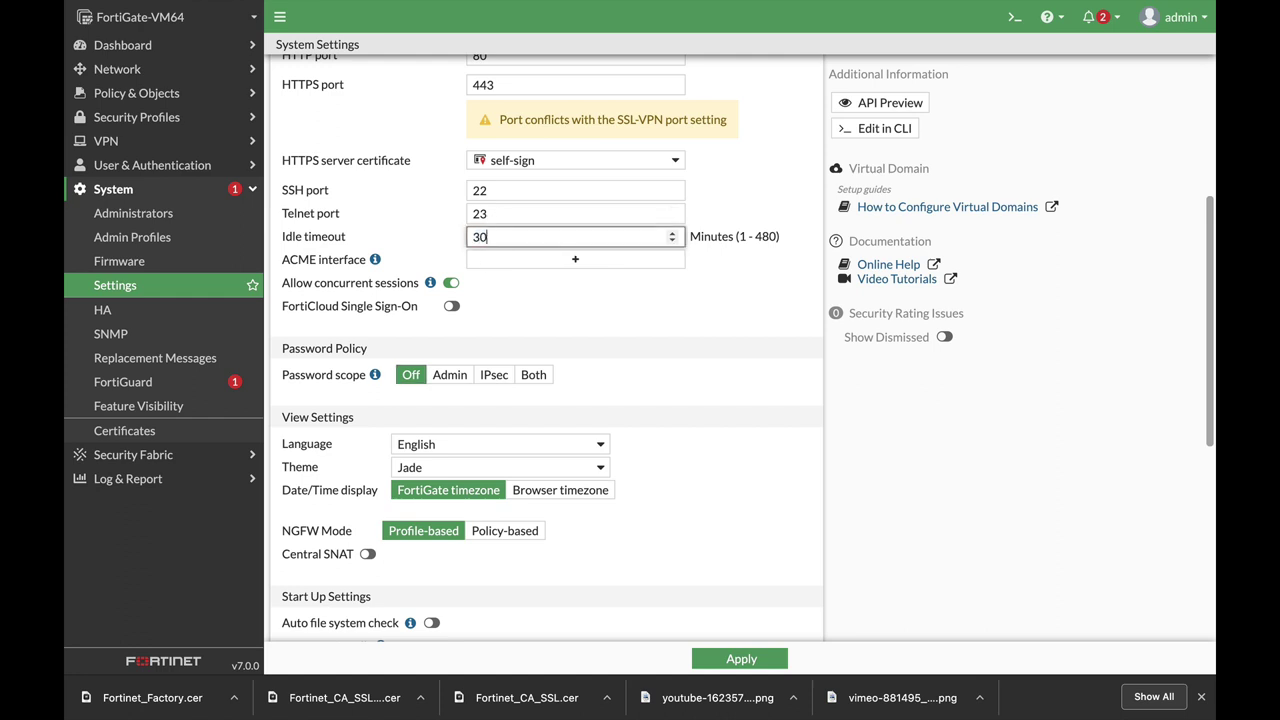
click(757, 331)
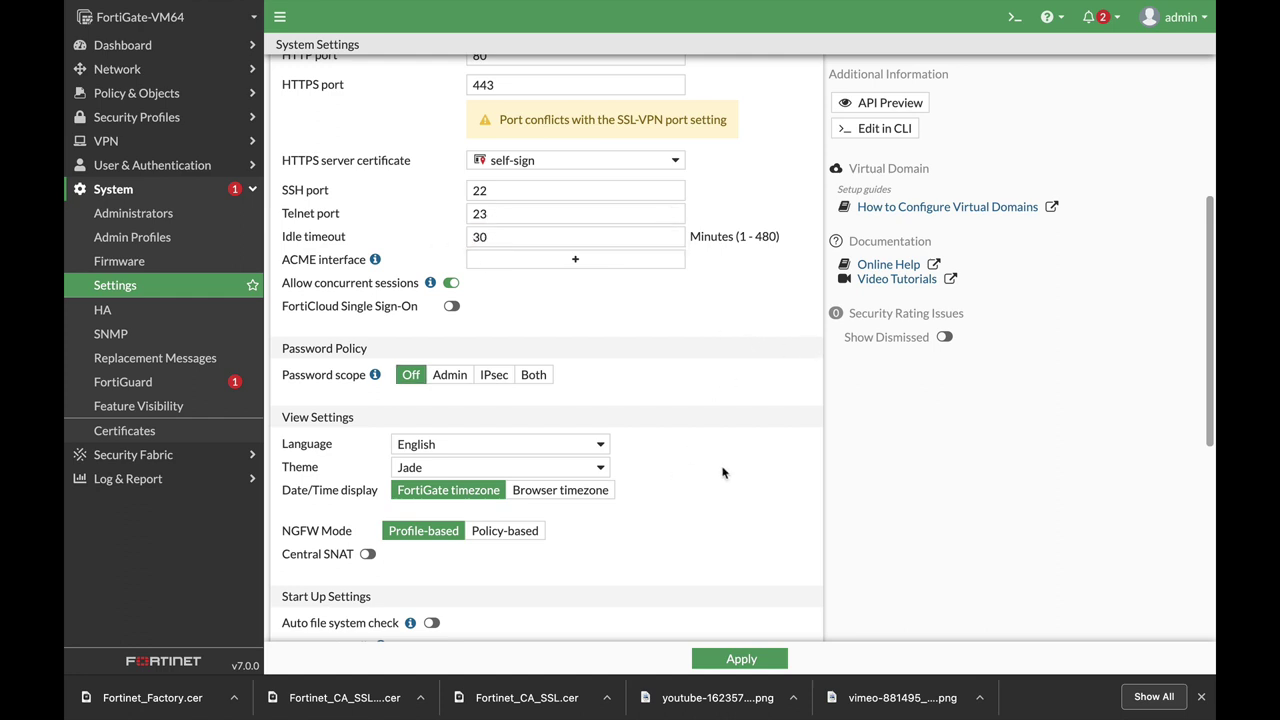
scroll(727, 474, down, 1)
click(439, 283)
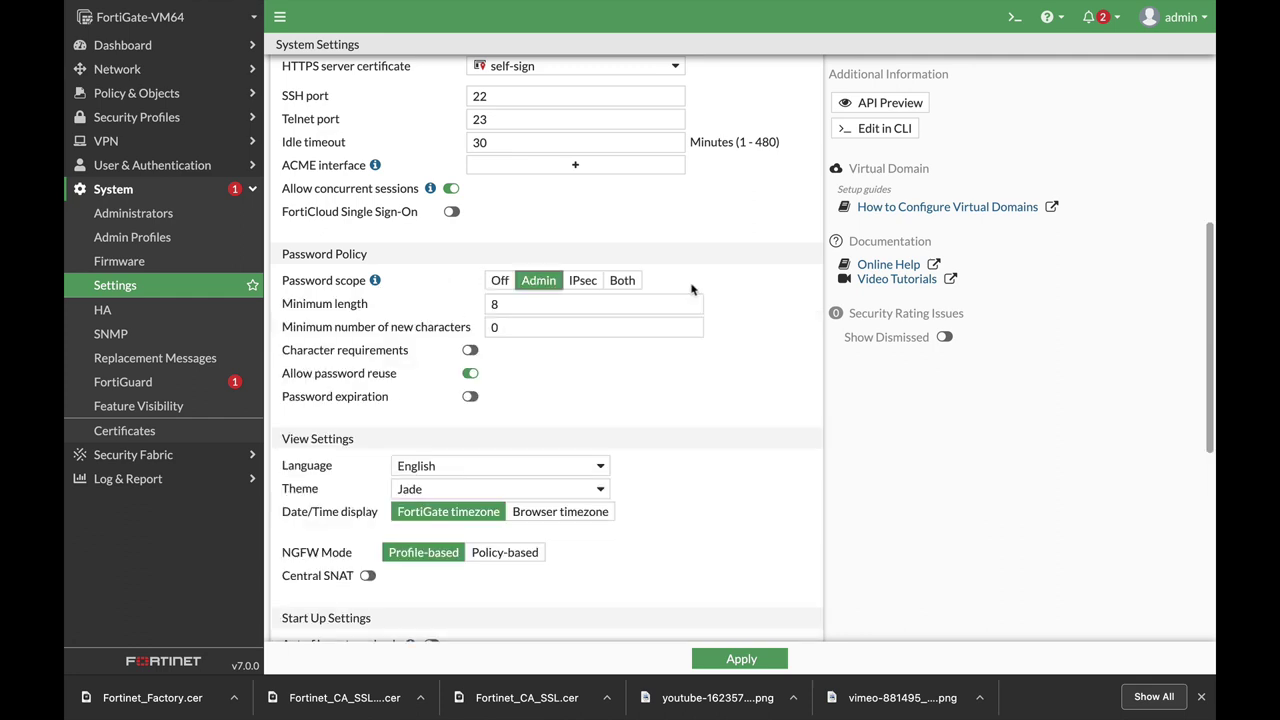
drag(527, 300, 463, 313)
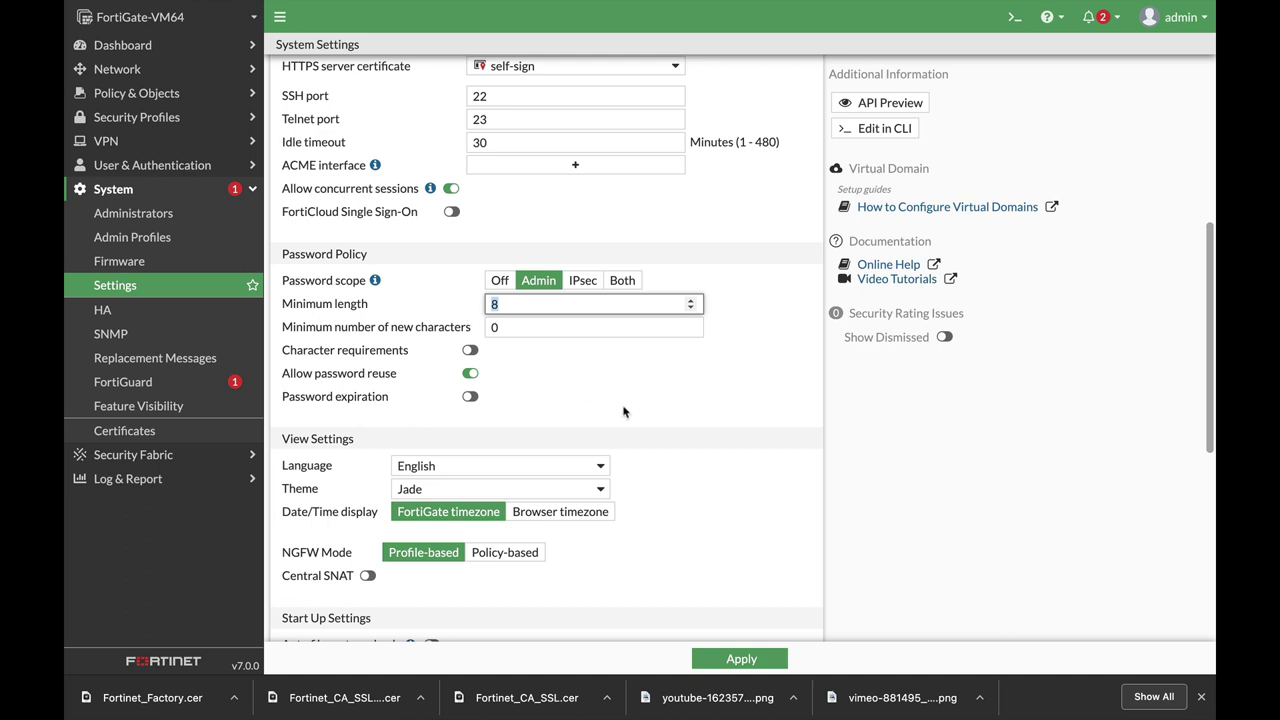
click(726, 657)
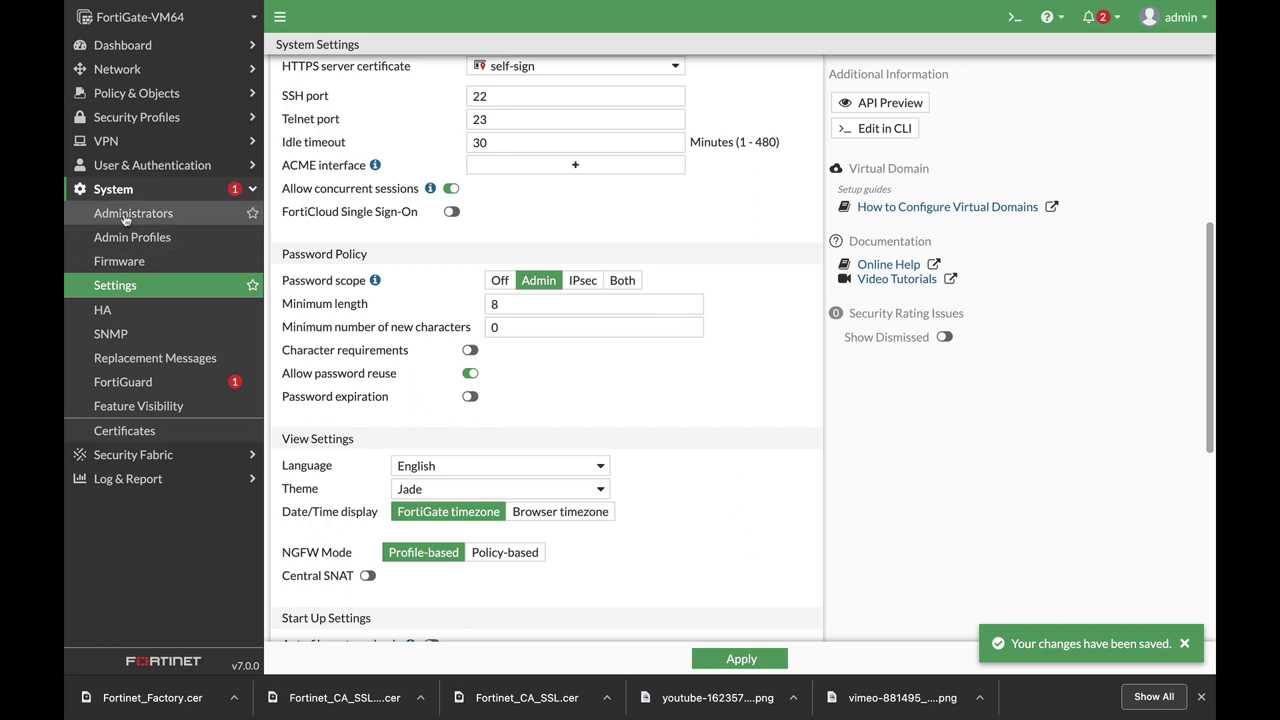
Start a new administrator account named admin2 from the Administrators list.
click(125, 215)
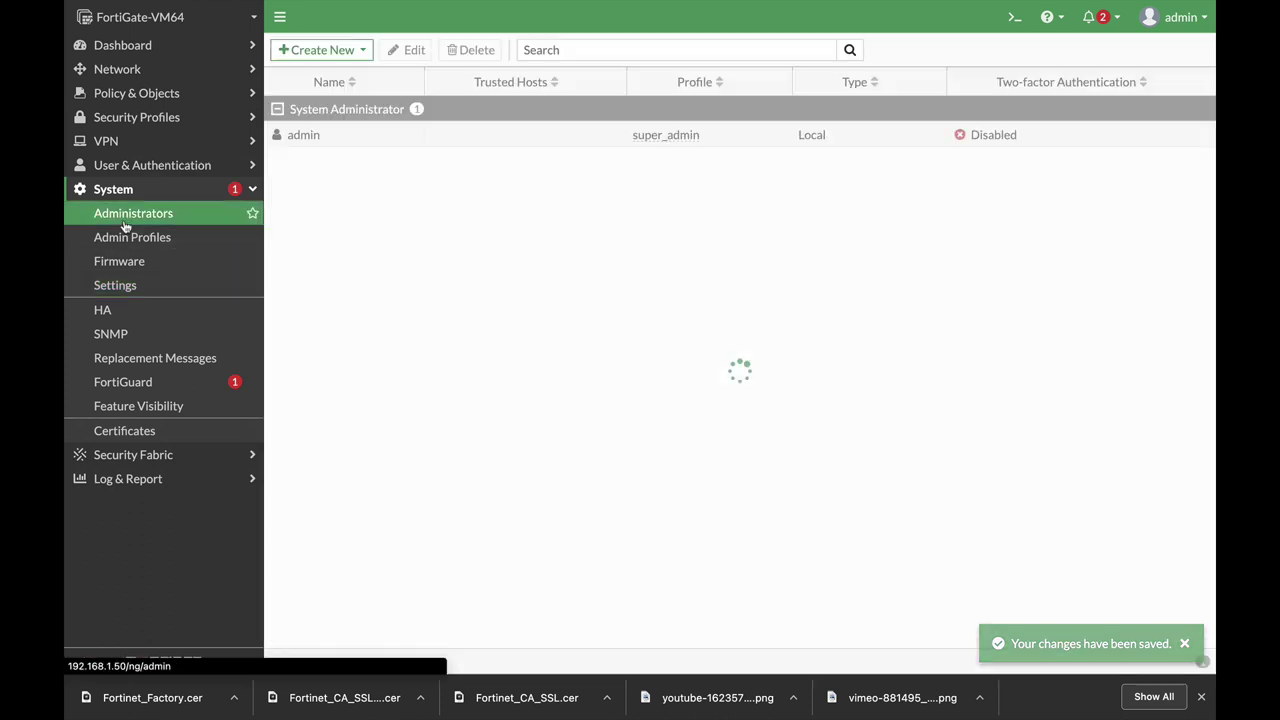
click(325, 50)
click(320, 73)
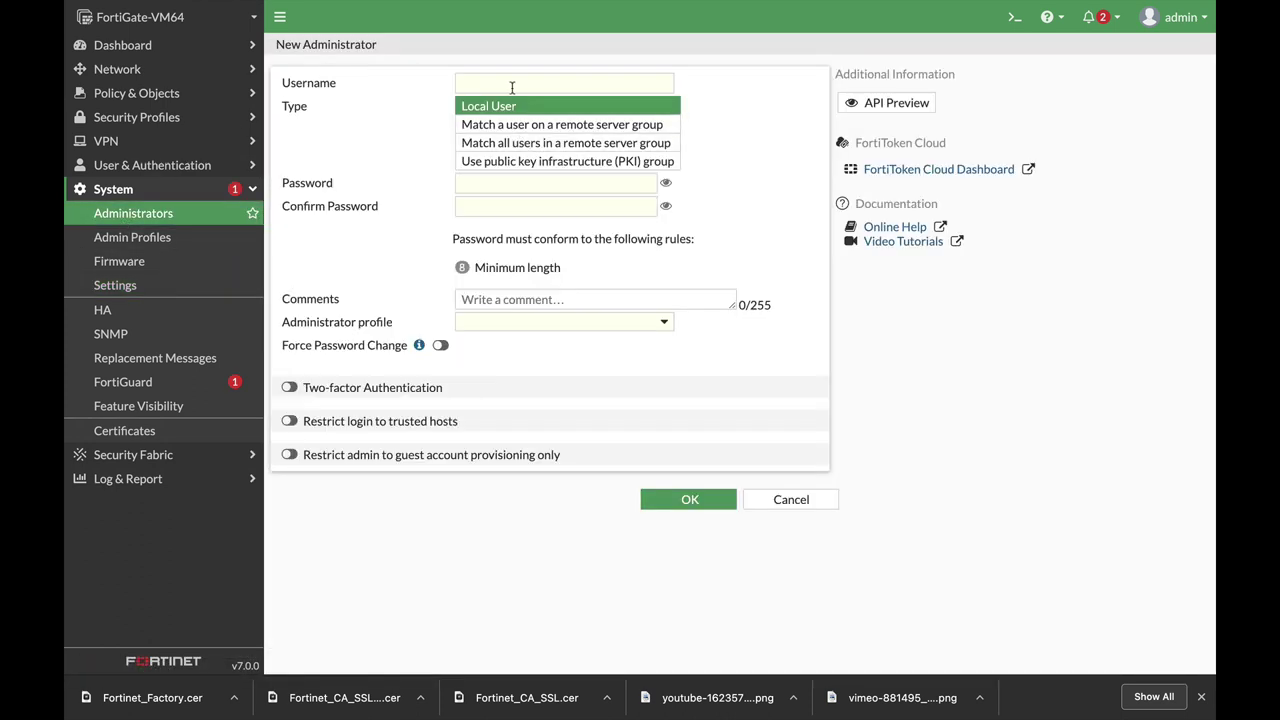
text(admin2)
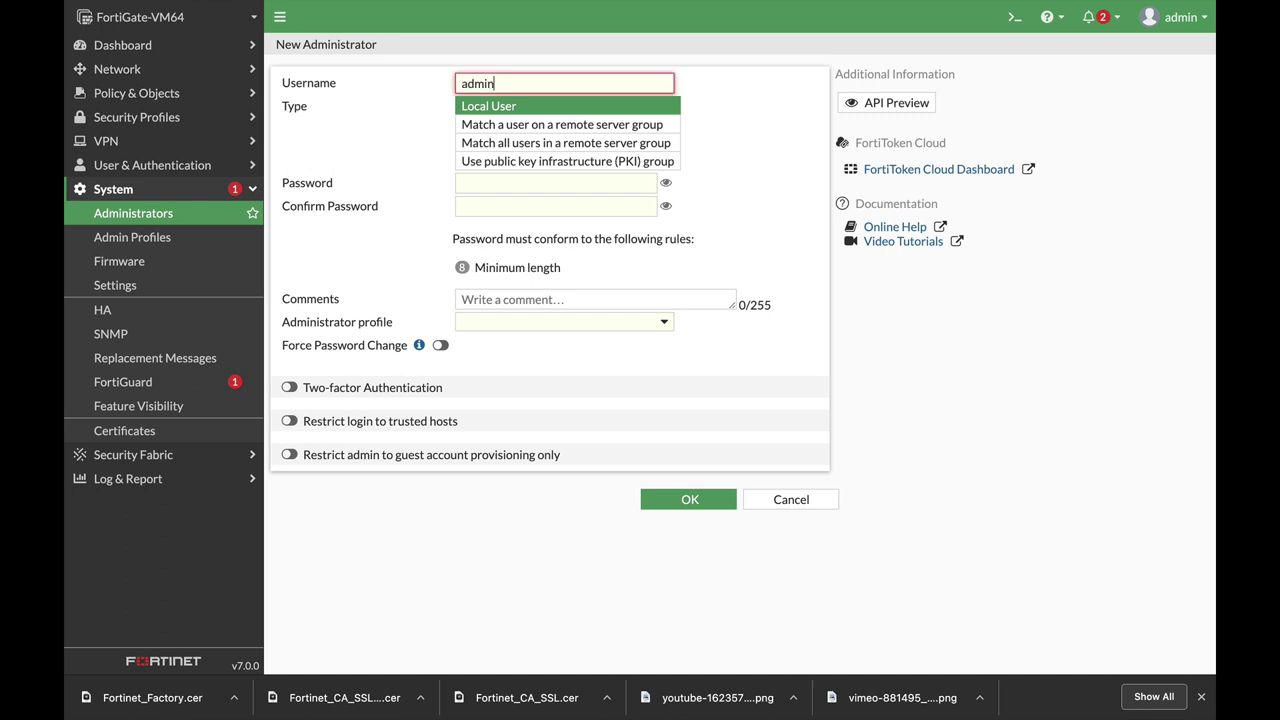
Enter and confirm admin2's password, assign the super_admin profile, and create the account.
click(528, 181)
text(•••)
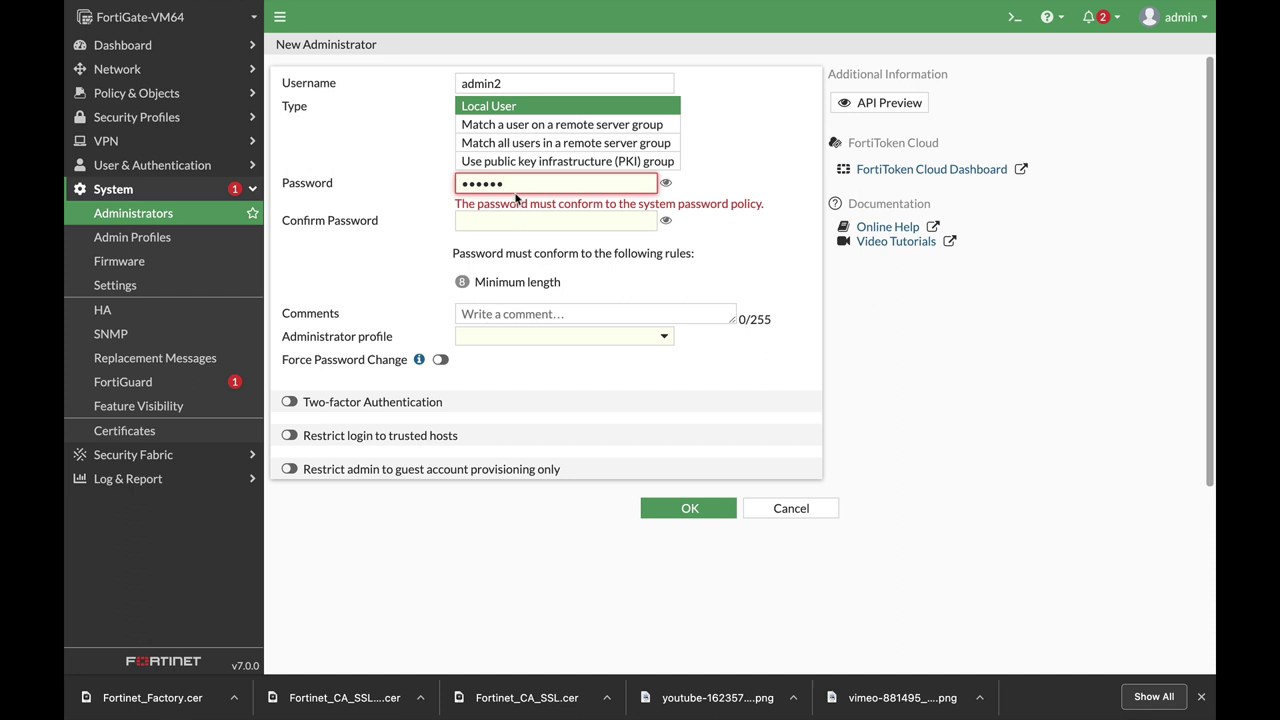
text(et)
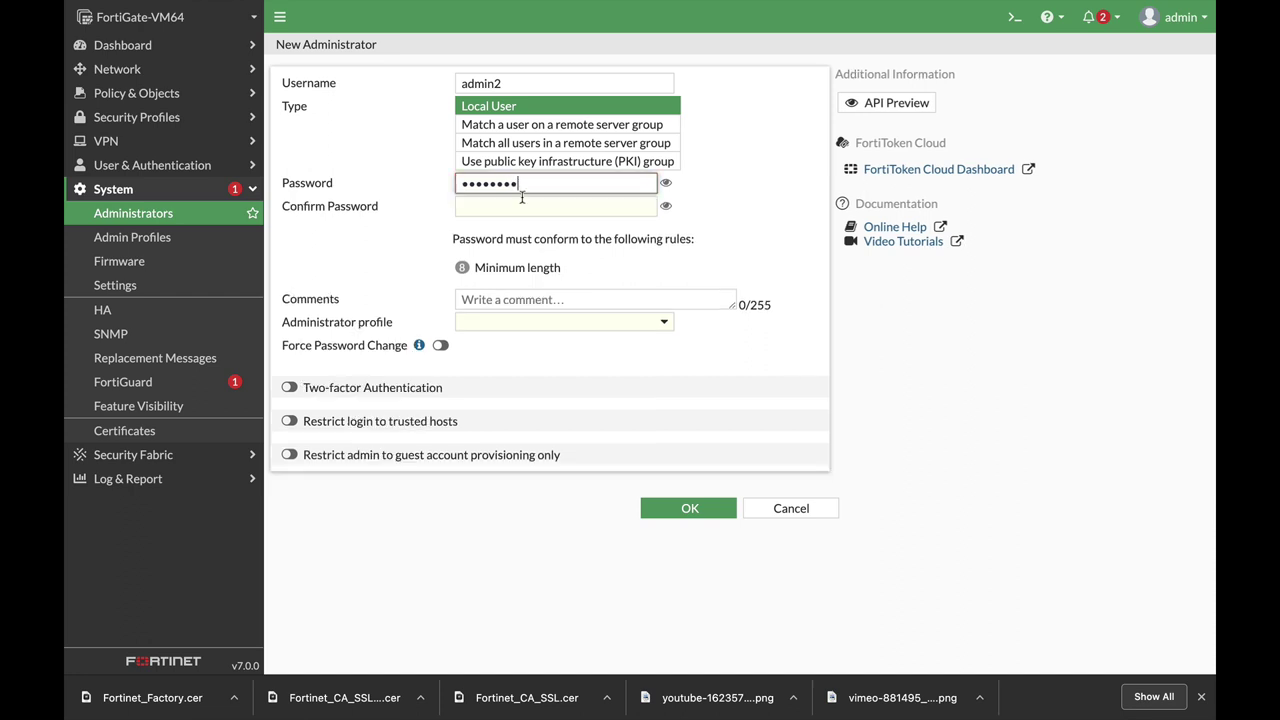
click(507, 203)
text(f)
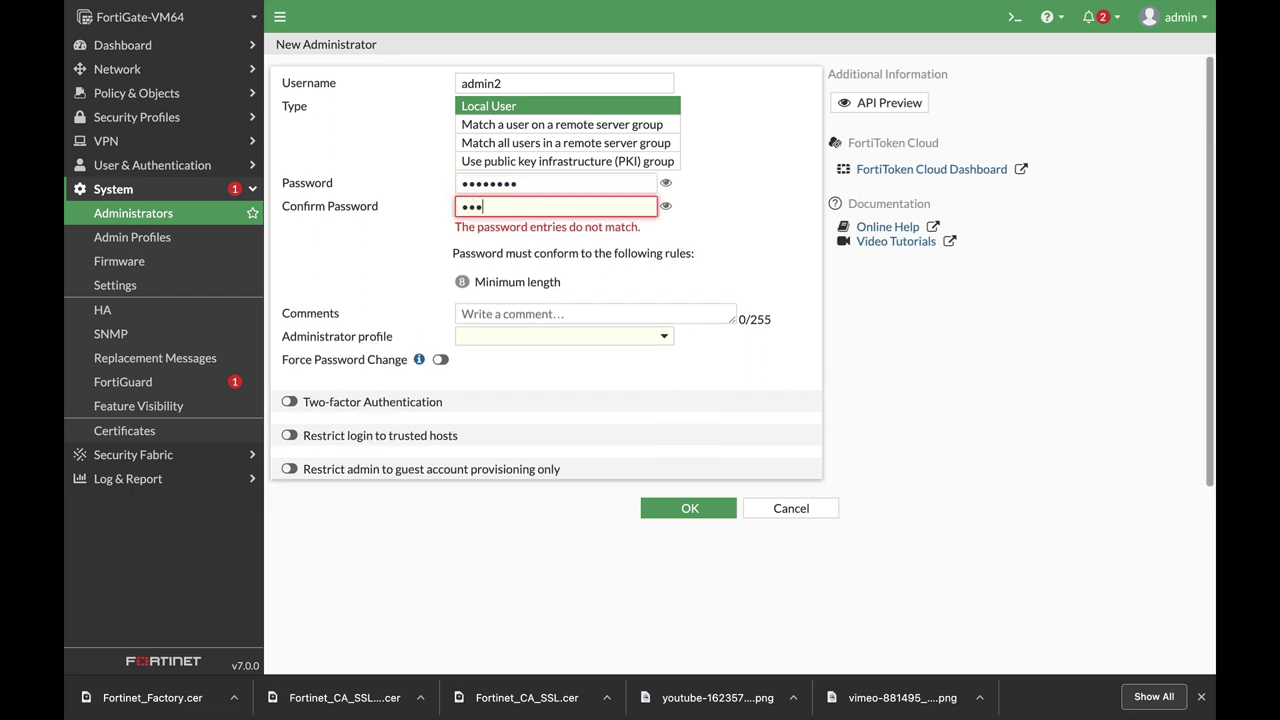
text(et)
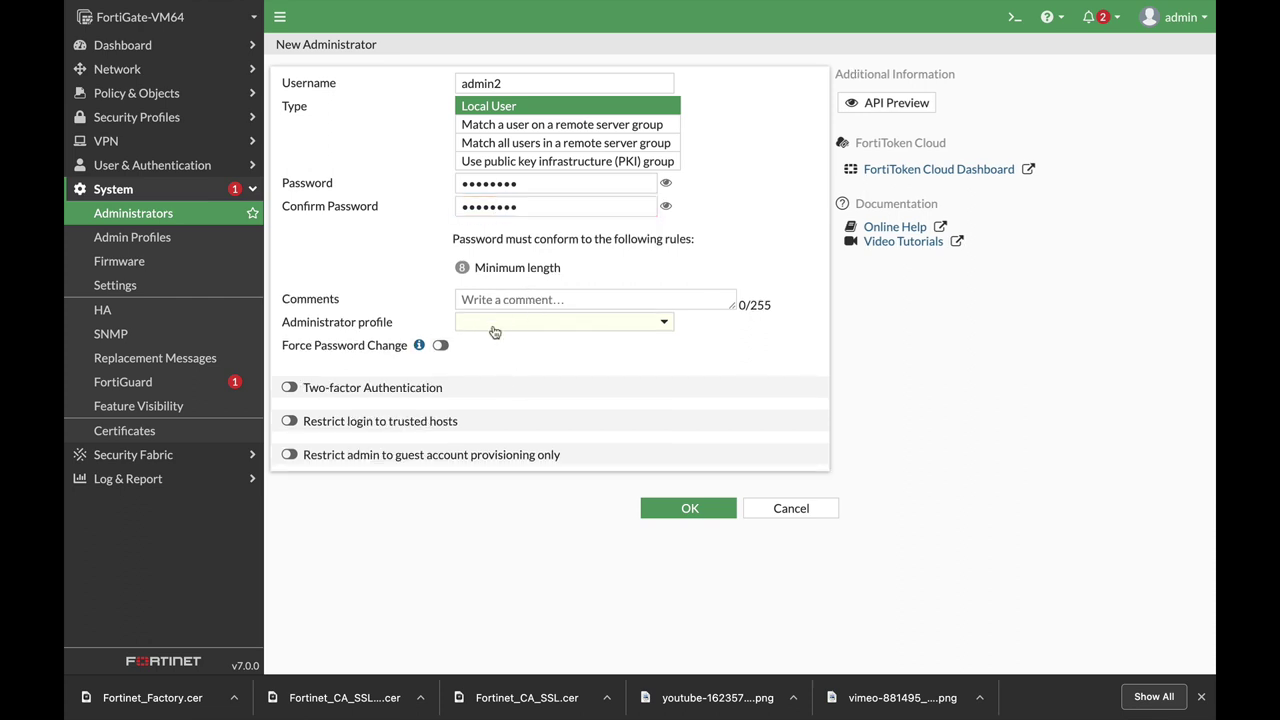
click(509, 321)
click(505, 407)
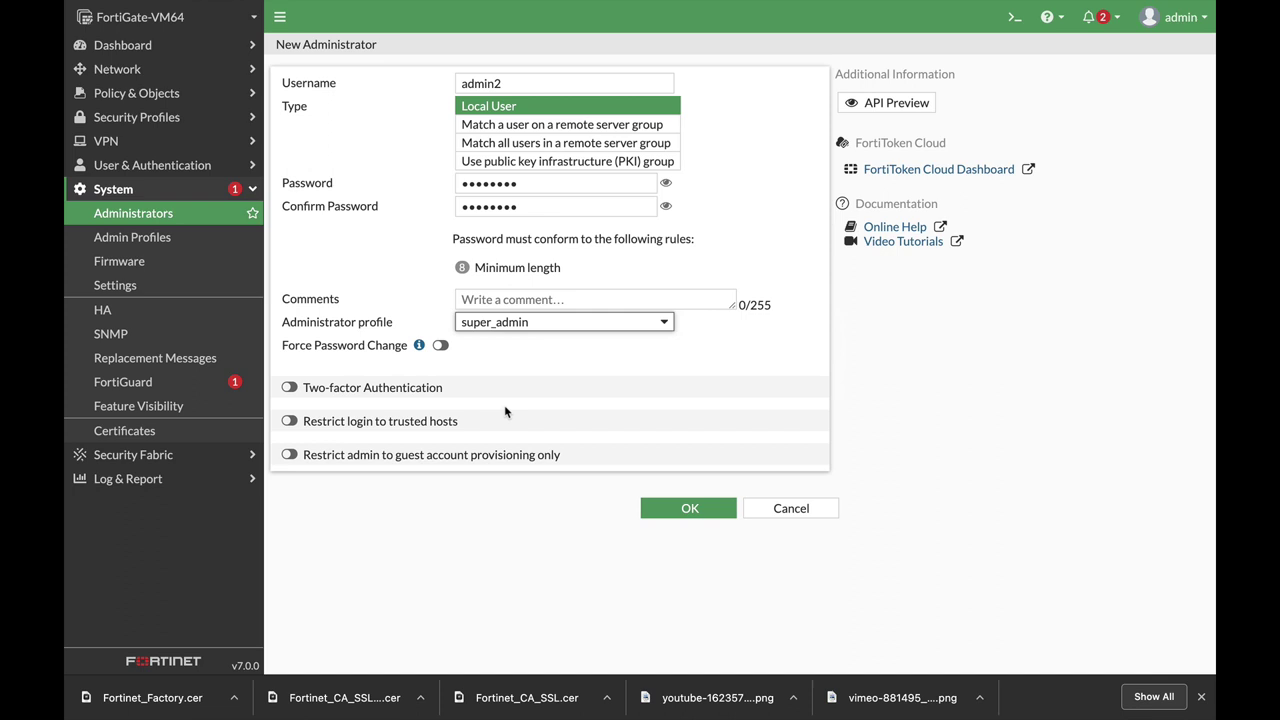
click(680, 508)
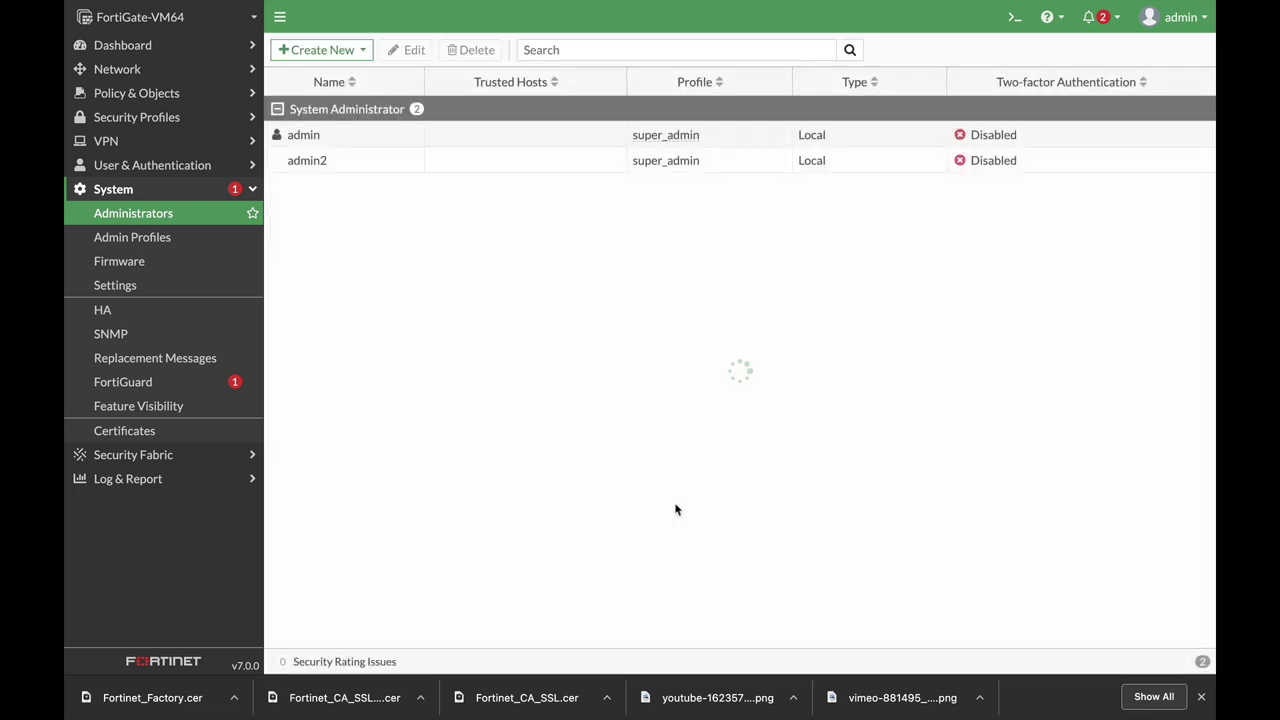
Open admin2 in the CLI editor and run 'set two-factor email'.
click(311, 163)
click(414, 50)
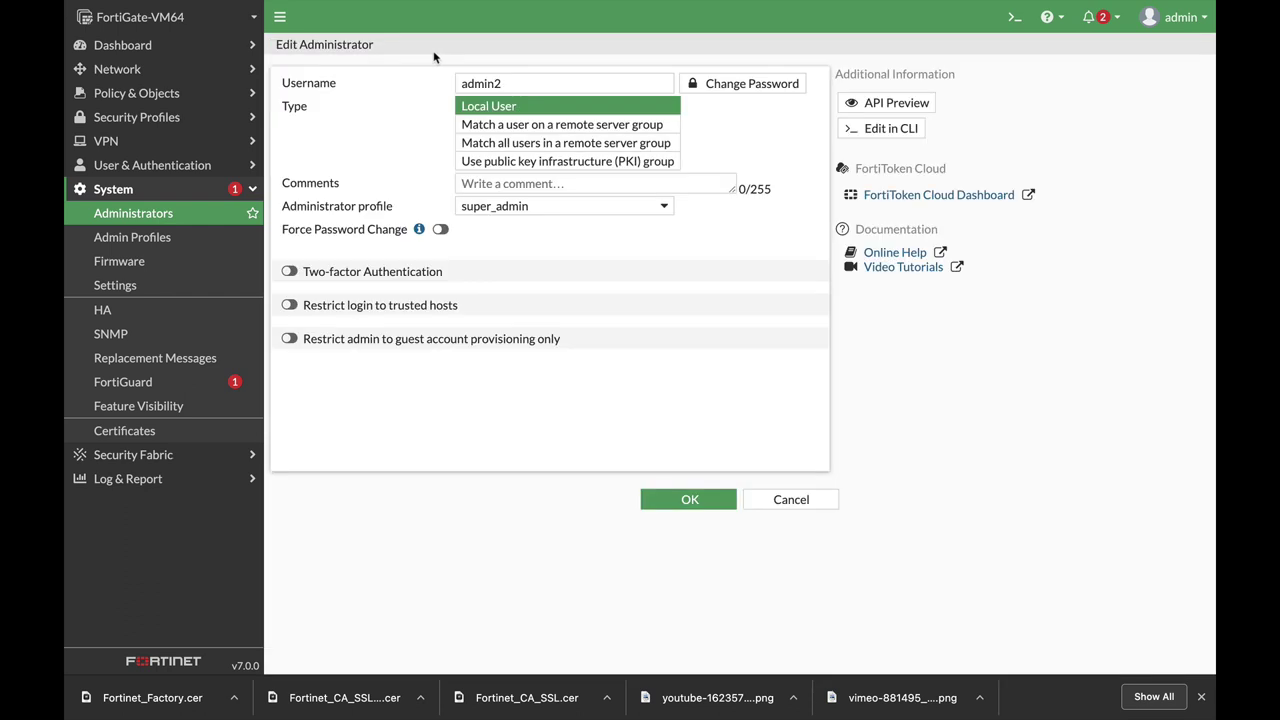
click(873, 133)
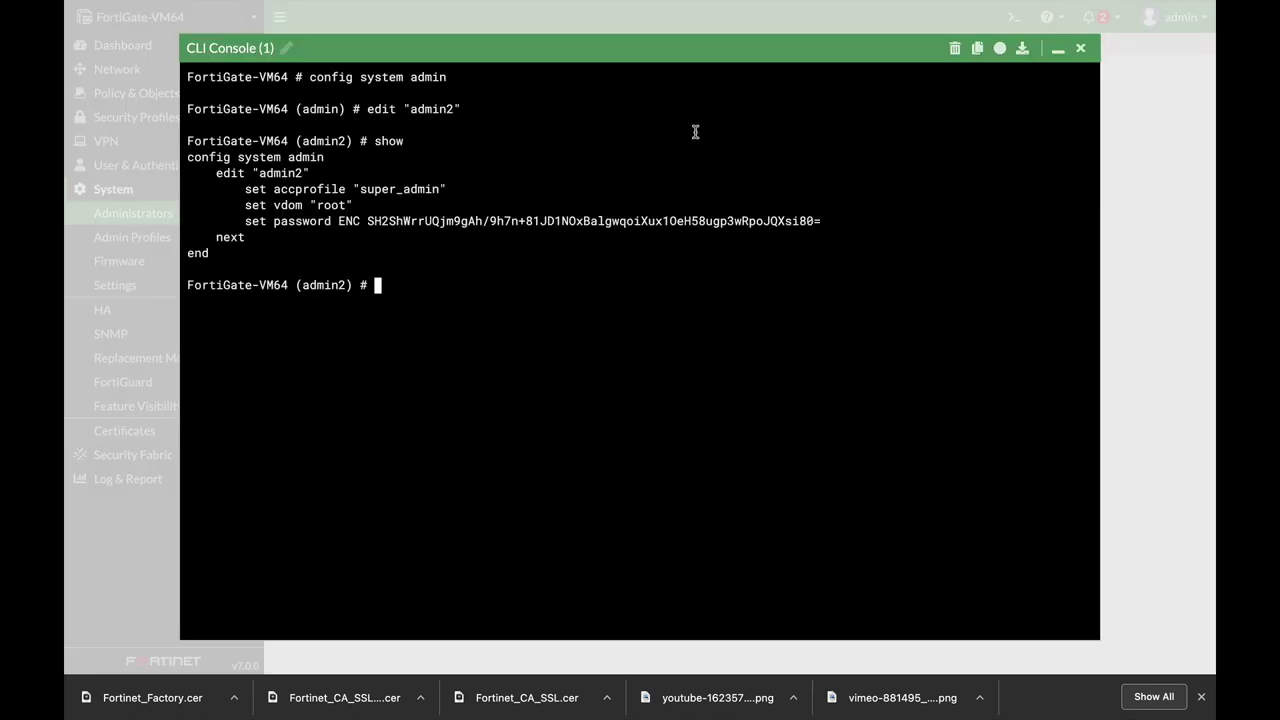
text(set)
text(two-factor email)
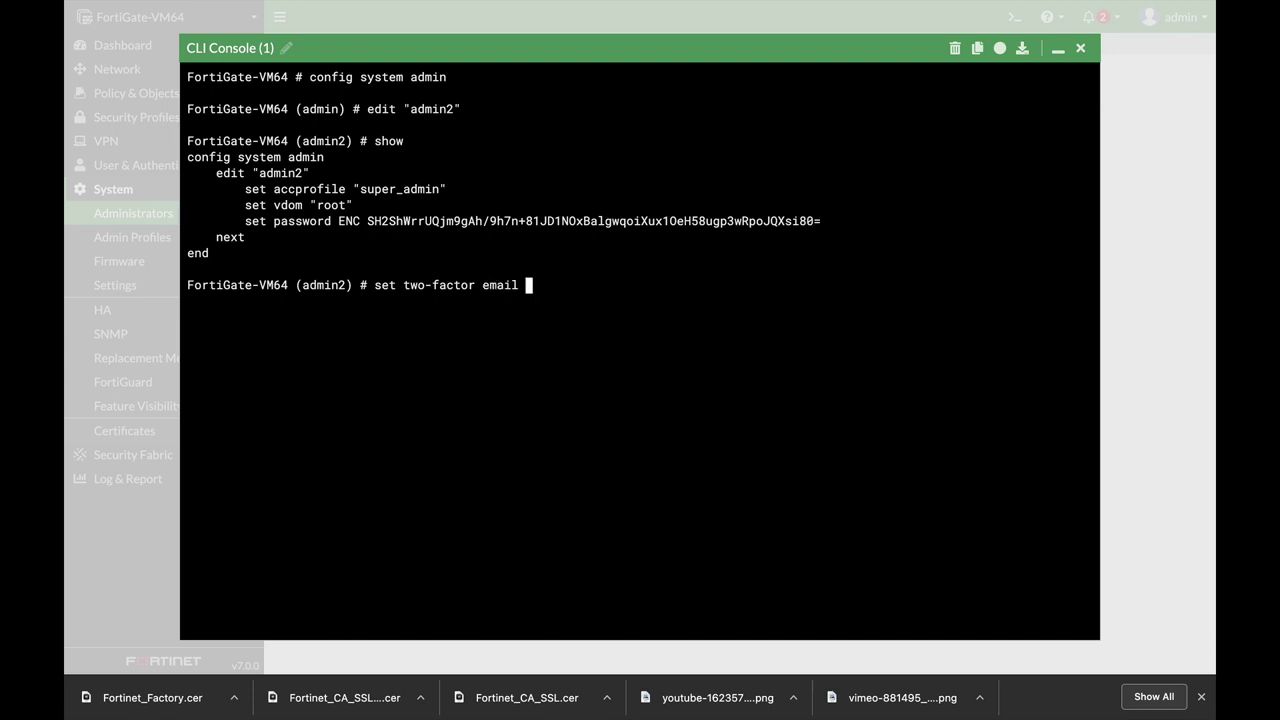
key(Return)
Set admin2's email-to recipient address and commit with 'end'.
text(set email-to )
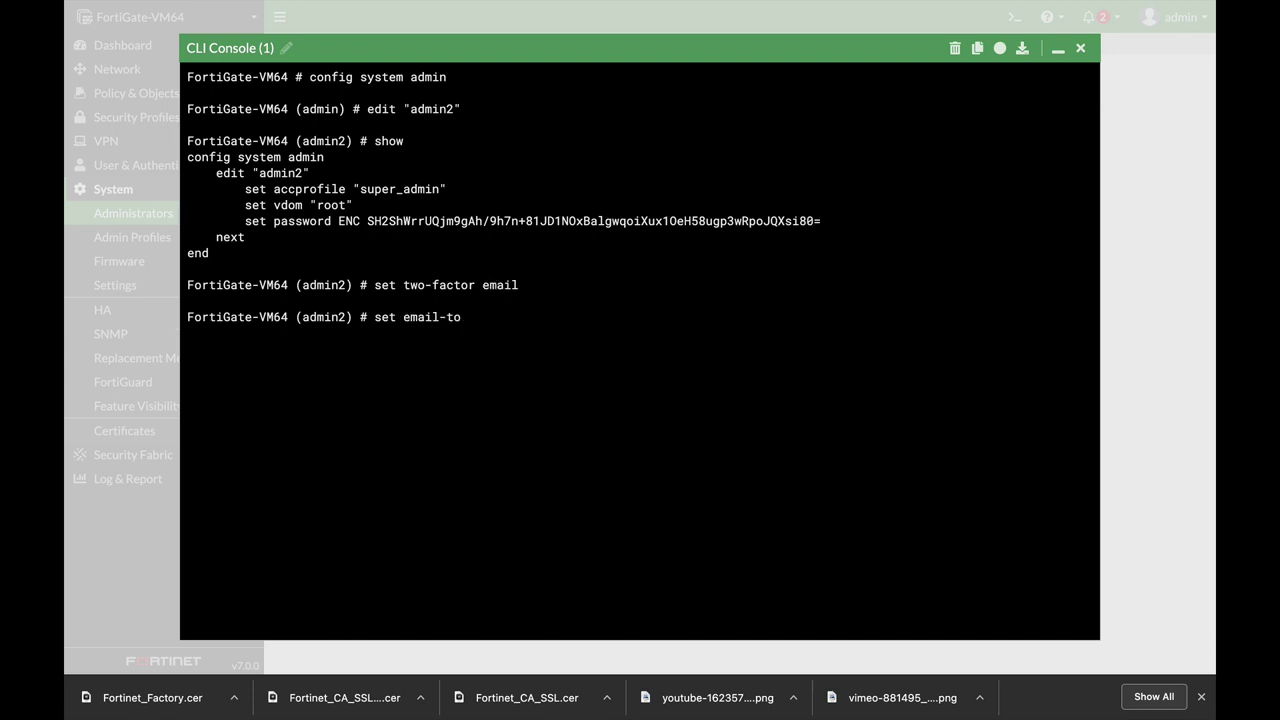
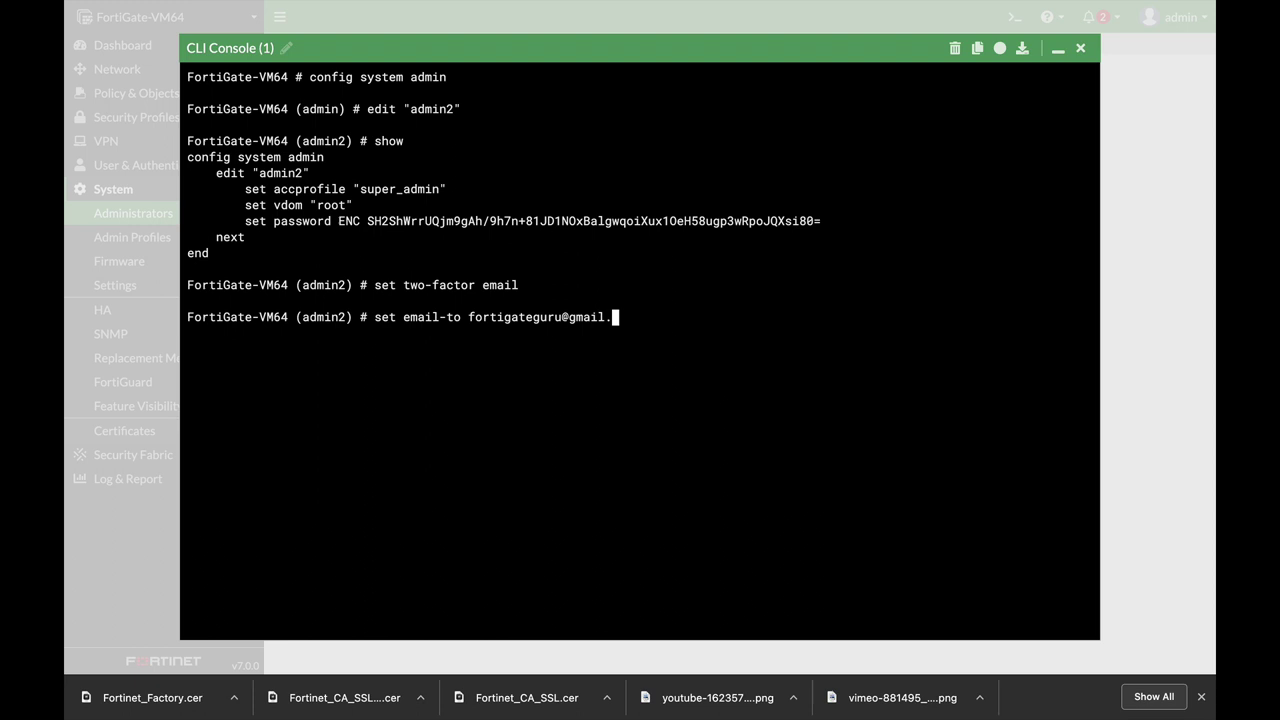
key(Return)
text(end)
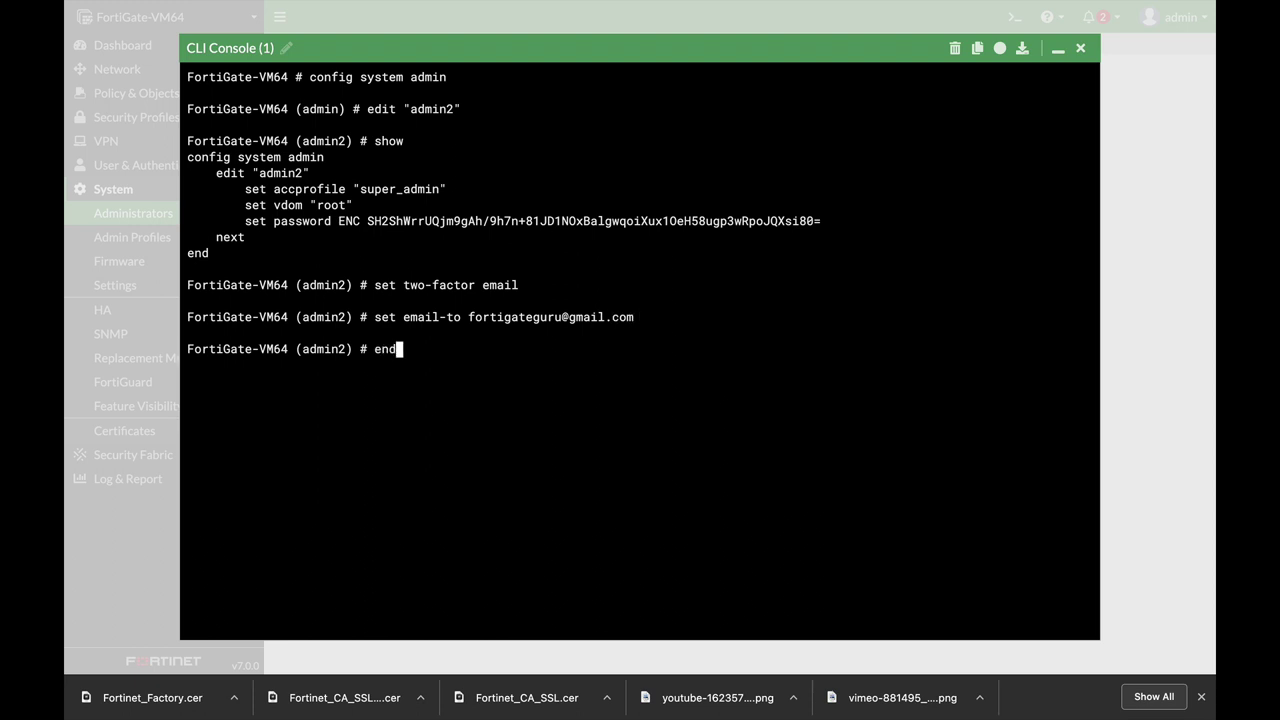
key(Return)
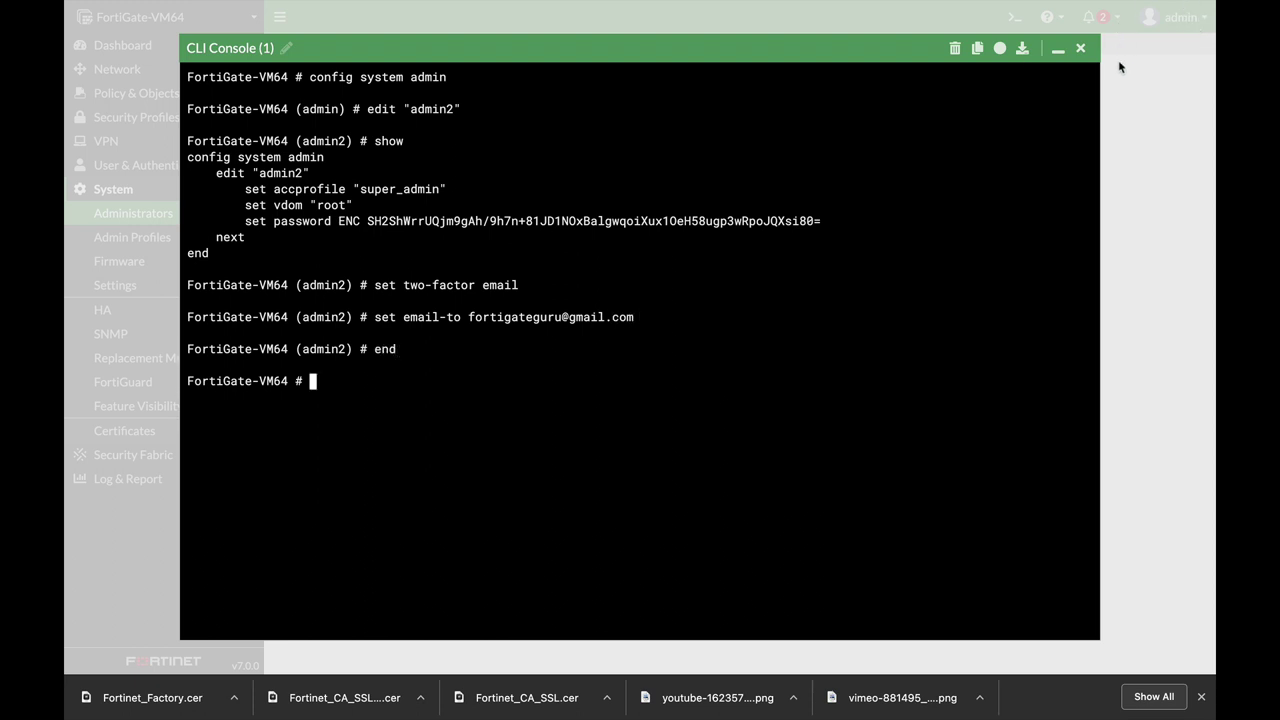
Save admin2 with email-based two-factor authentication enabled.
click(1080, 48)
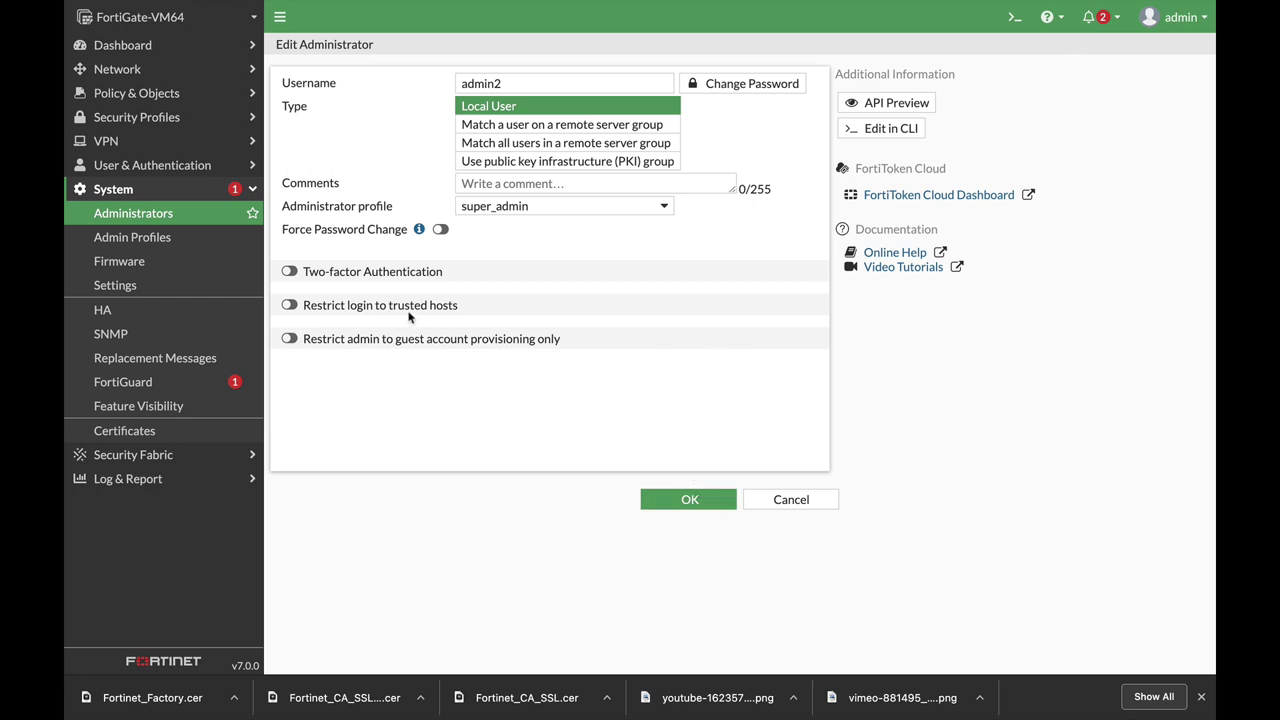
click(290, 272)
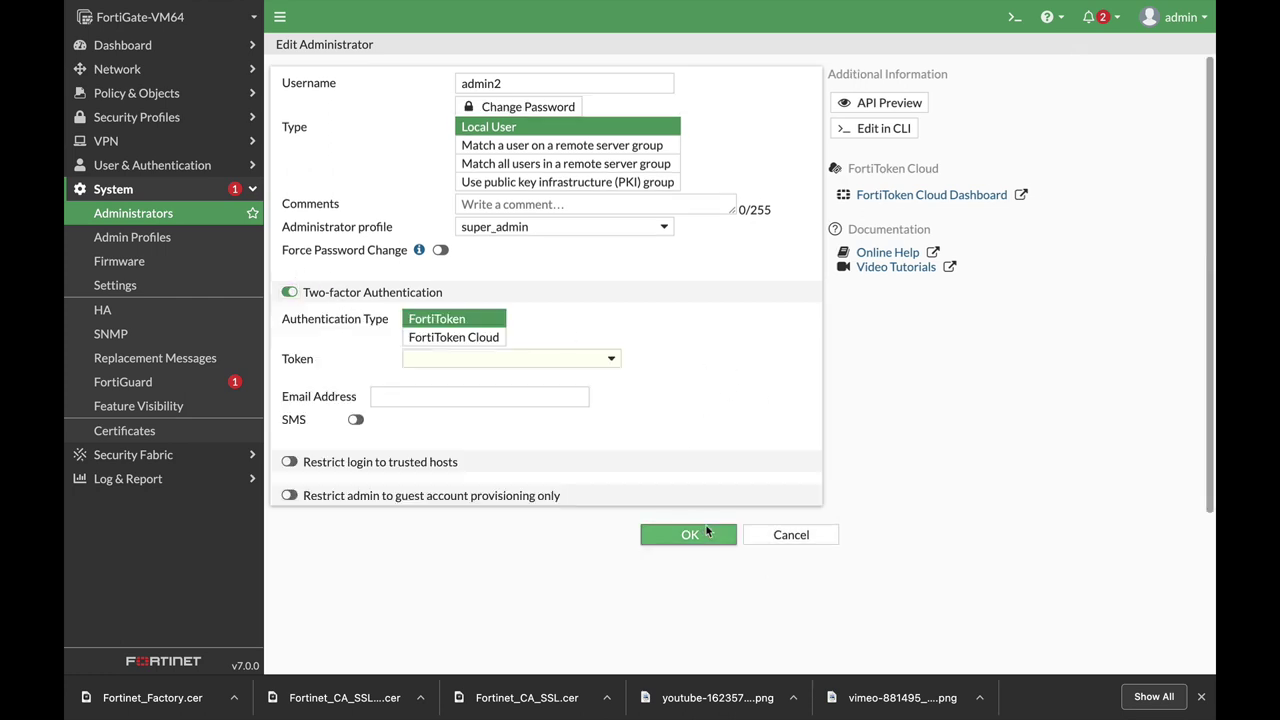
click(707, 534)
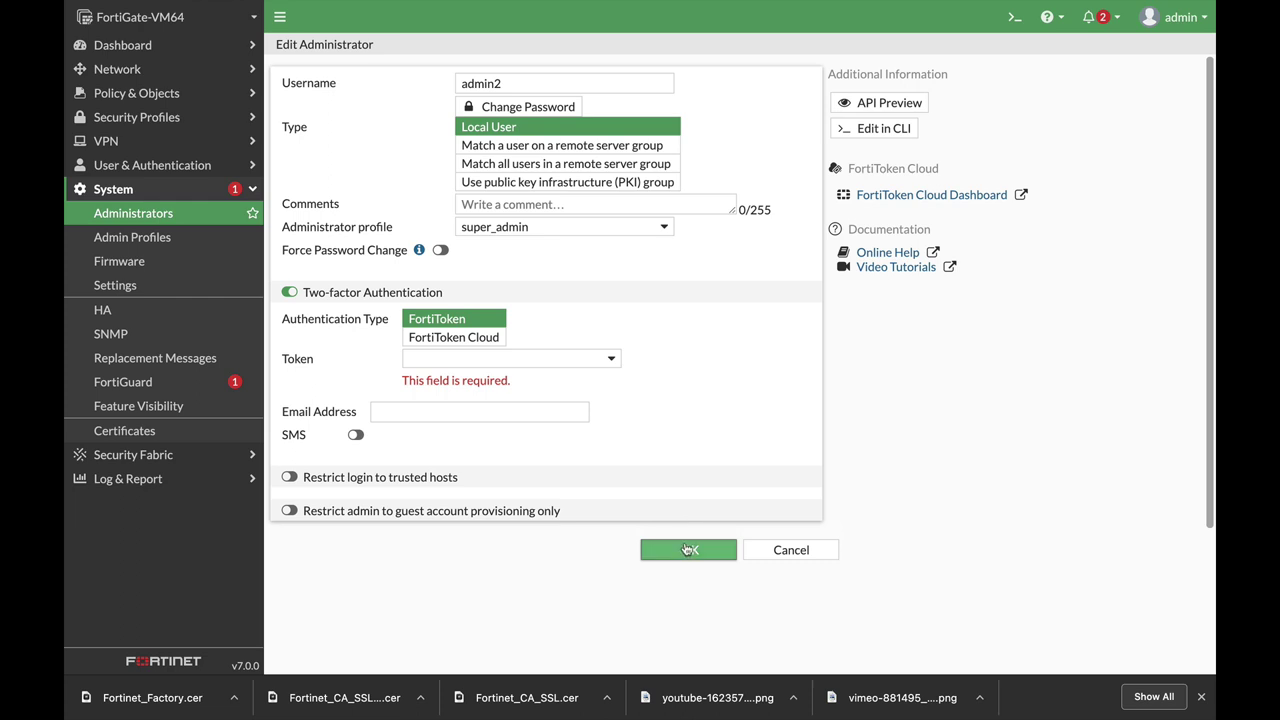
click(791, 550)
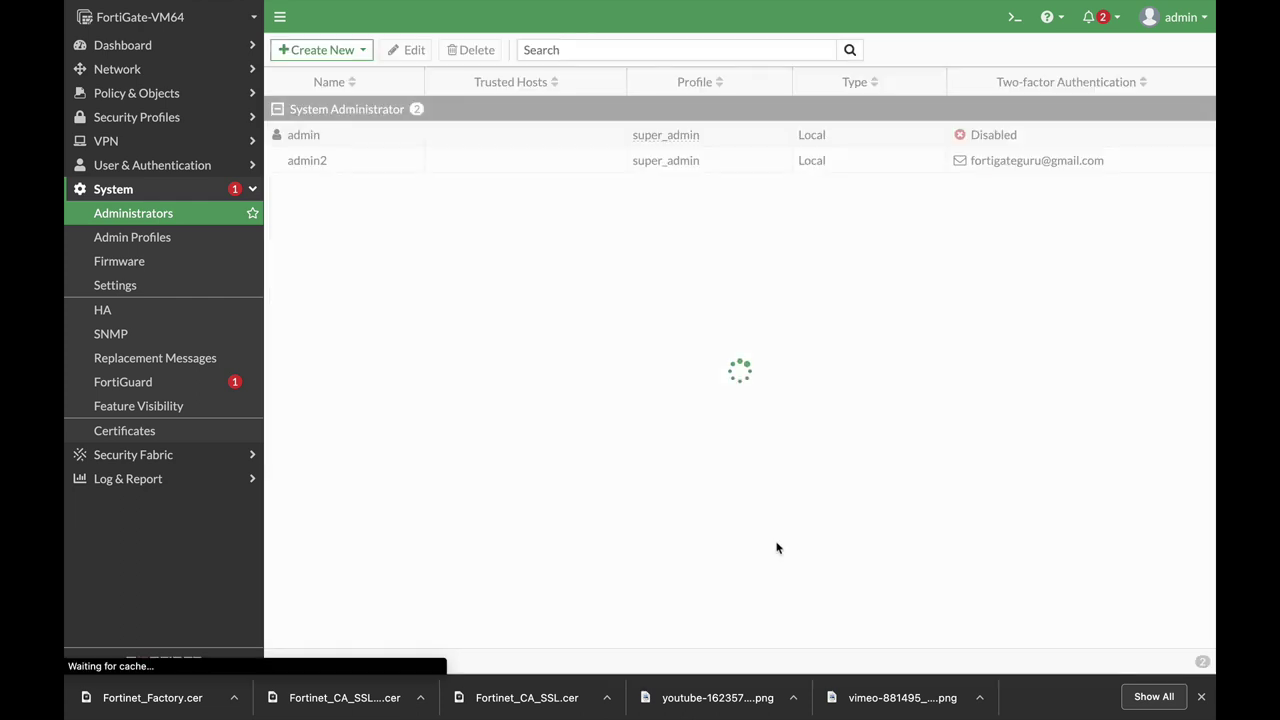
click(337, 170)
click(410, 52)
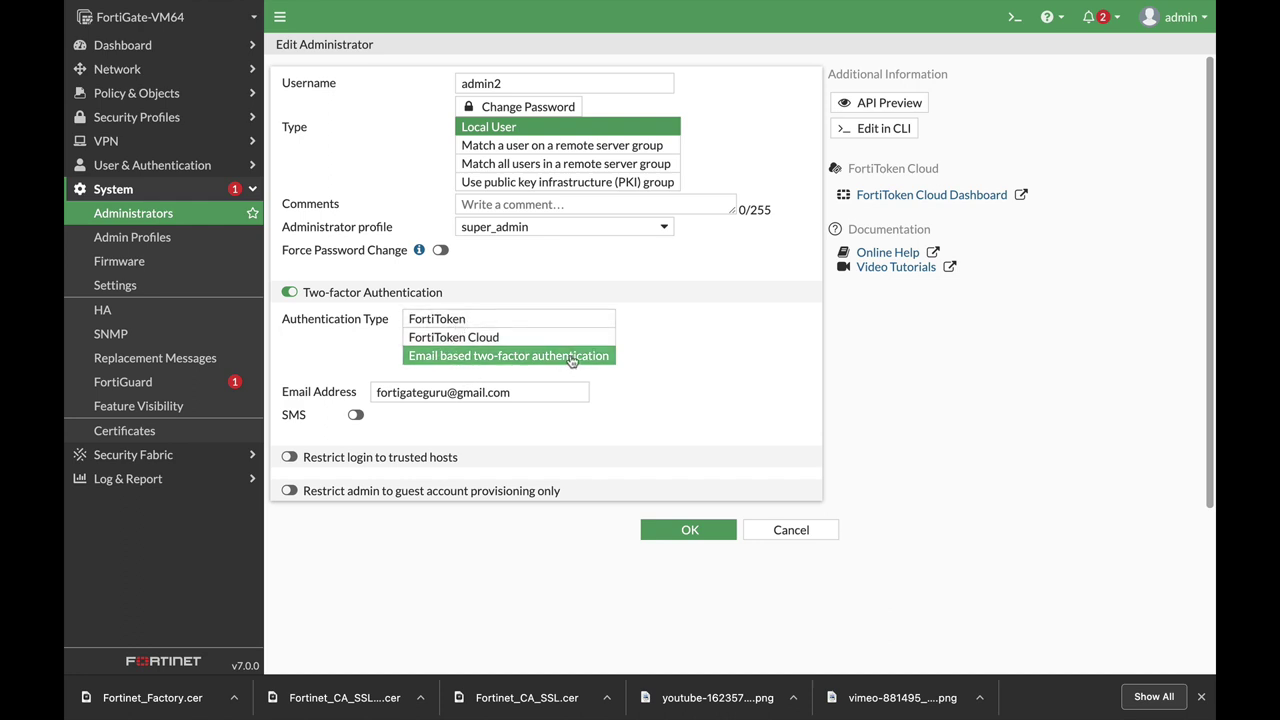
click(686, 530)
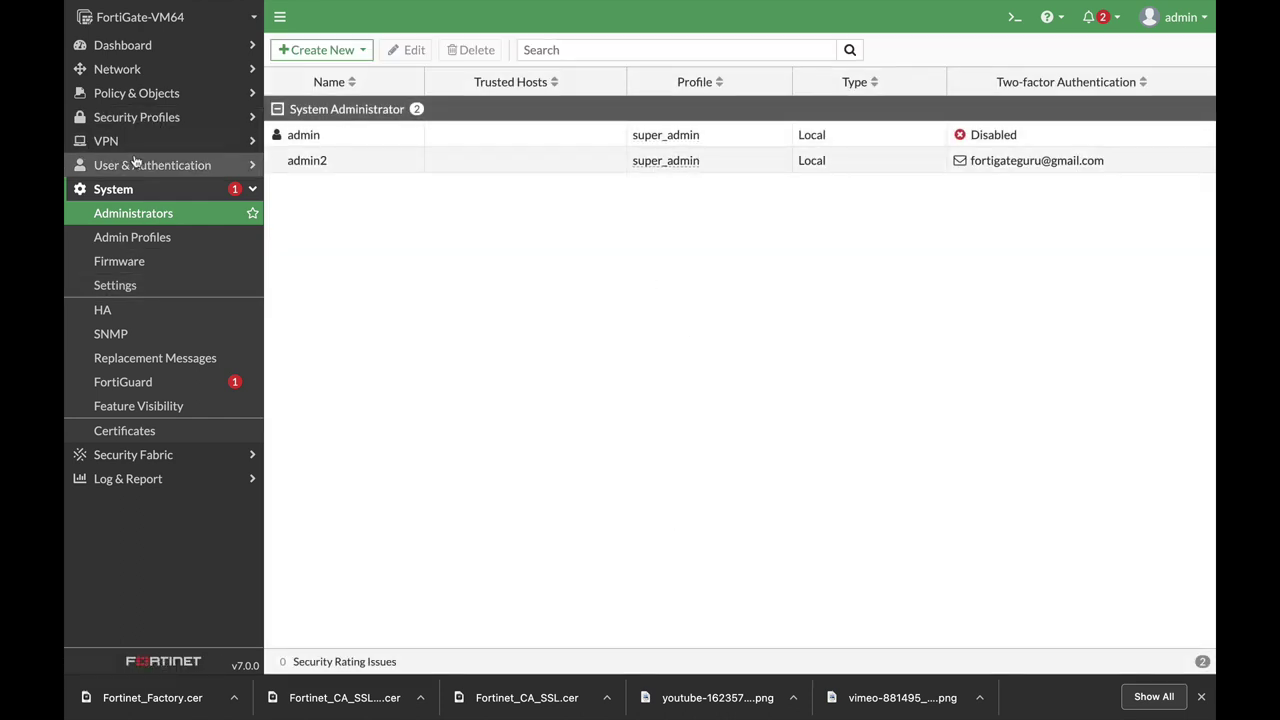
Open port2 from Network > Interfaces for editing.
click(120, 69)
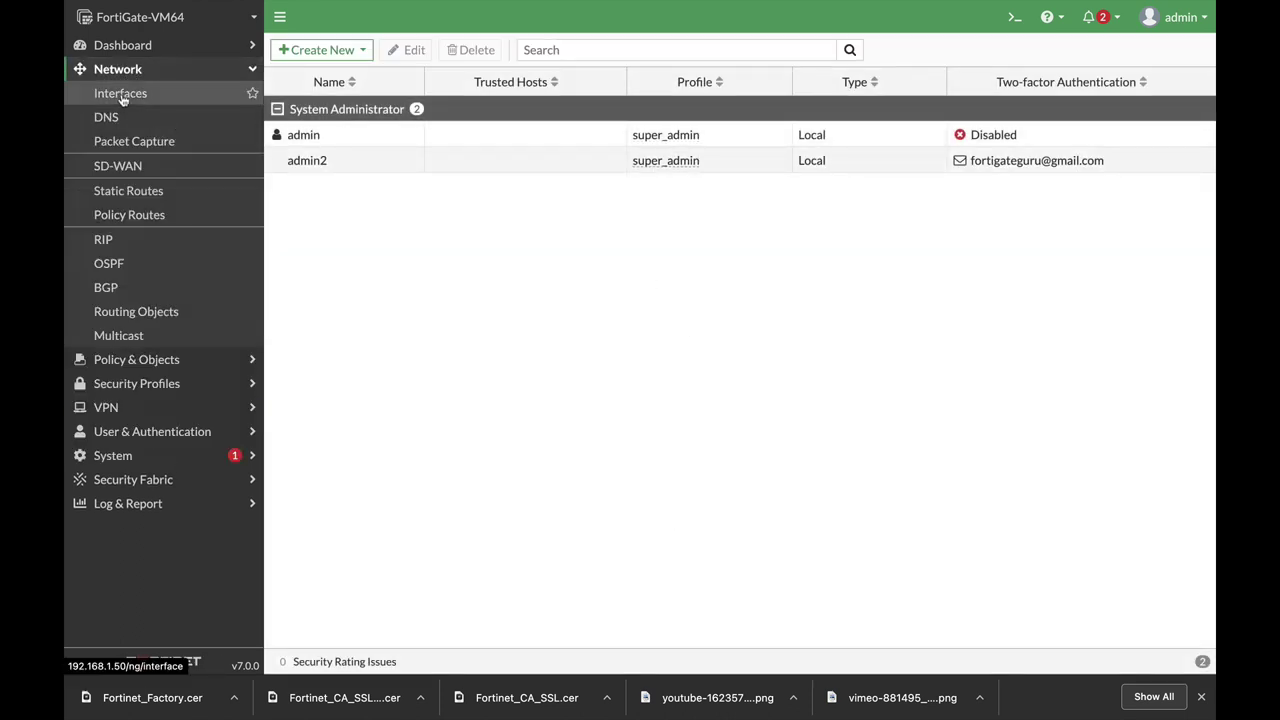
click(125, 93)
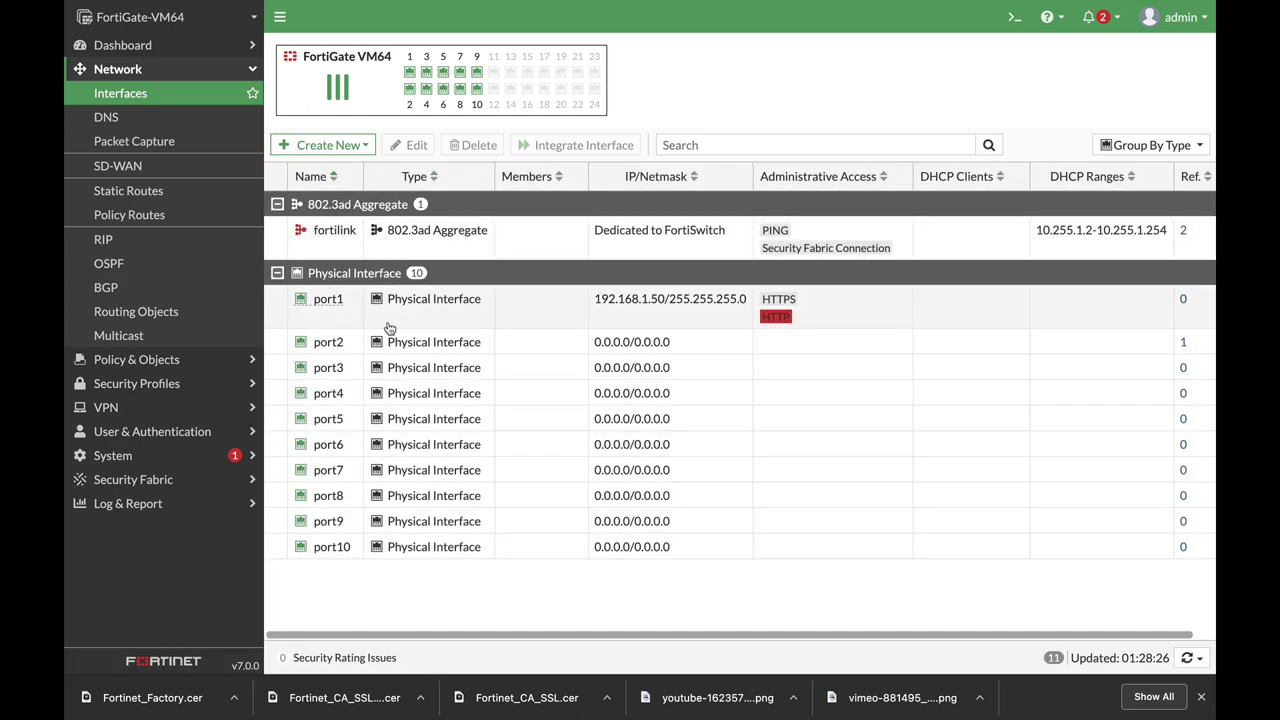
click(327, 343)
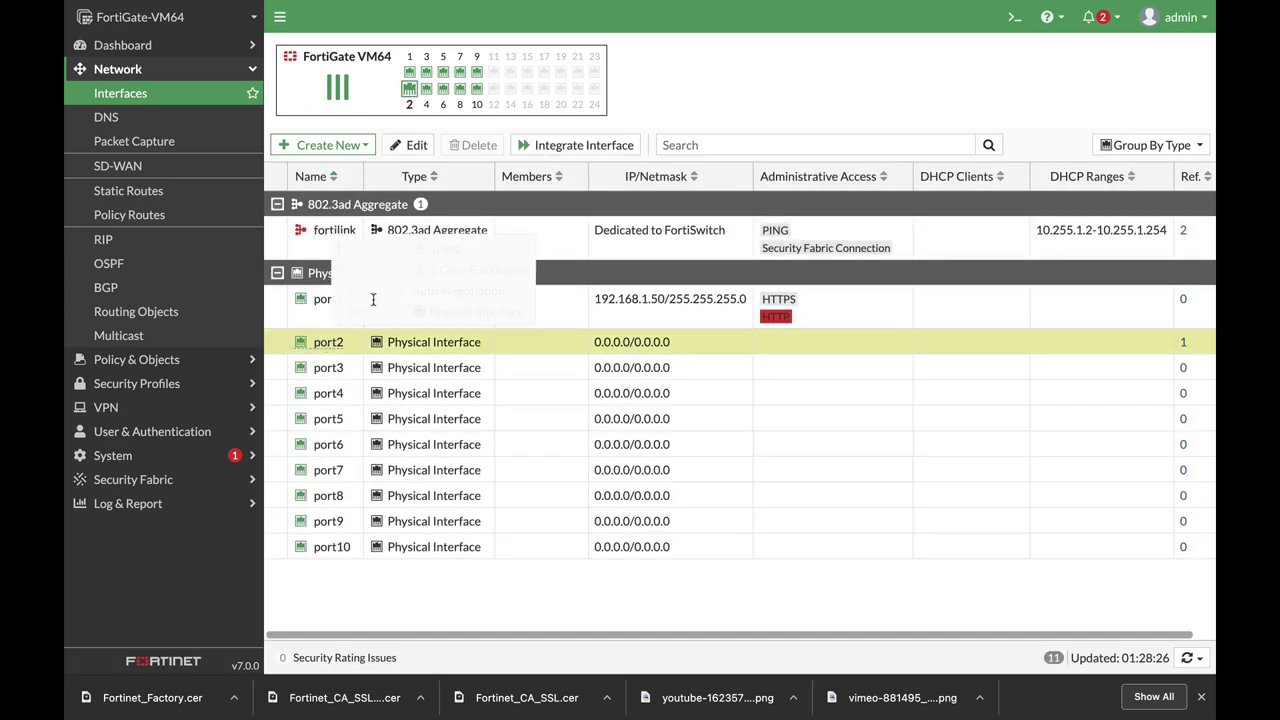
click(427, 146)
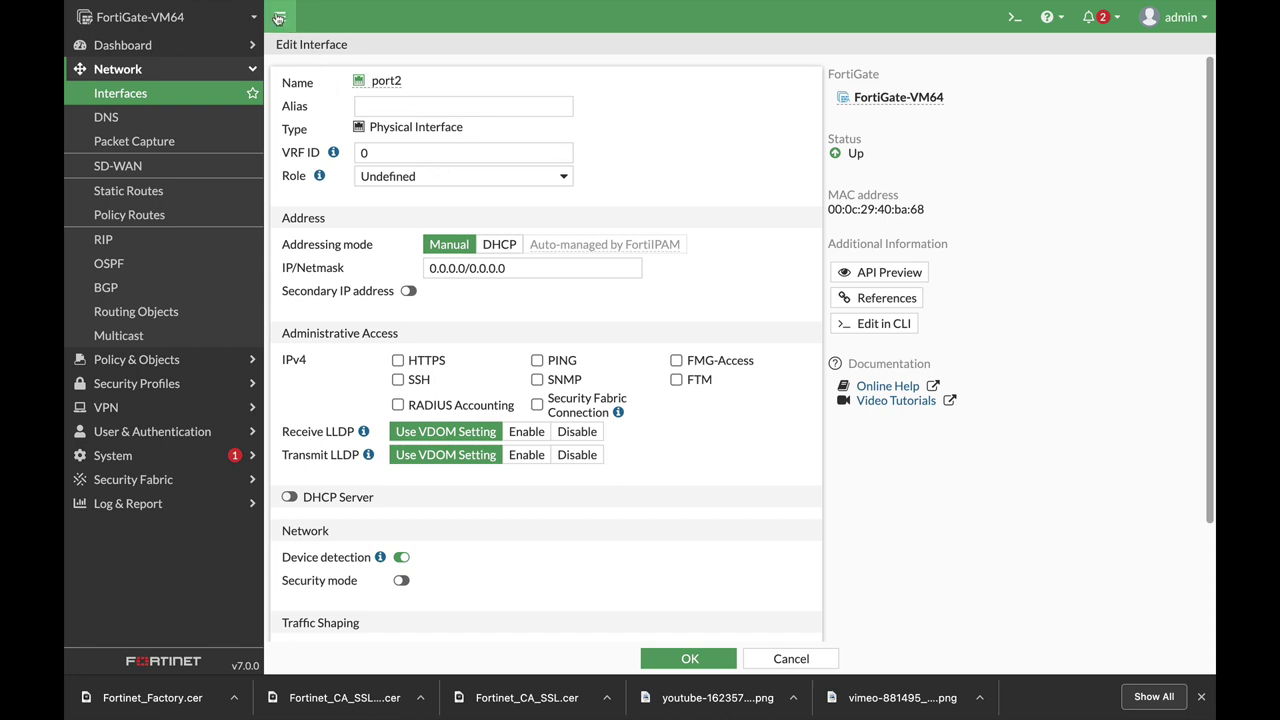
click(279, 19)
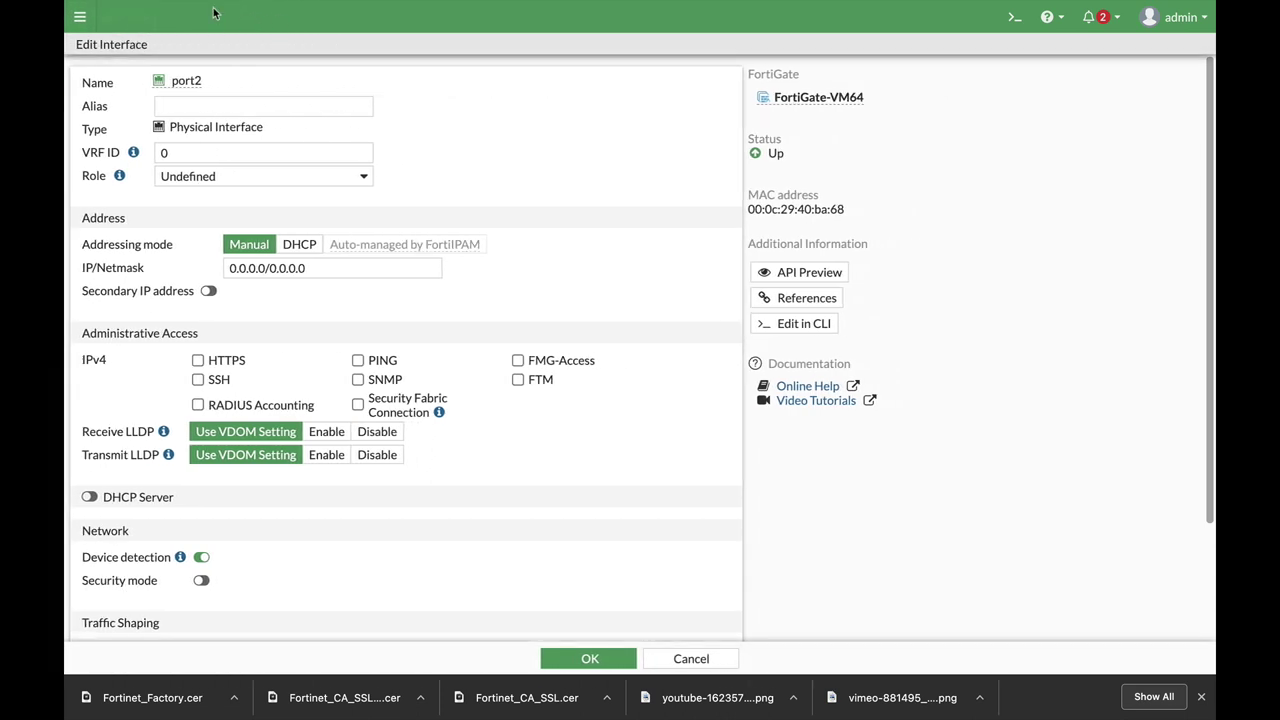
click(83, 19)
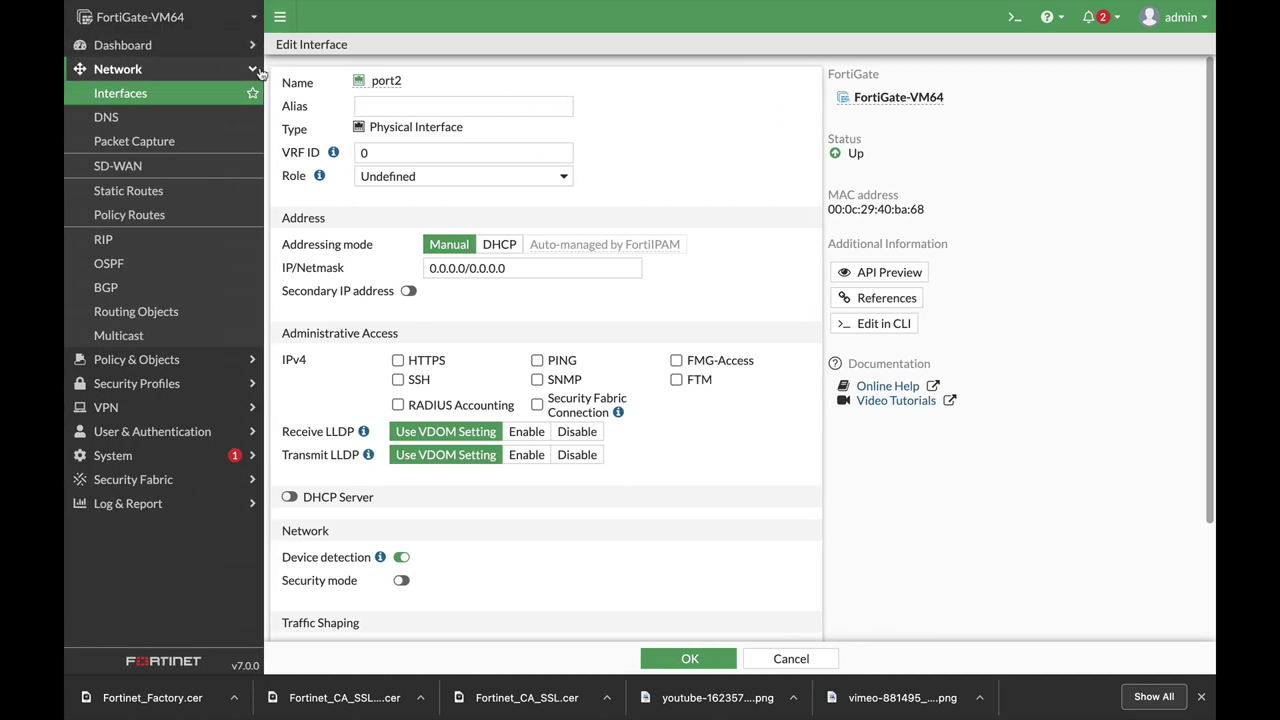
Give port2 the alias finance, LAN role, and HTTPS and PING access.
click(415, 102)
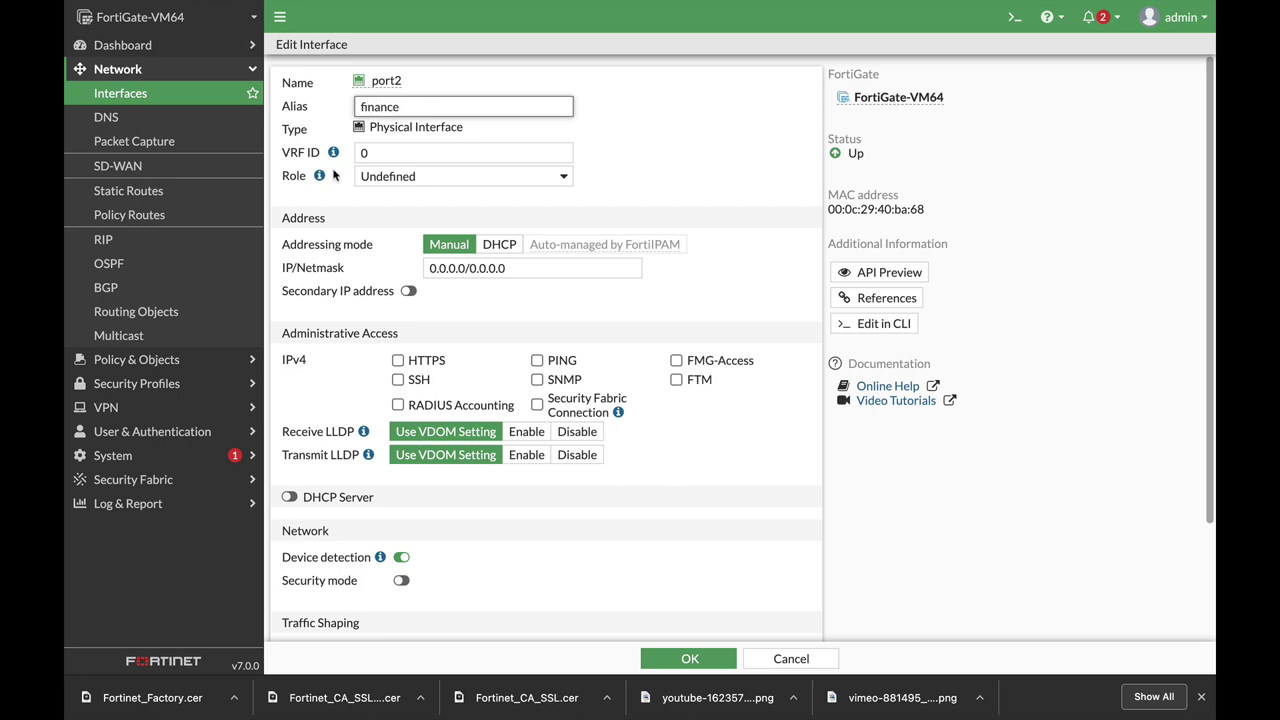
click(383, 178)
click(380, 117)
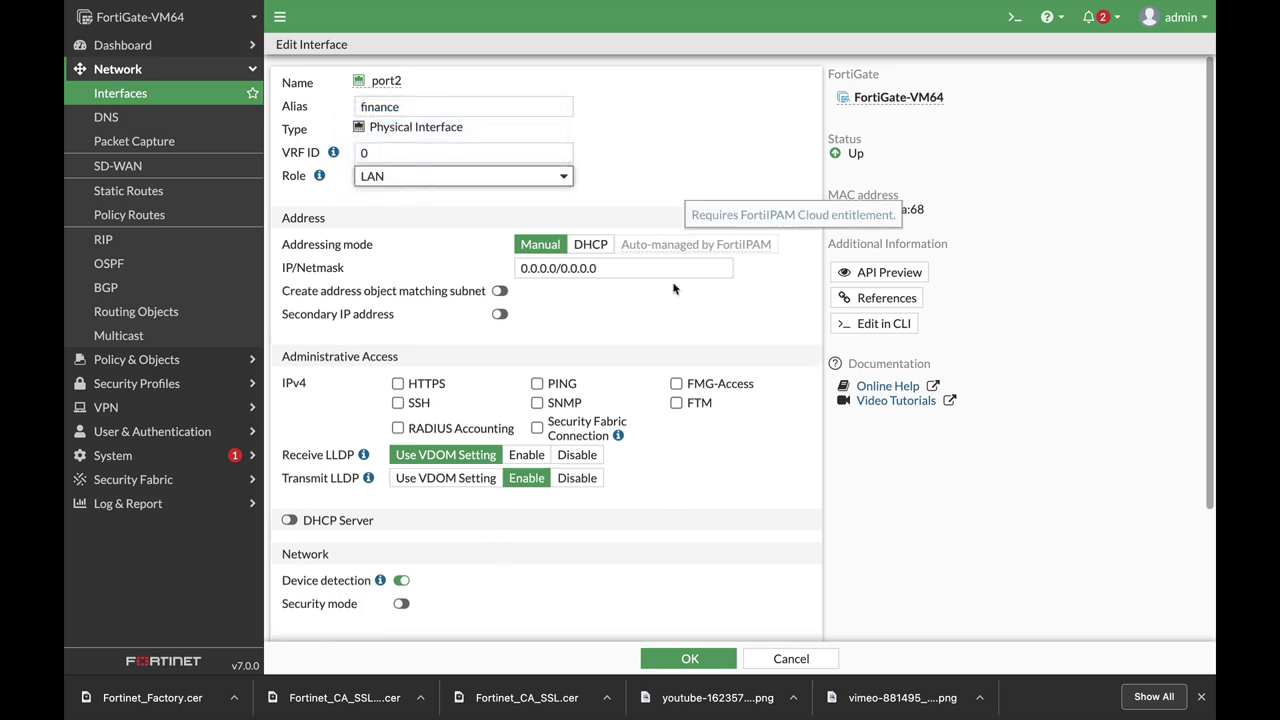
scroll(432, 327, down, 2)
click(398, 304)
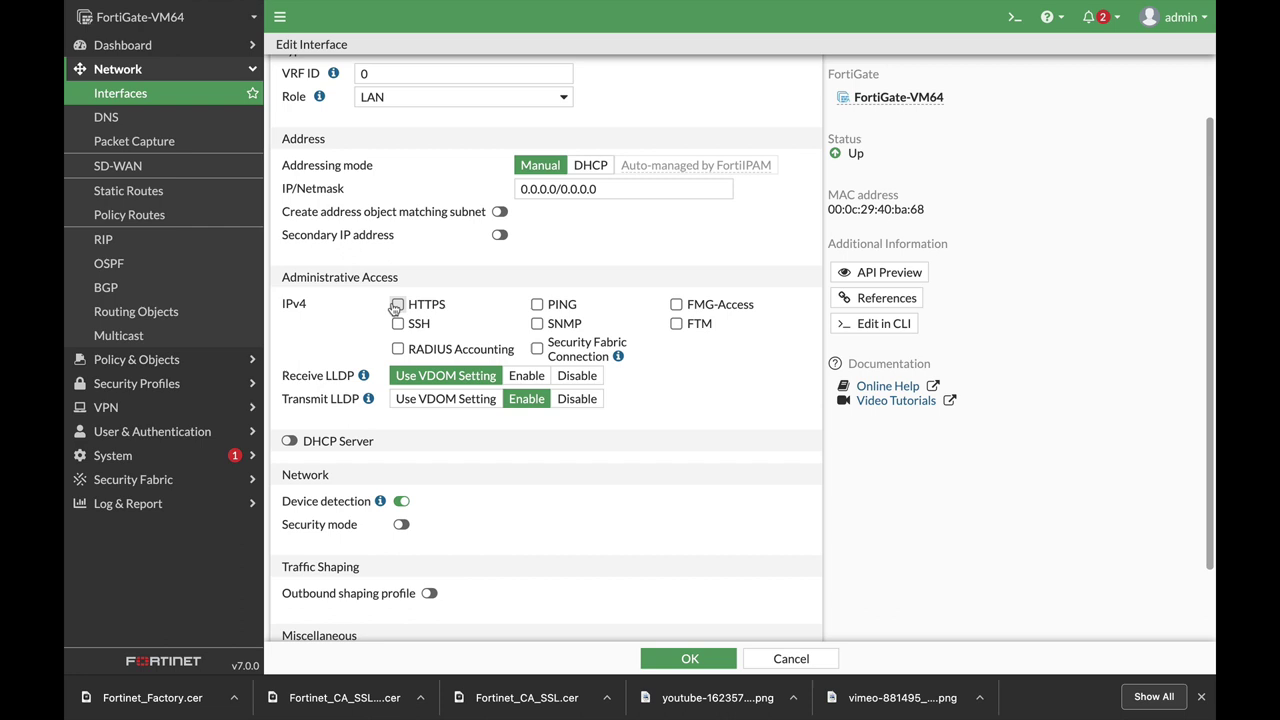
click(537, 304)
Set port2's address to 10.0.5.1/24.
scroll(553, 231, up, 2)
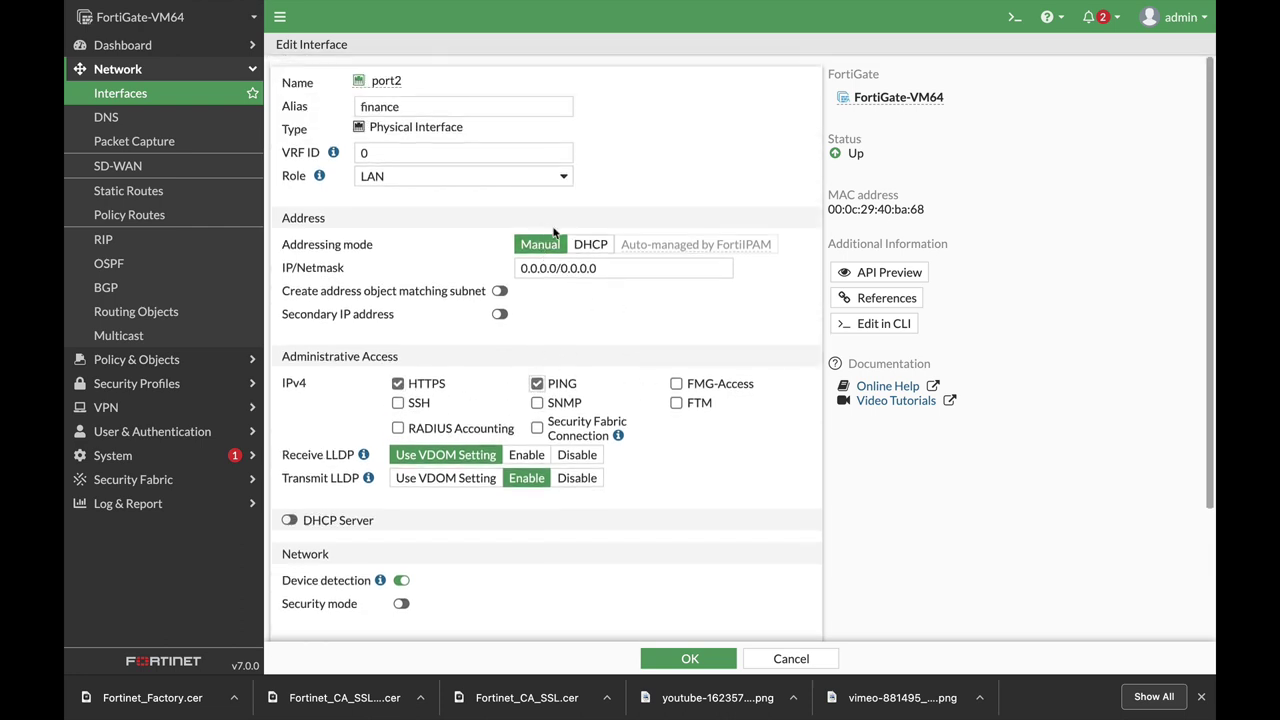
click(620, 268)
text(10.0.5.1/)
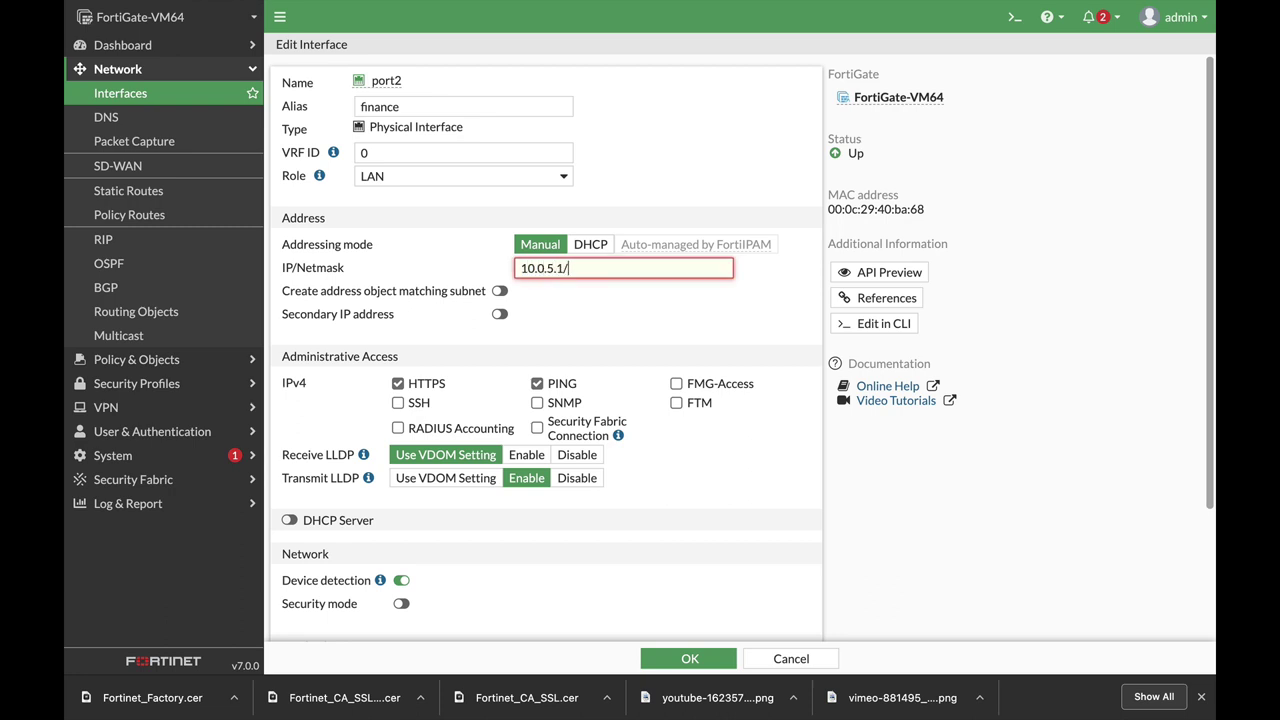
text(24)
click(587, 322)
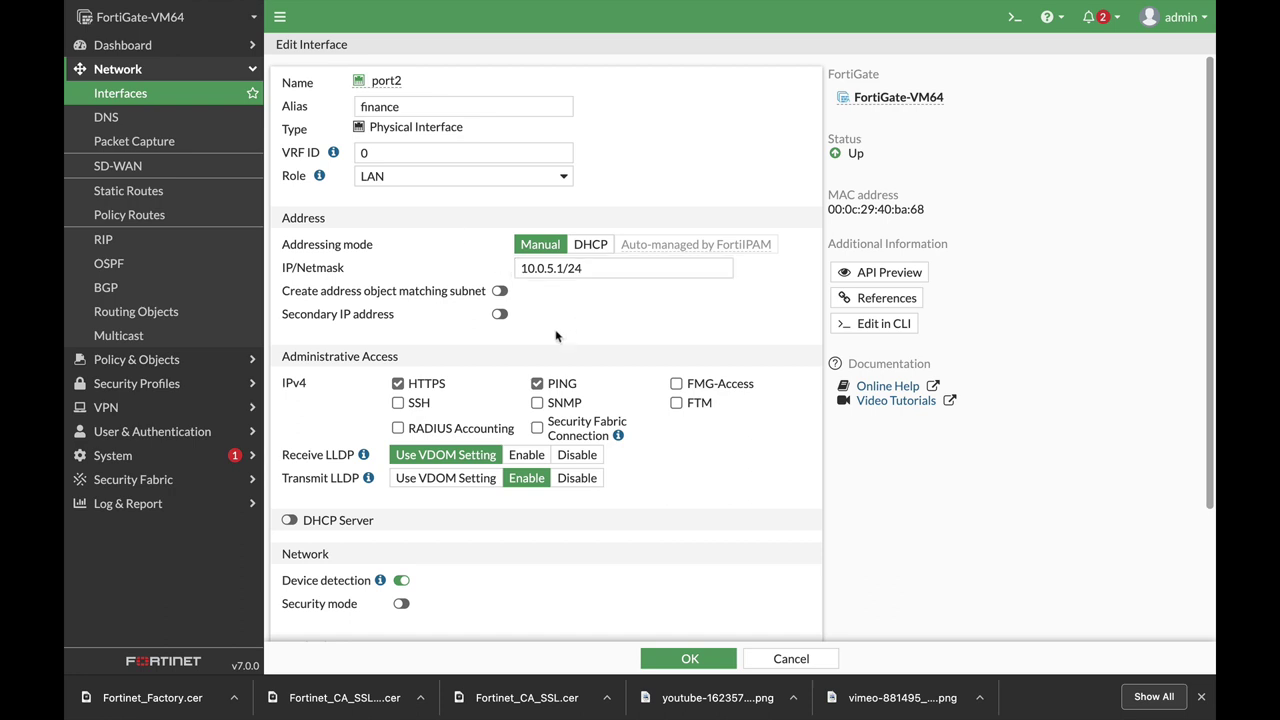
Enable the DHCP server with range 10.0.5.2–10.0.5.54 and save port2.
scroll(612, 366, down, 1)
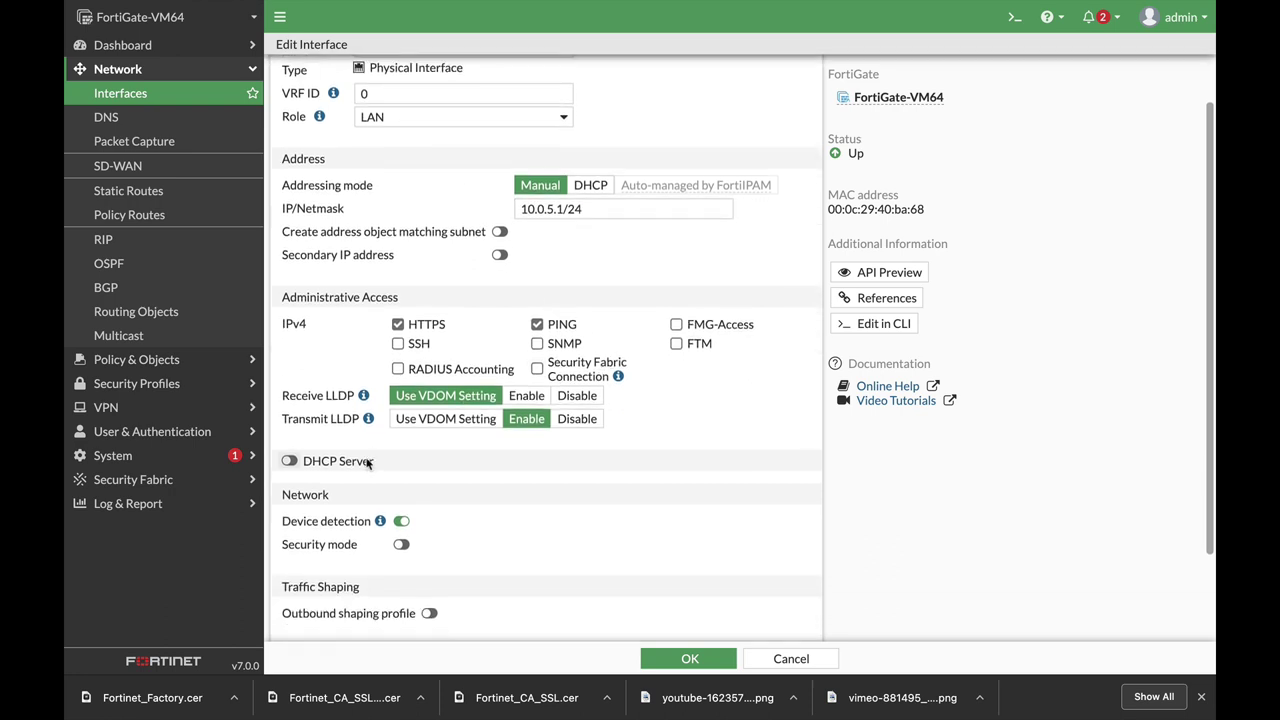
click(372, 458)
scroll(509, 437, down, 3)
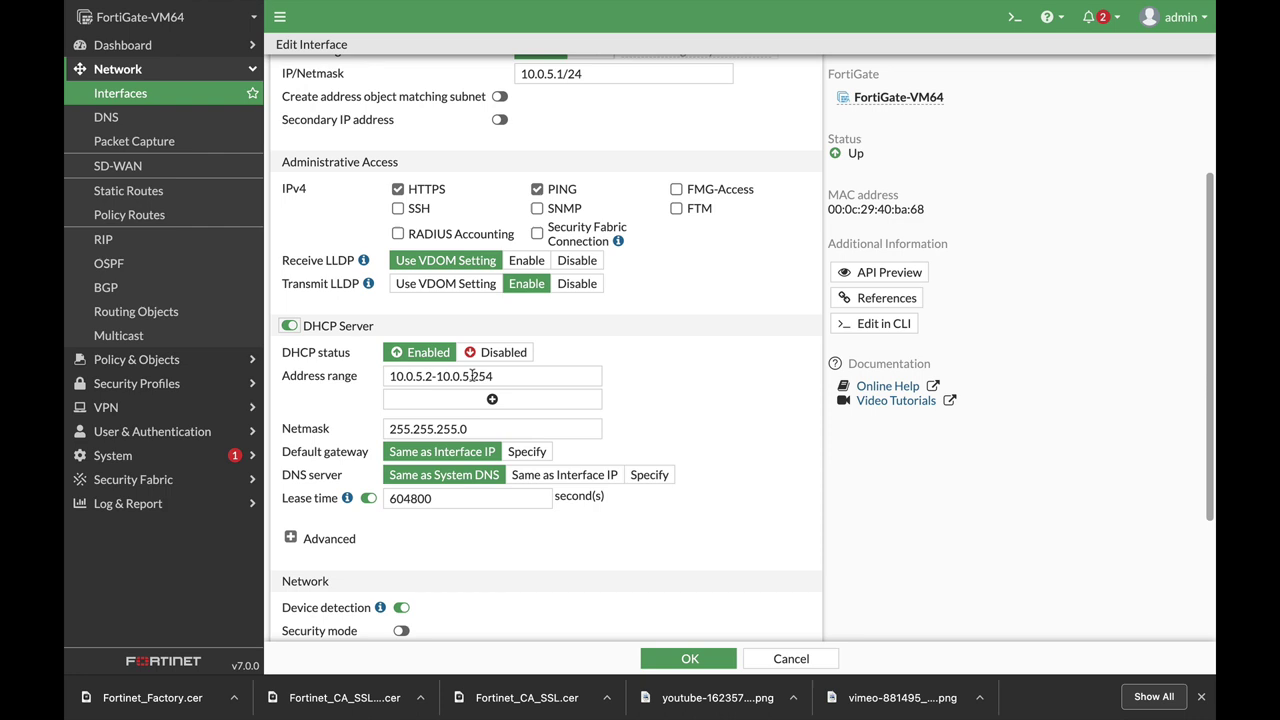
drag(471, 376, 505, 375)
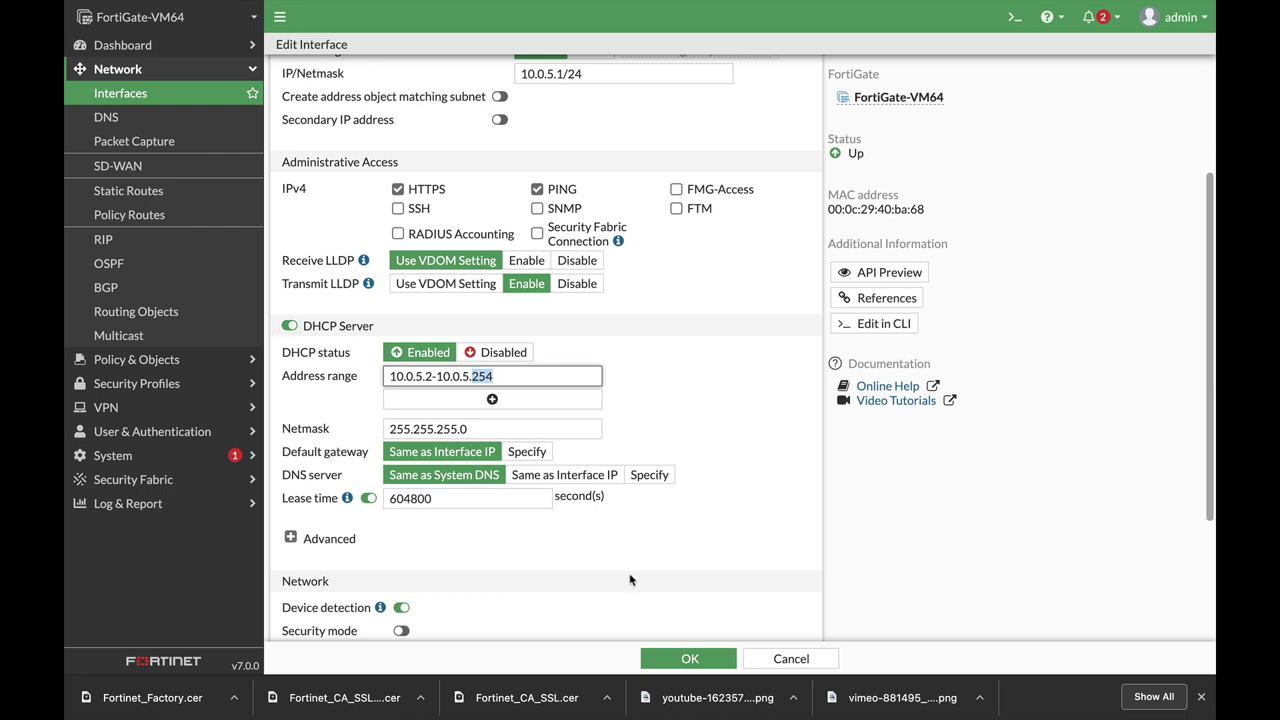
text(5)
scroll(694, 452, down, 1)
scroll(694, 452, down, 2)
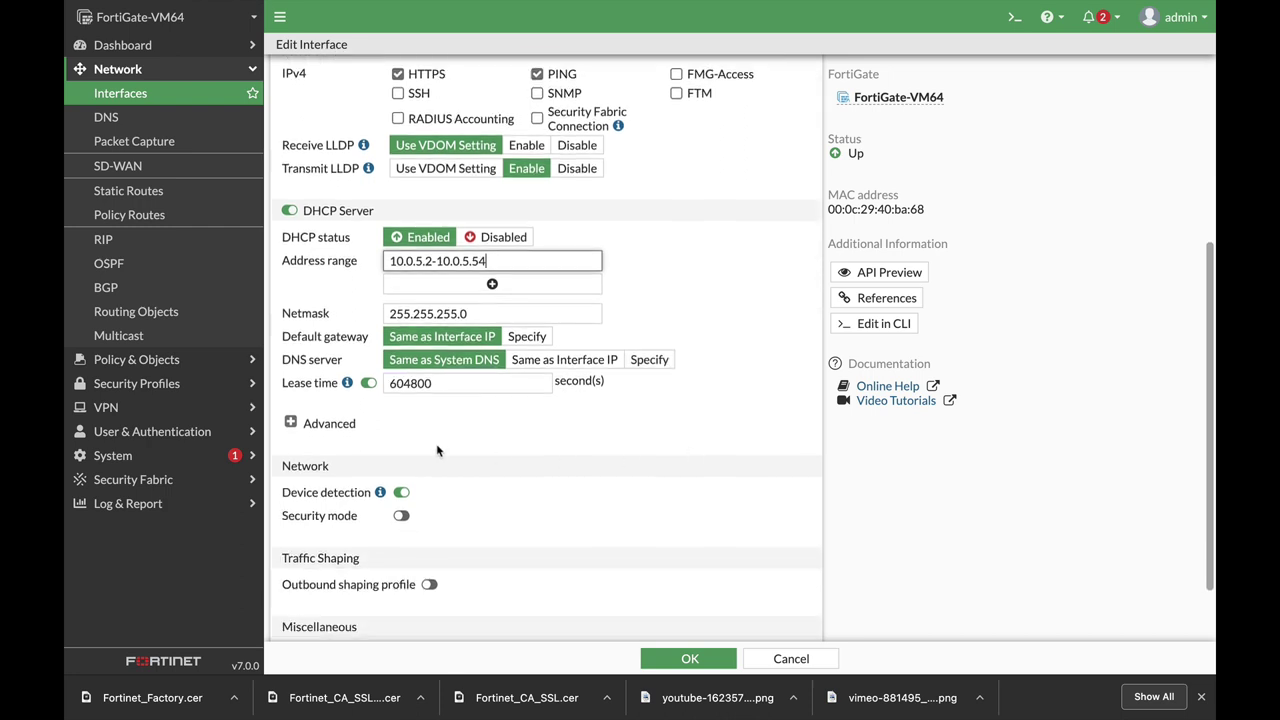
click(306, 425)
scroll(707, 468, down, 6)
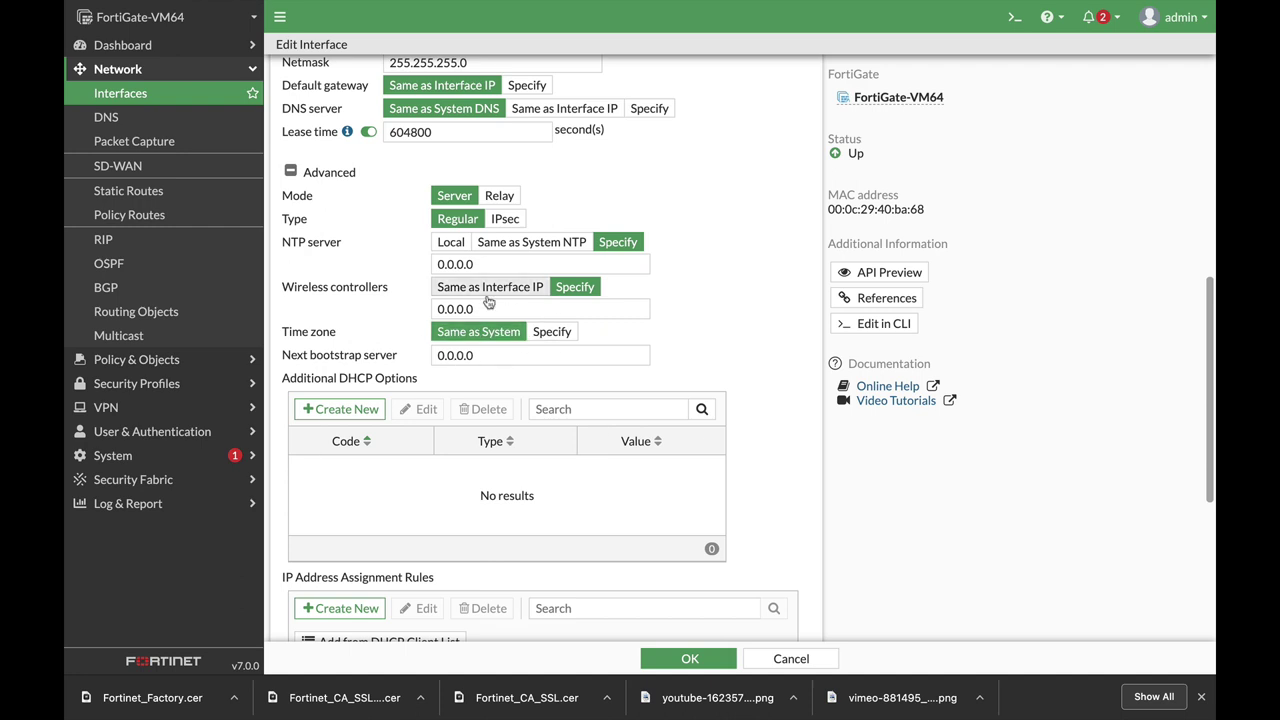
scroll(657, 395, down, 10)
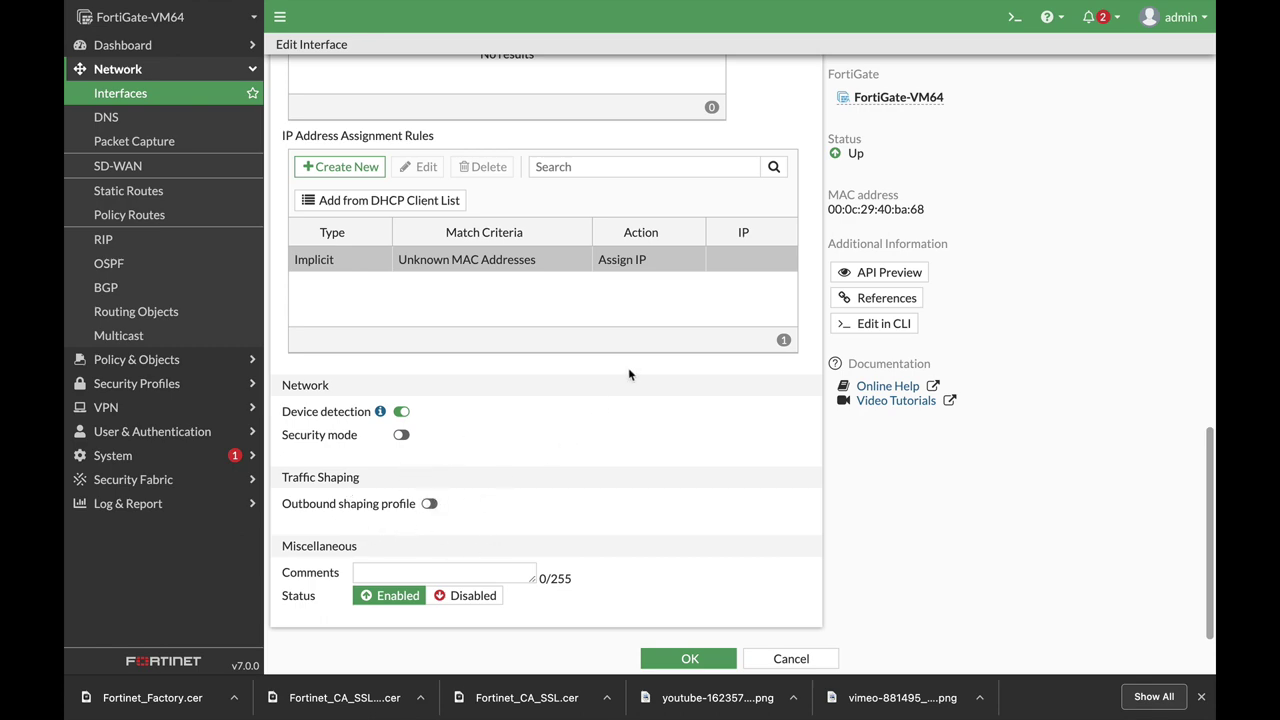
scroll(632, 376, up, 10)
scroll(625, 407, down, 3)
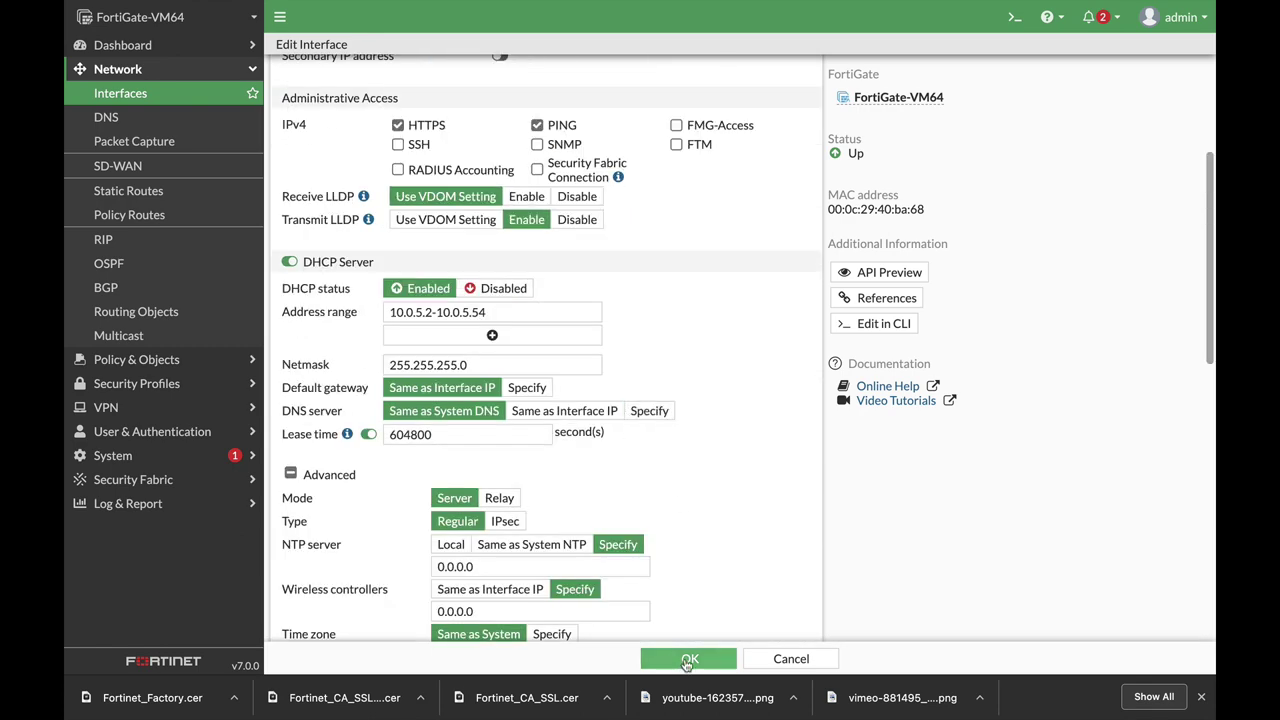
click(678, 660)
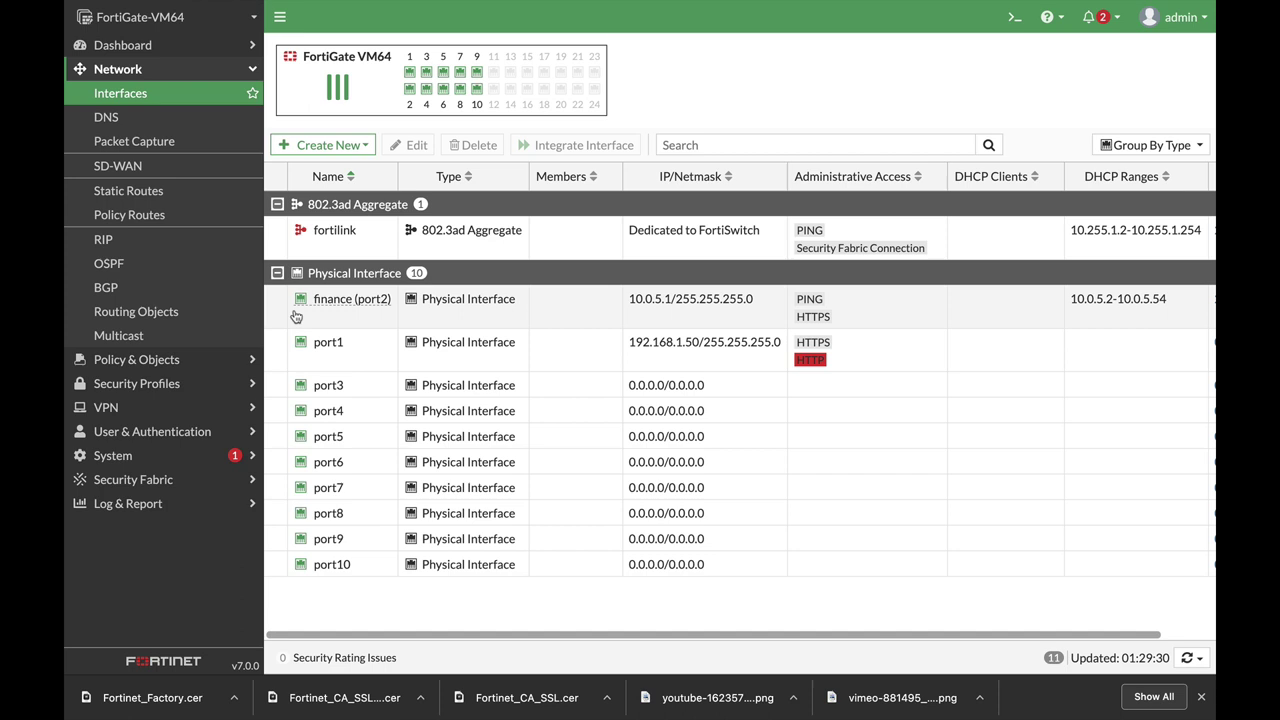
Start a new user group named finance under User & Authentication > User Groups.
click(152, 432)
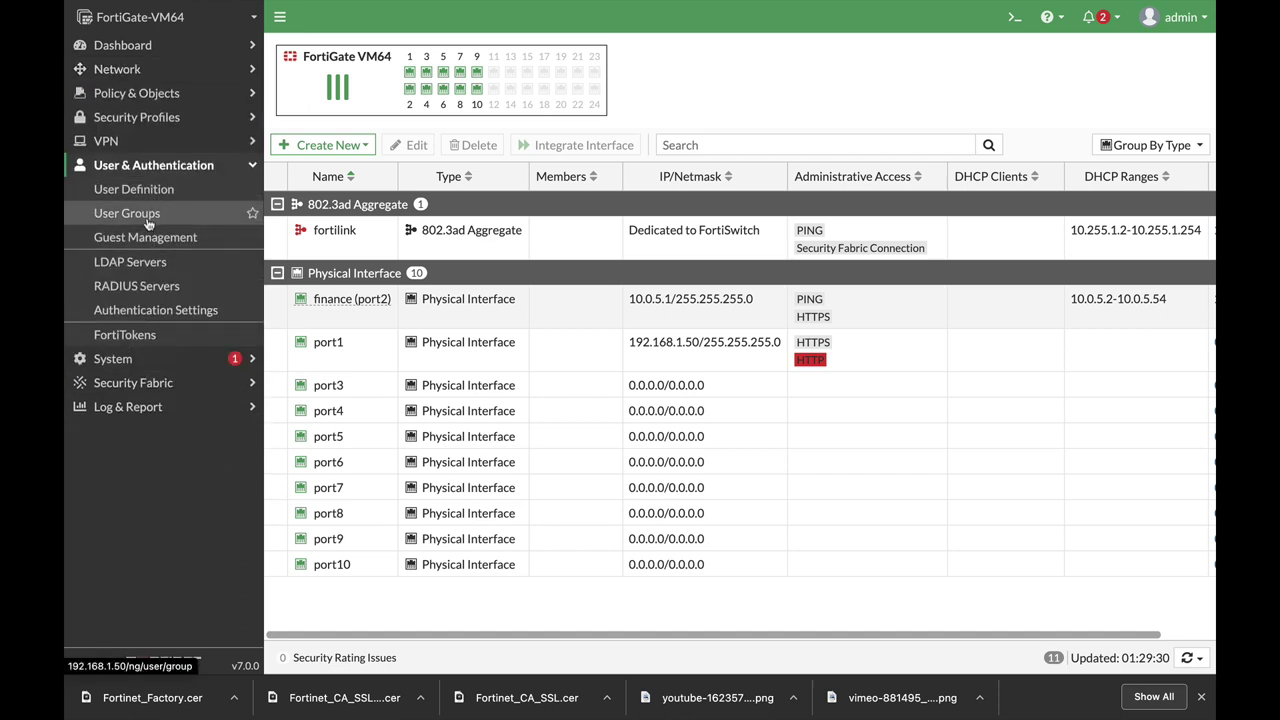
click(148, 214)
click(316, 50)
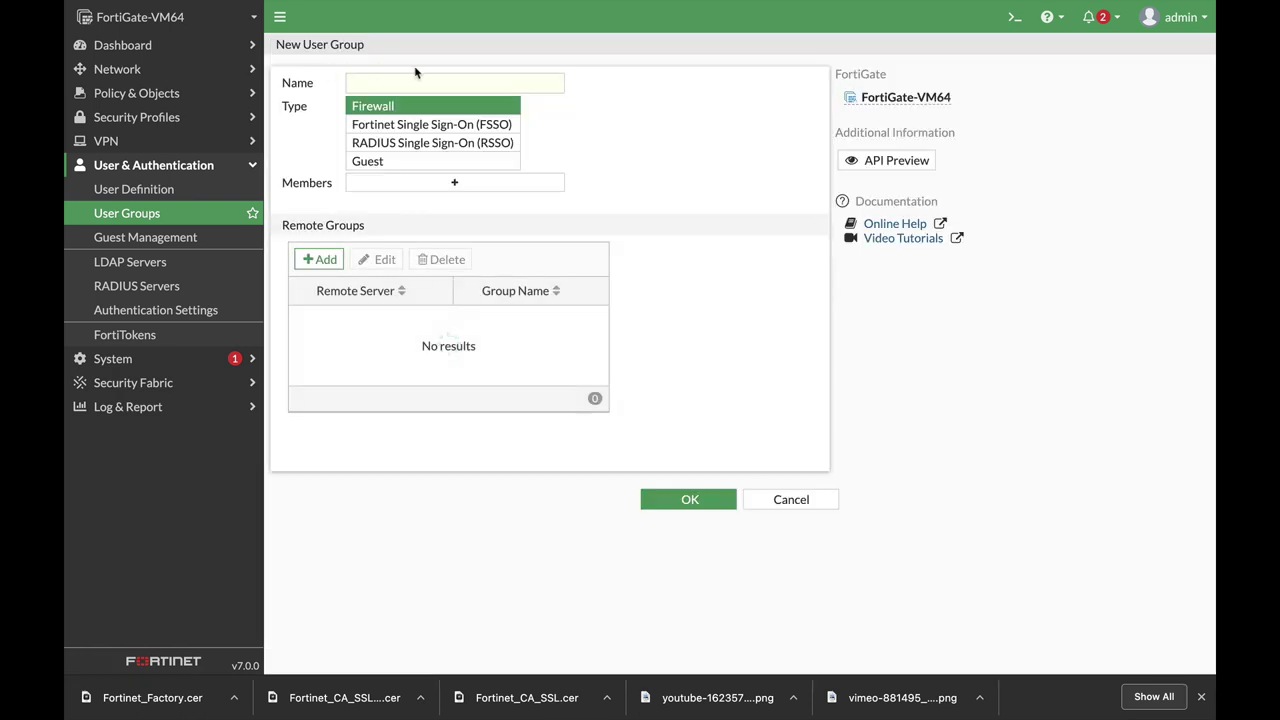
click(391, 82)
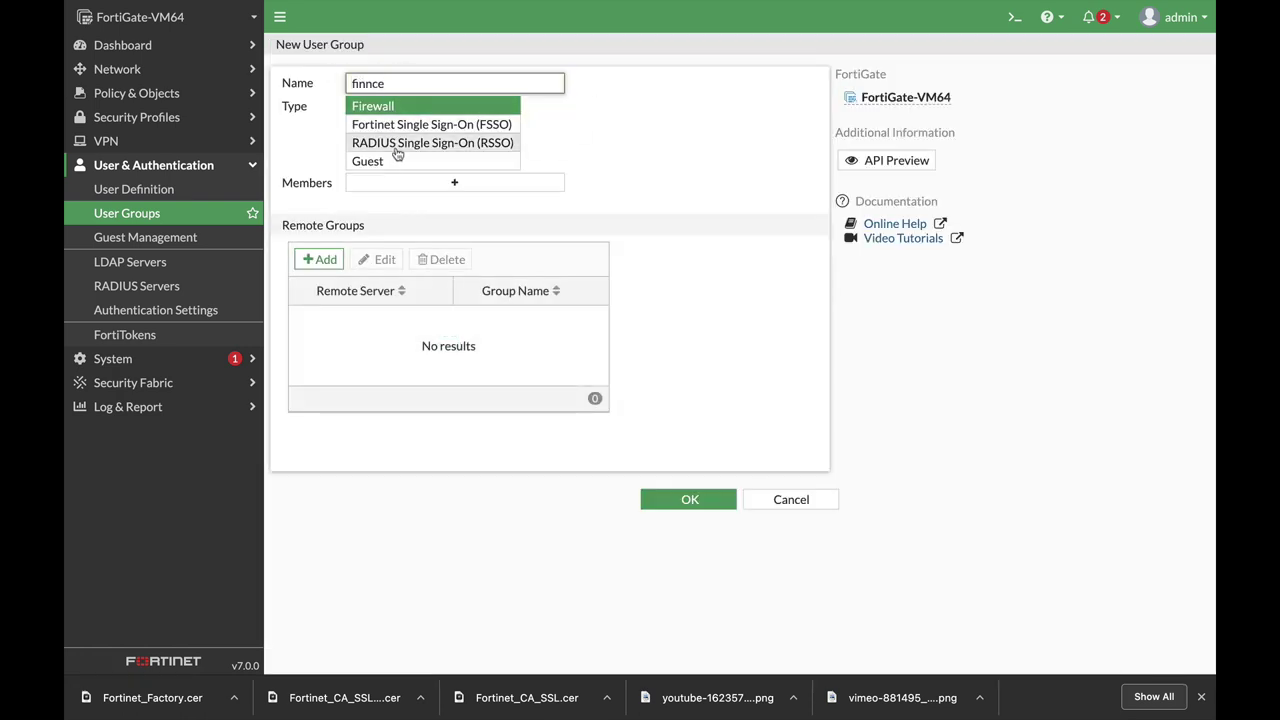
key(BackSpace)
key(BackSpace)
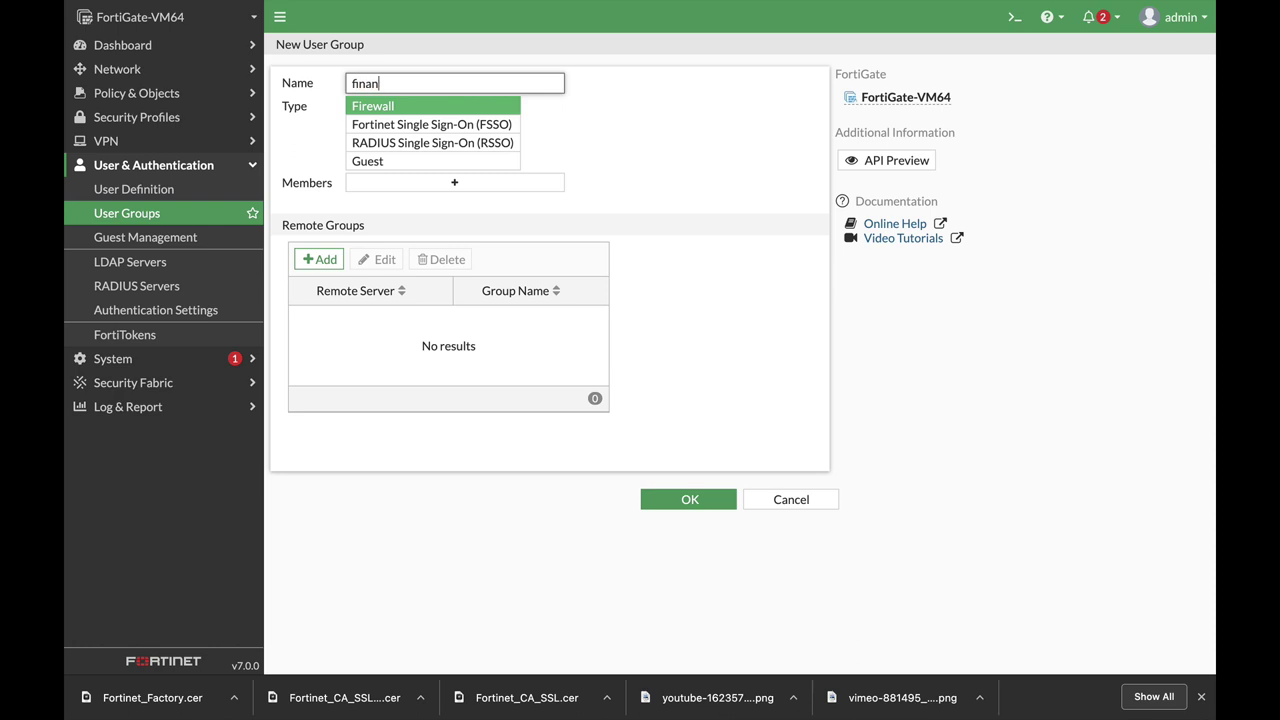
Add a radius server match for the specific group finance and save the user group.
click(321, 259)
click(564, 79)
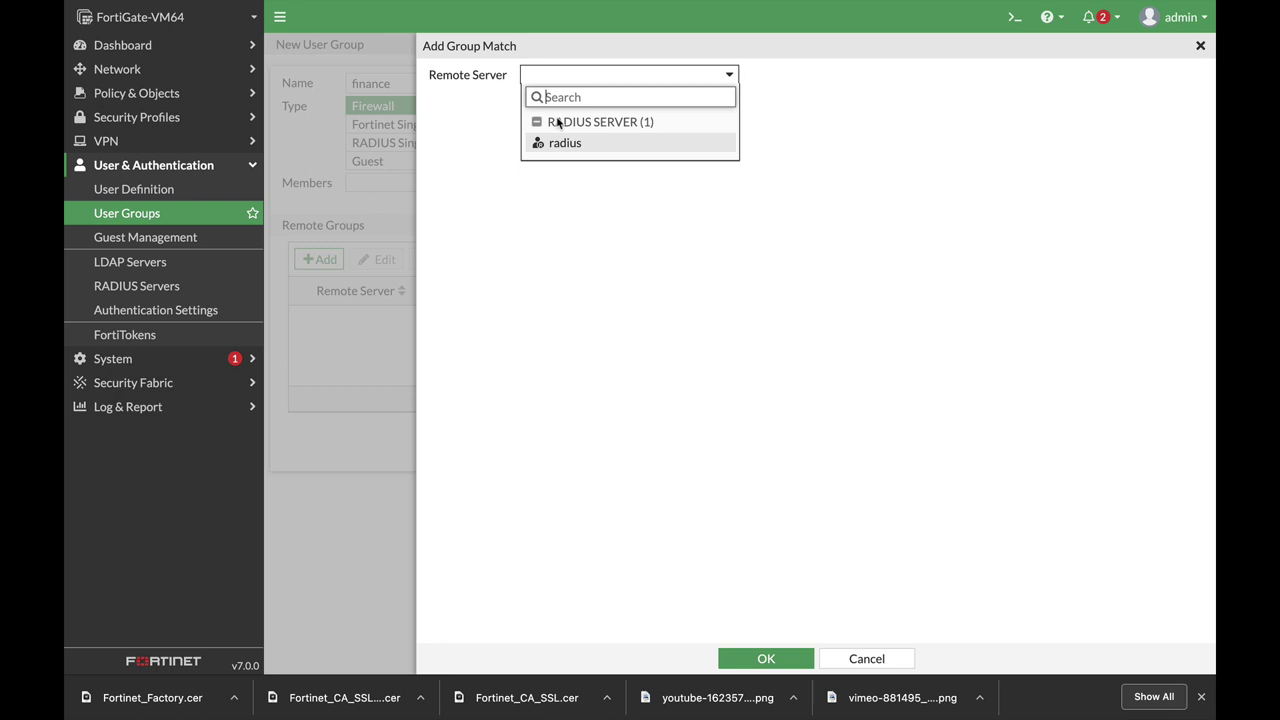
click(558, 150)
click(580, 99)
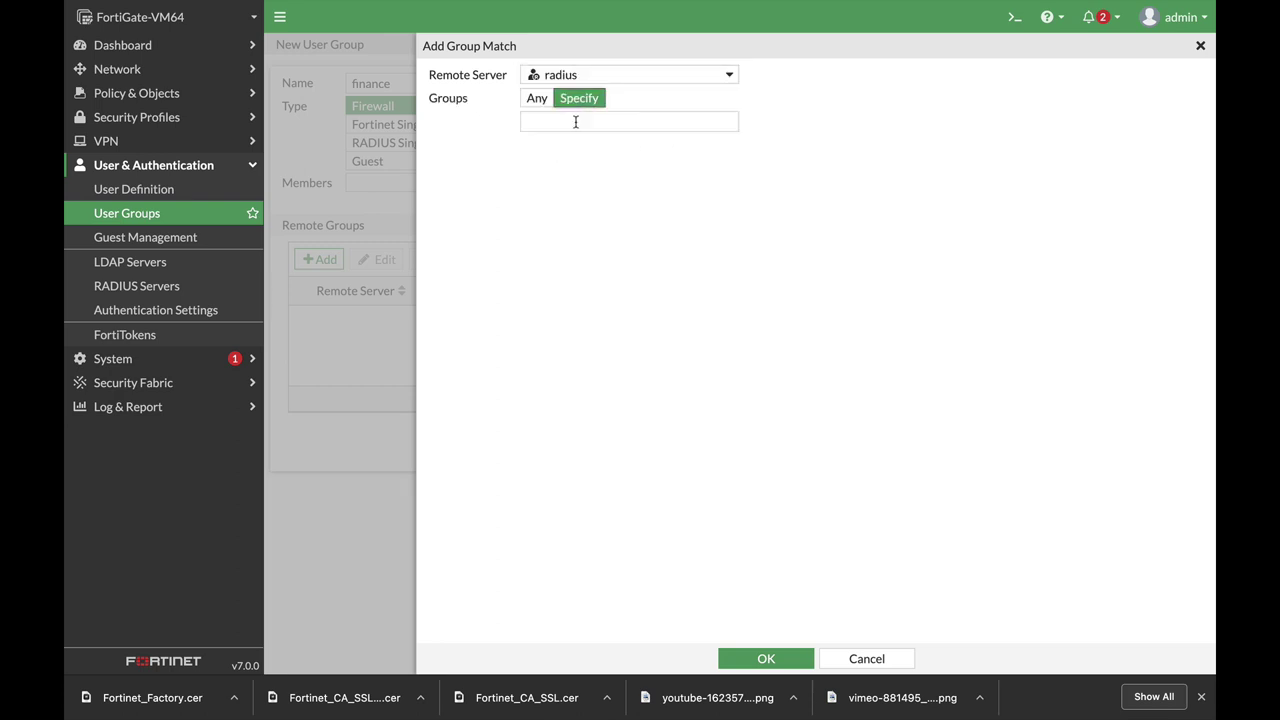
click(566, 124)
text(fi)
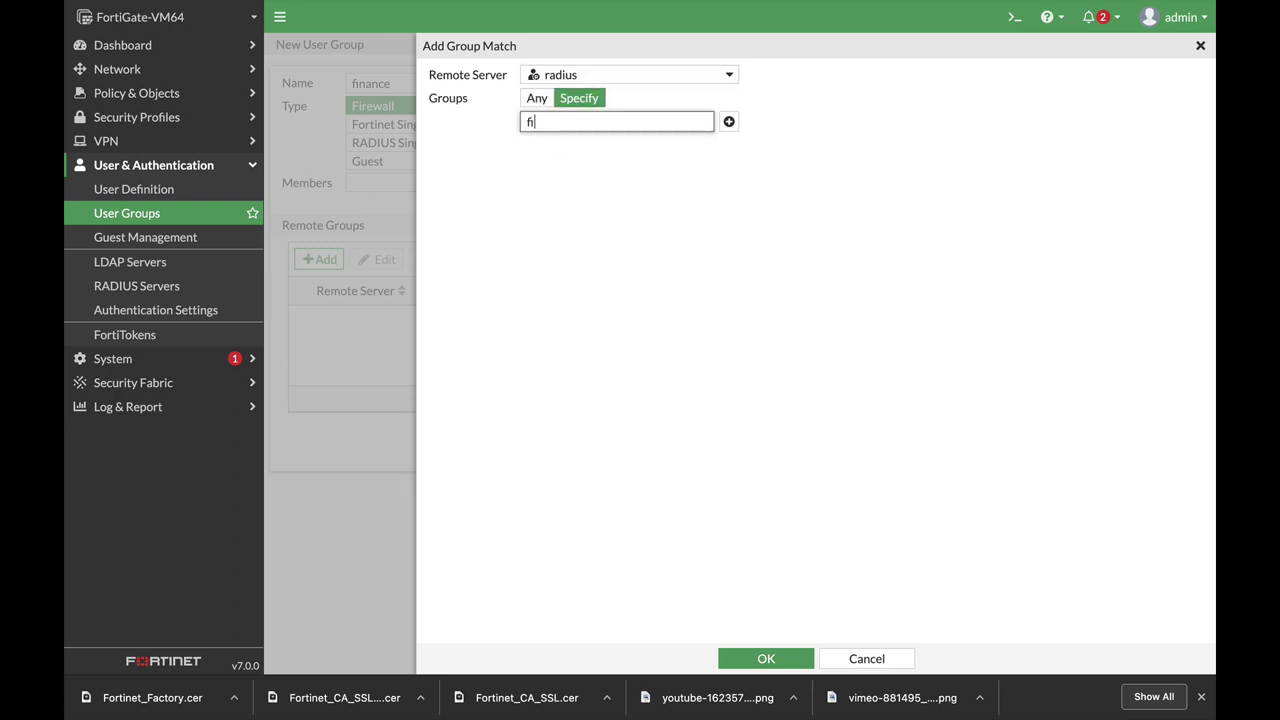
text(nnc)
click(745, 660)
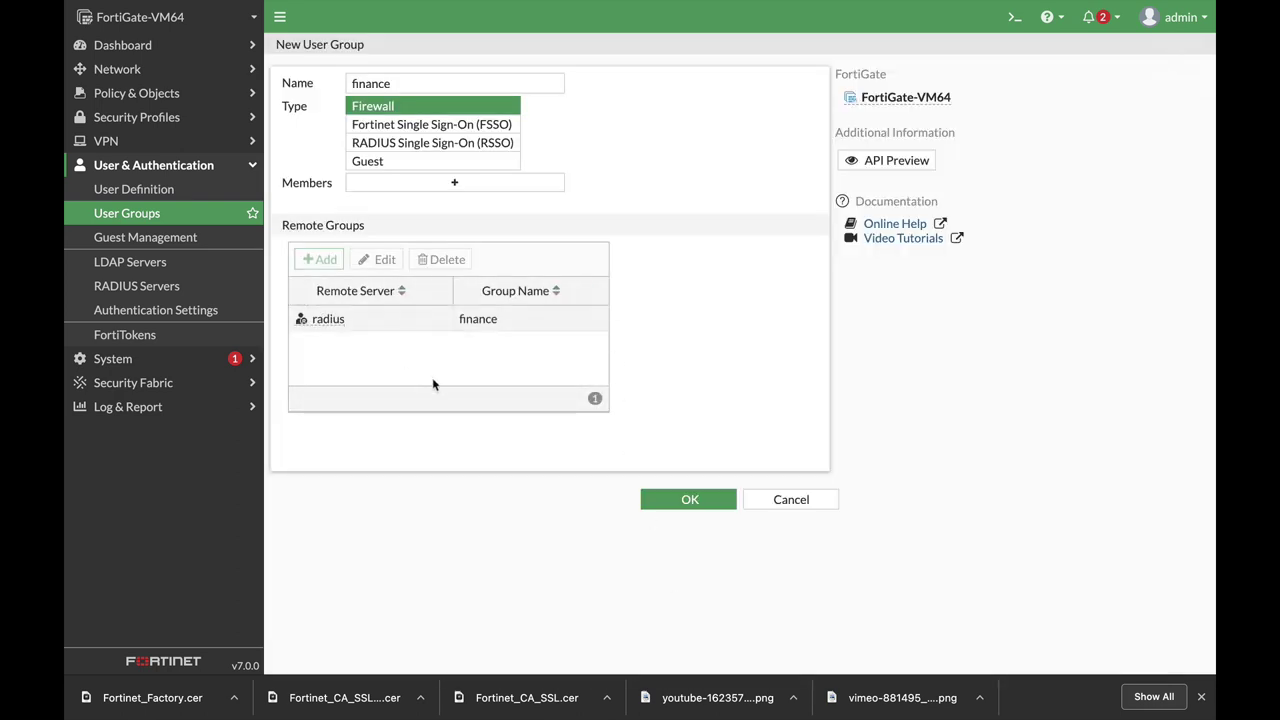
click(707, 501)
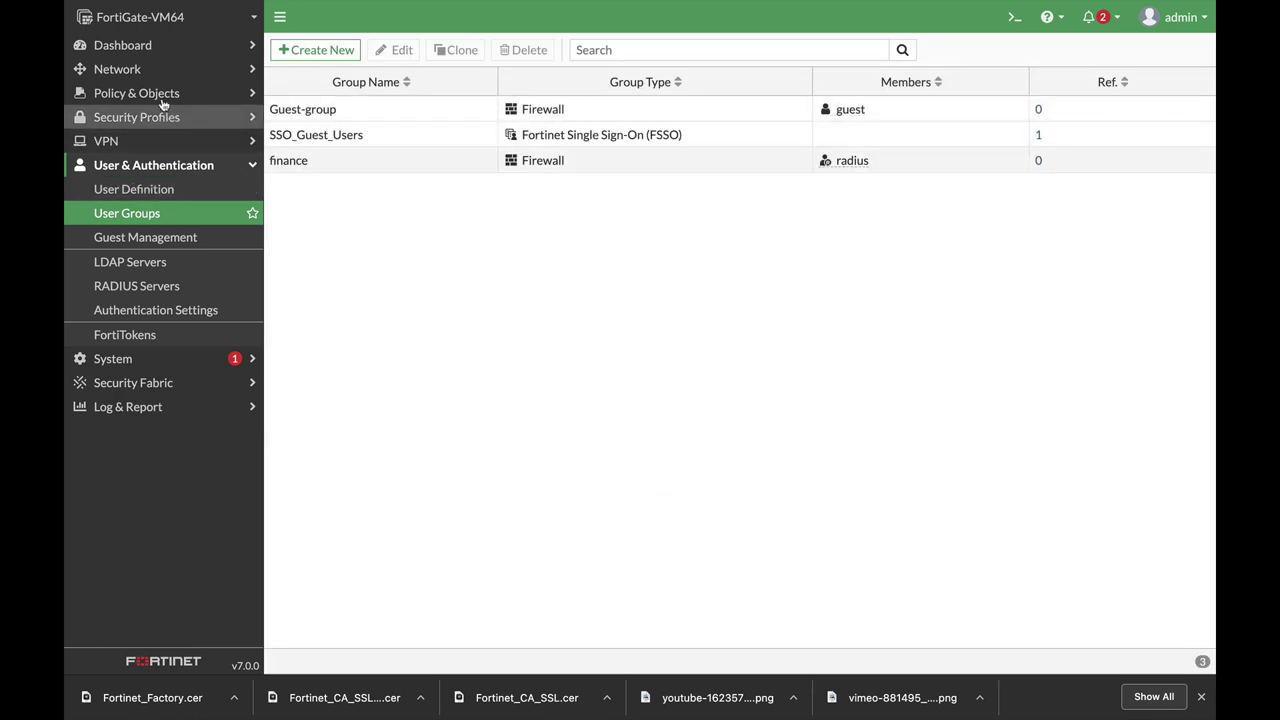
Create firewall policy finance_out from finance (port2) to port1.
click(130, 93)
click(125, 119)
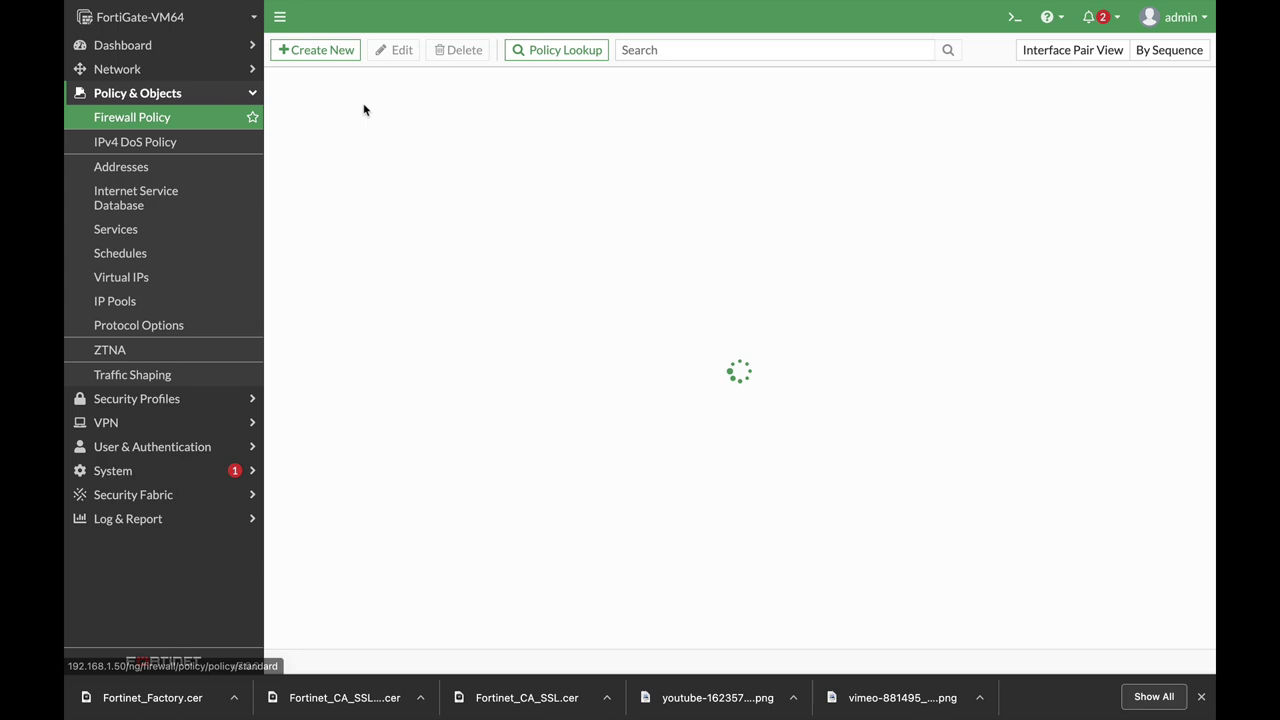
click(331, 51)
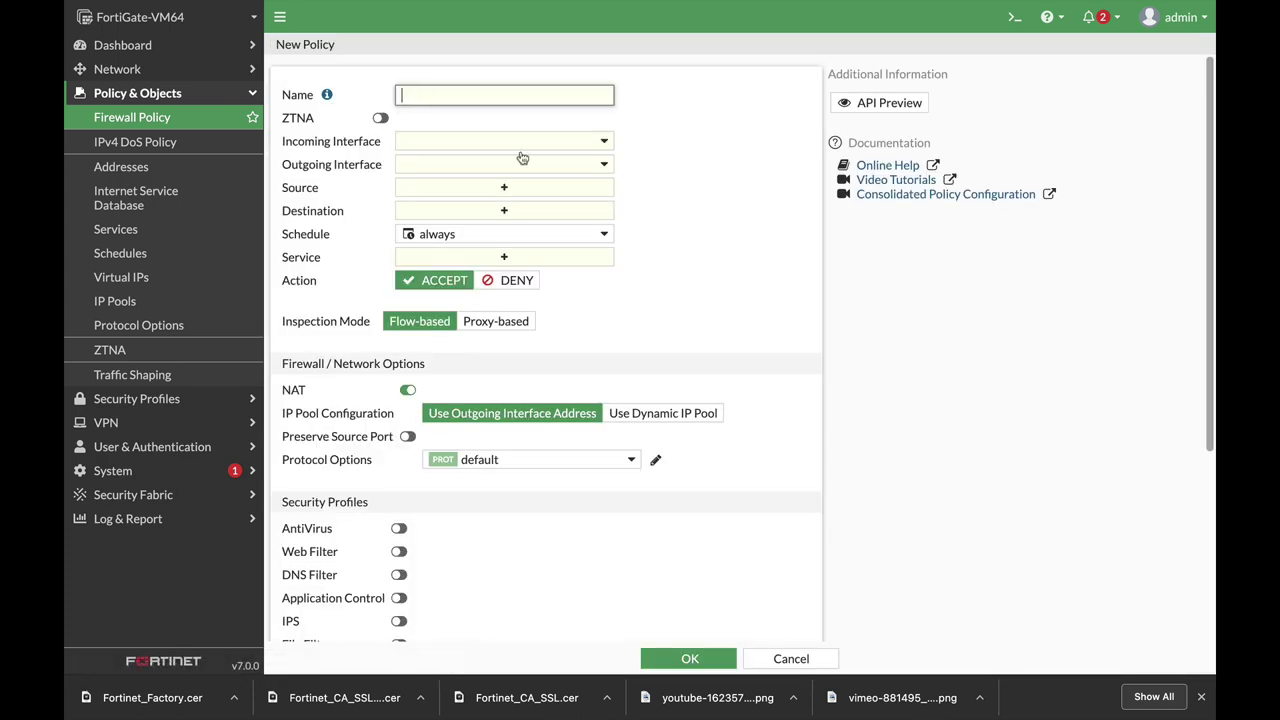
text(finance_out)
click(484, 146)
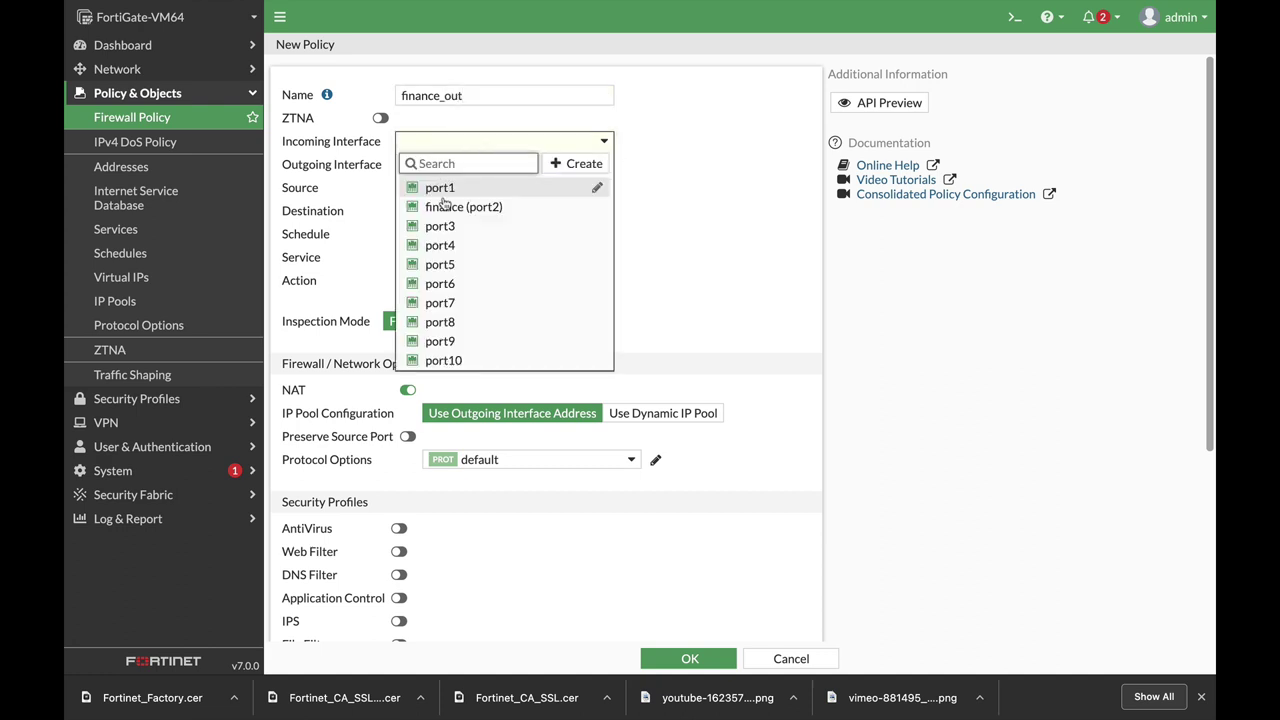
click(445, 207)
click(444, 164)
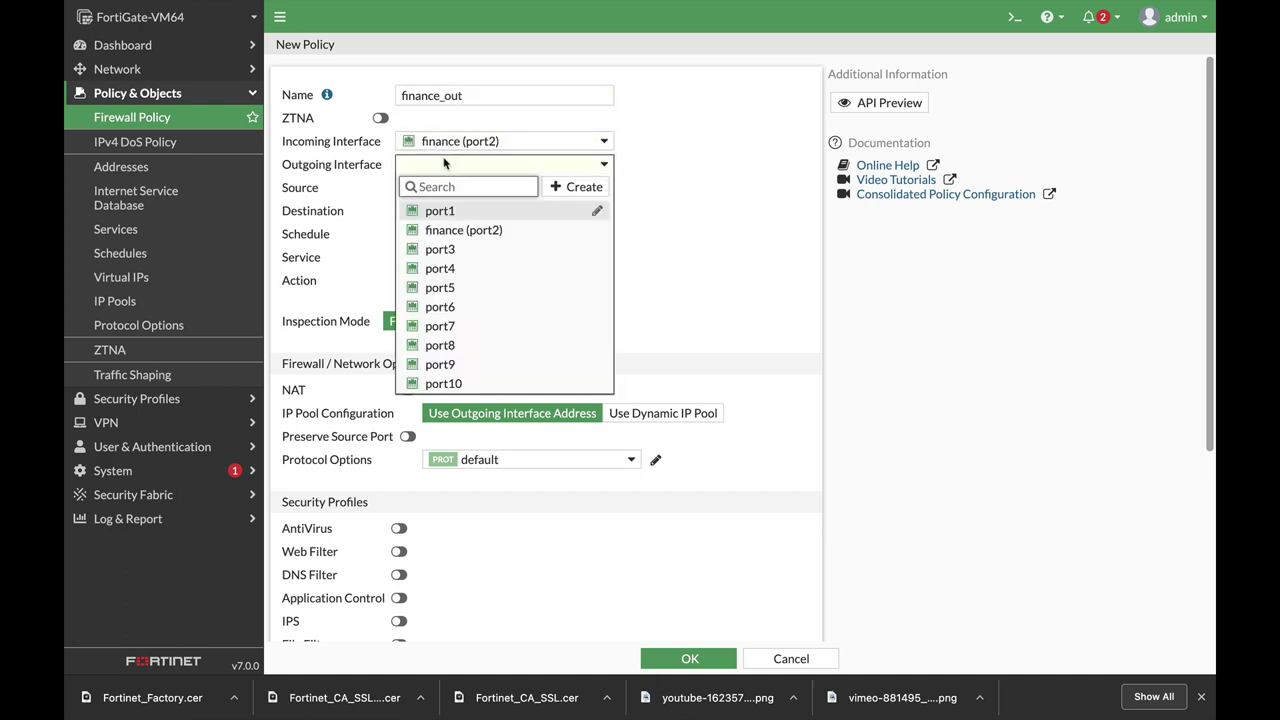
click(440, 211)
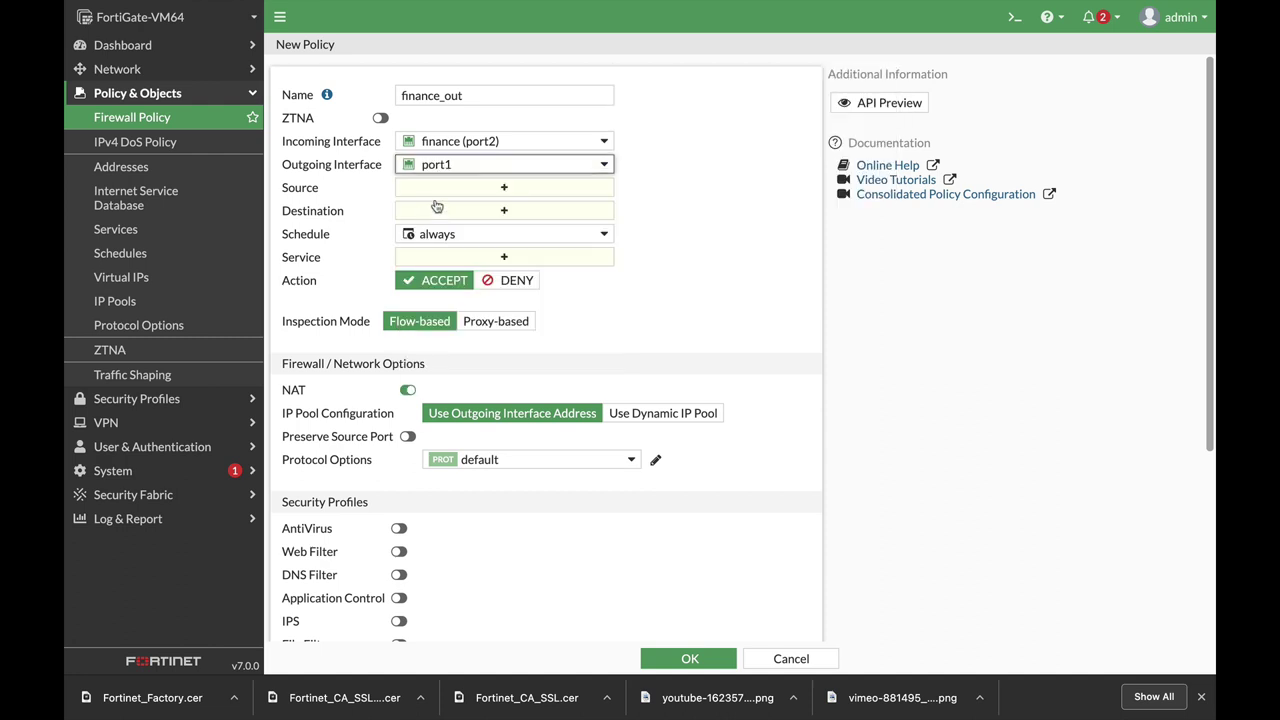
Set source all plus the finance group, destination all, service ALL, and save the policy.
click(450, 190)
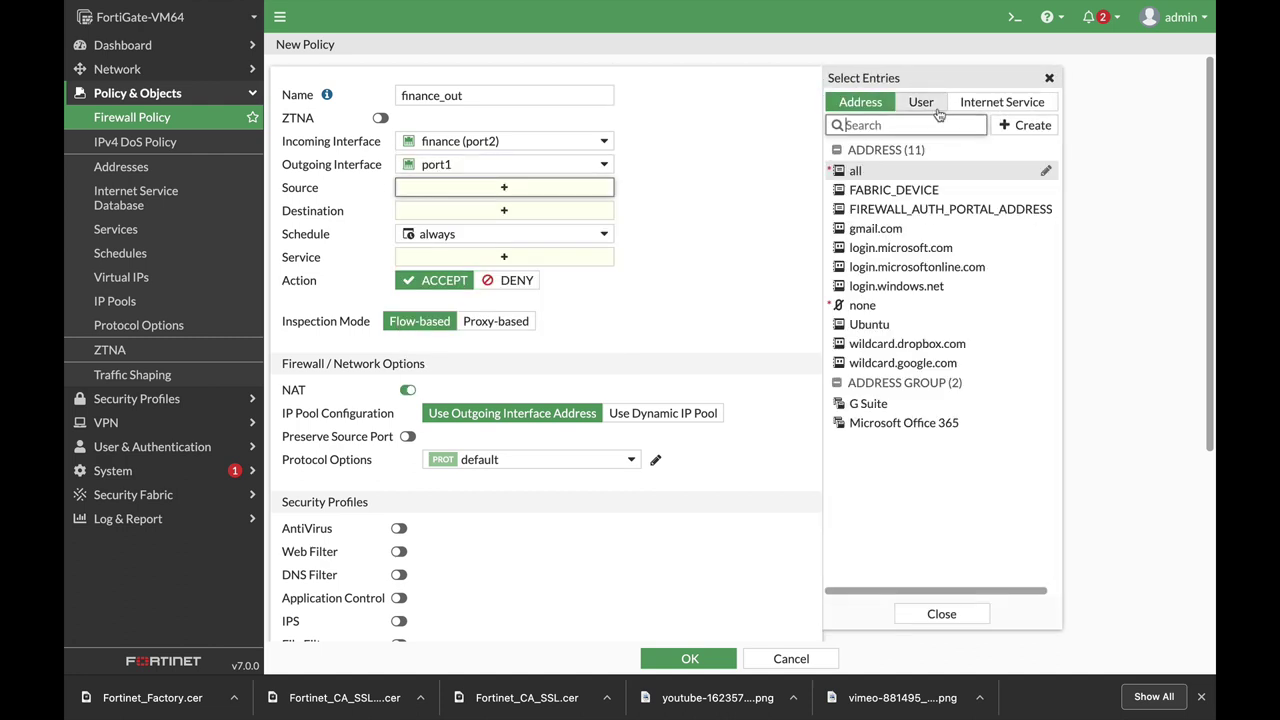
click(921, 102)
click(868, 232)
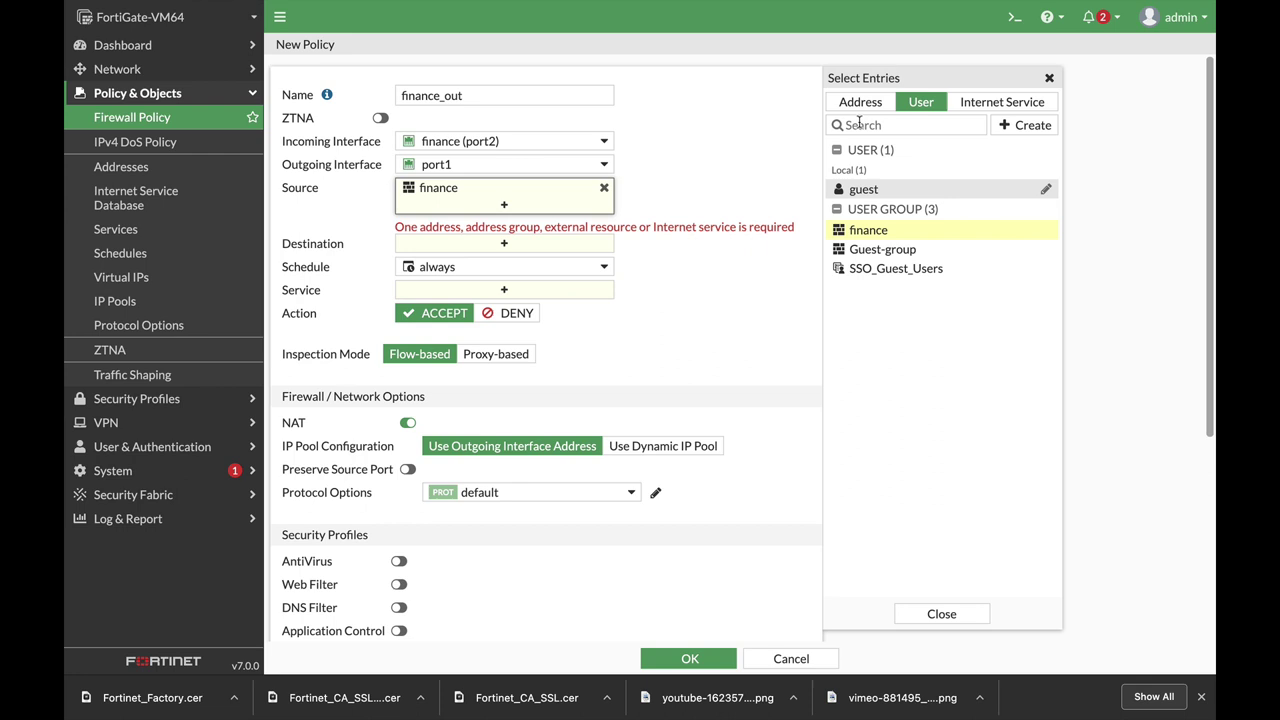
click(860, 102)
click(855, 171)
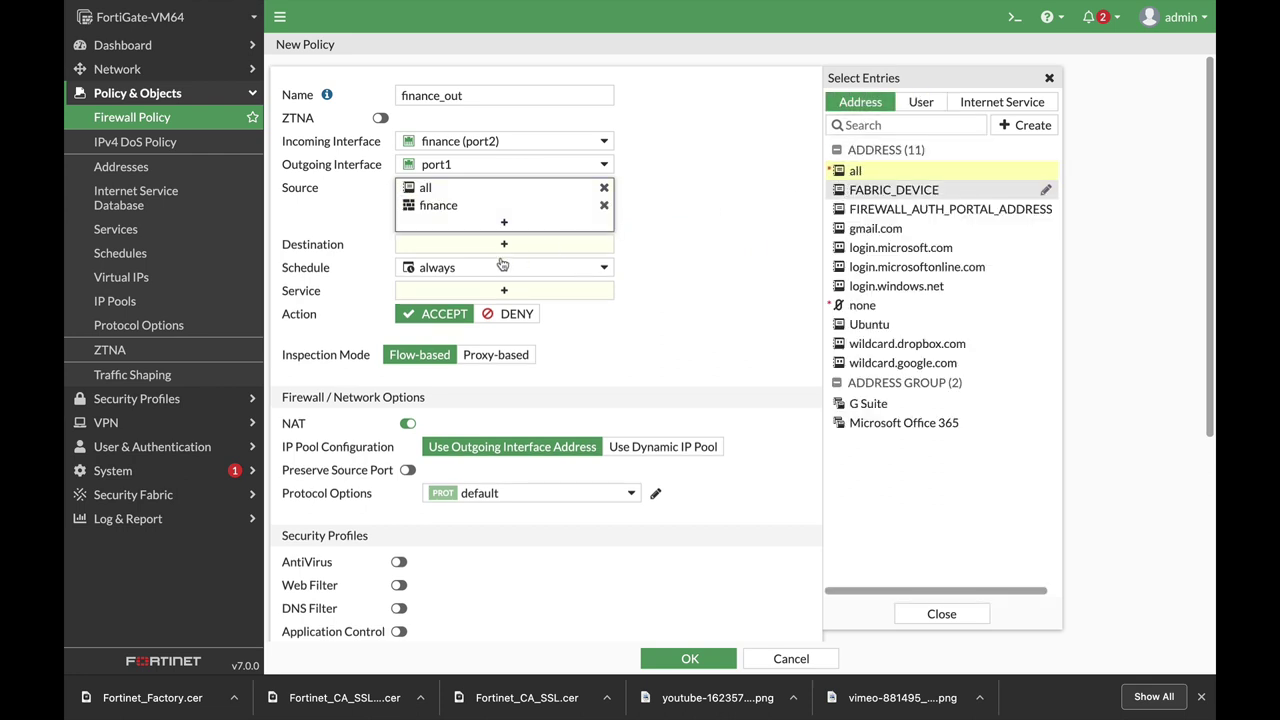
click(483, 247)
click(855, 171)
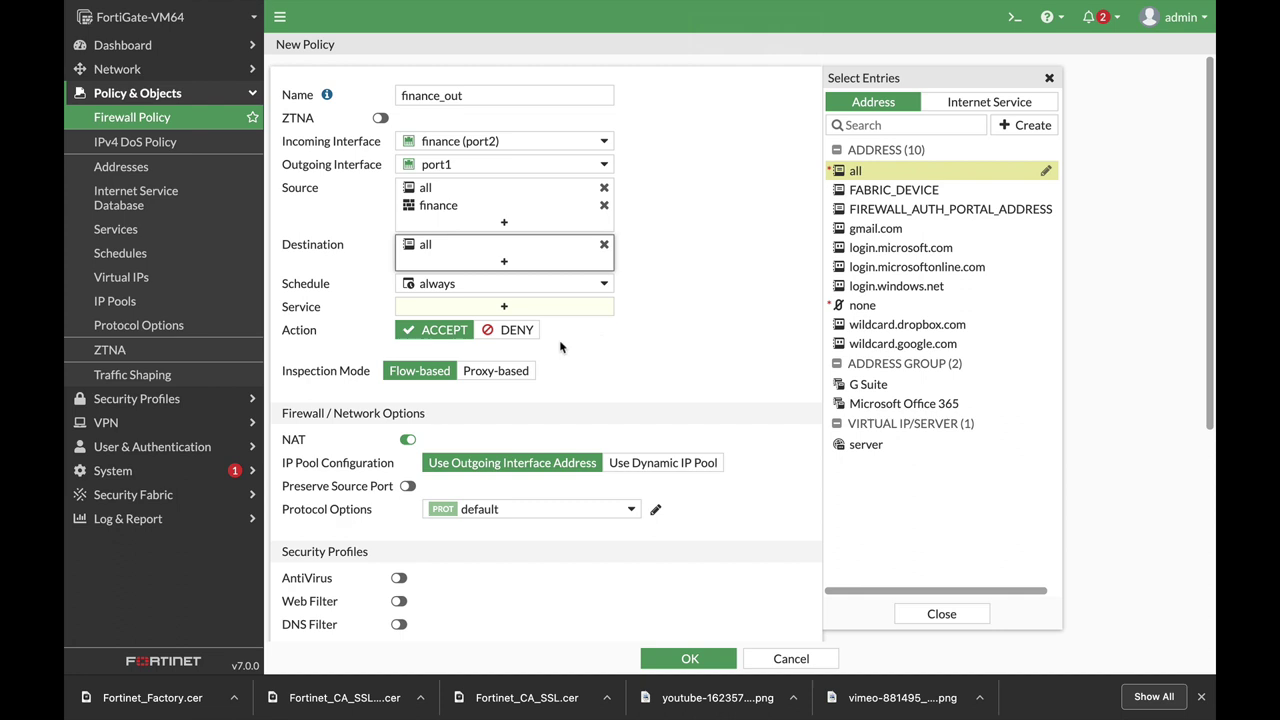
click(445, 310)
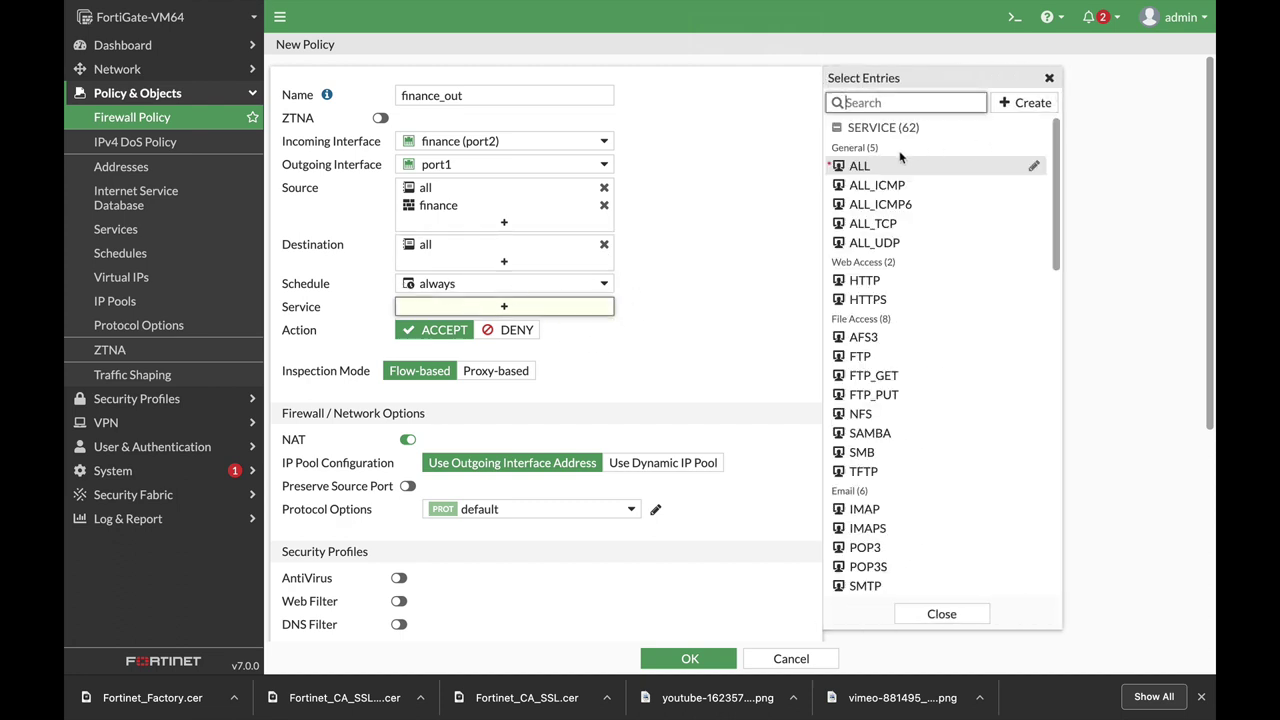
click(859, 166)
scroll(739, 393, down, 3)
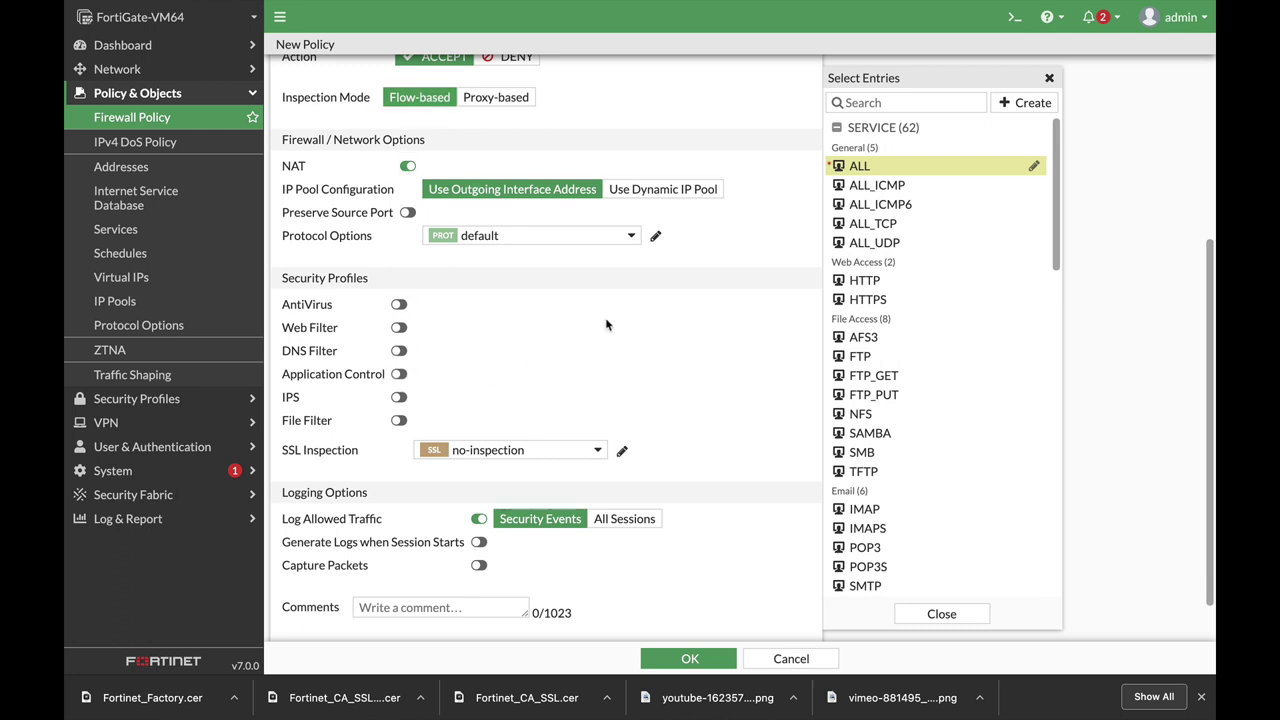
click(688, 659)
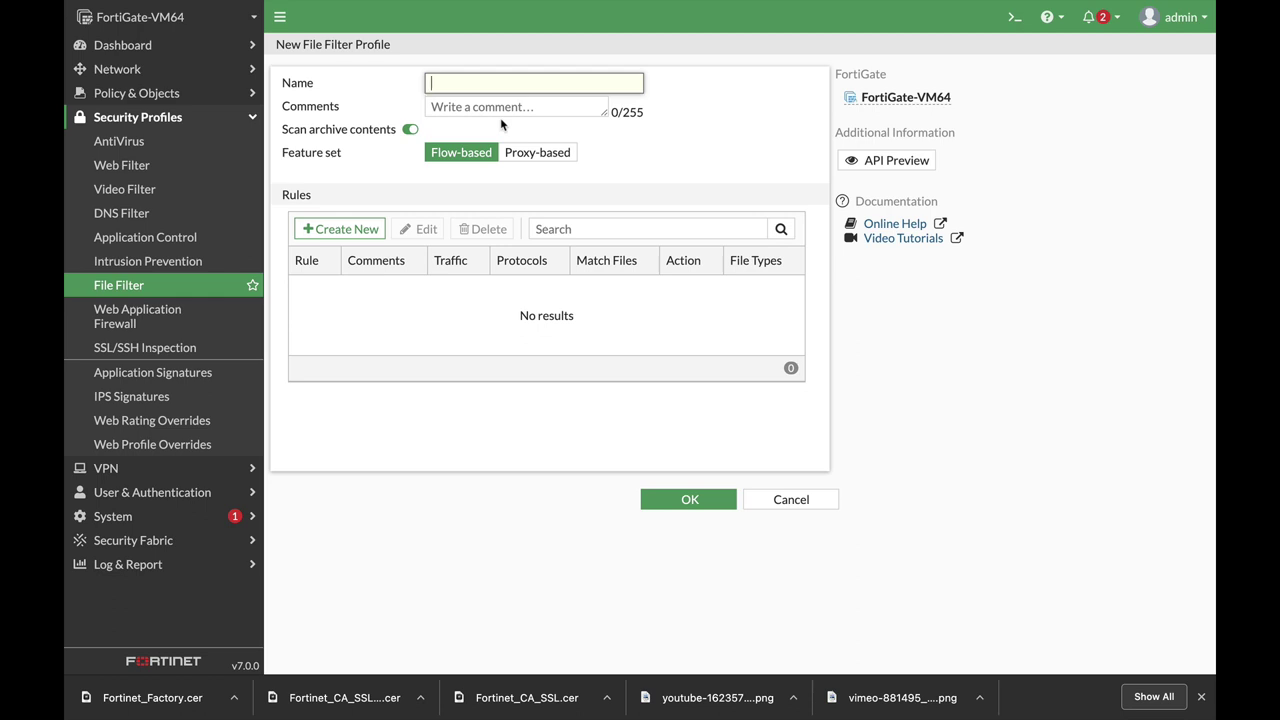
Name the file filter profile block_exe and add a new rule named exe.
text(block_exe)
click(338, 229)
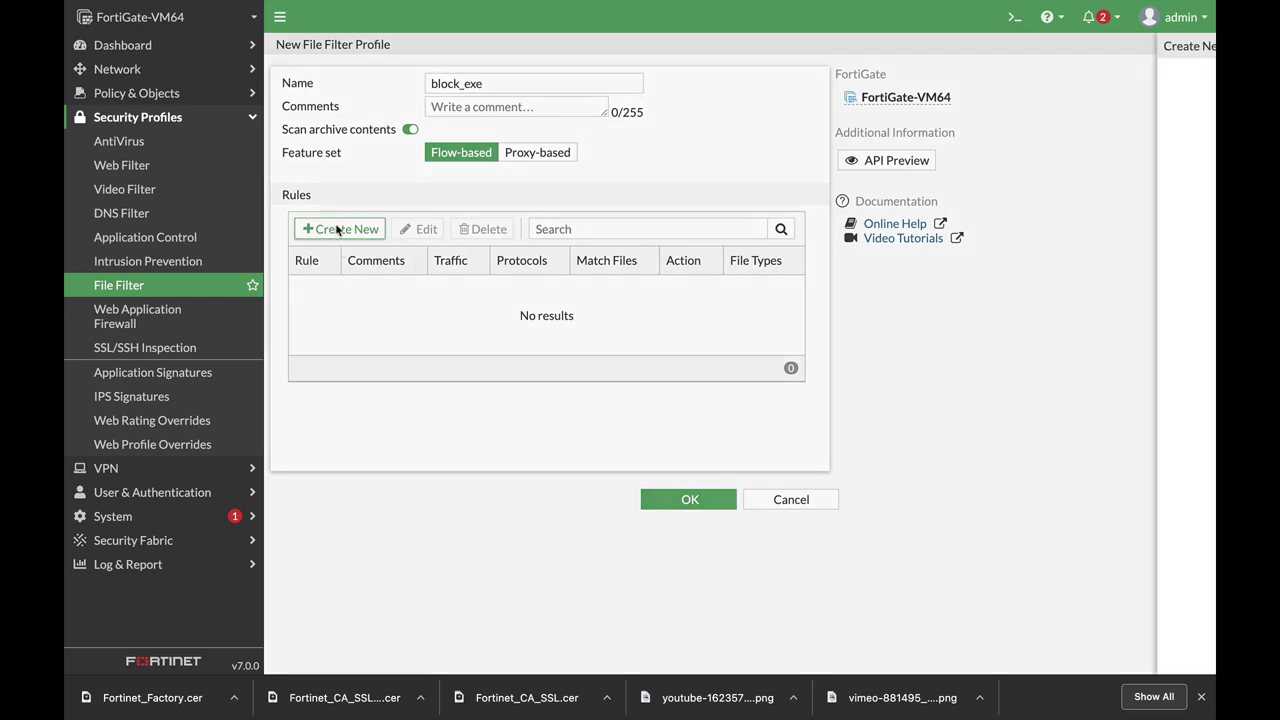
click(552, 89)
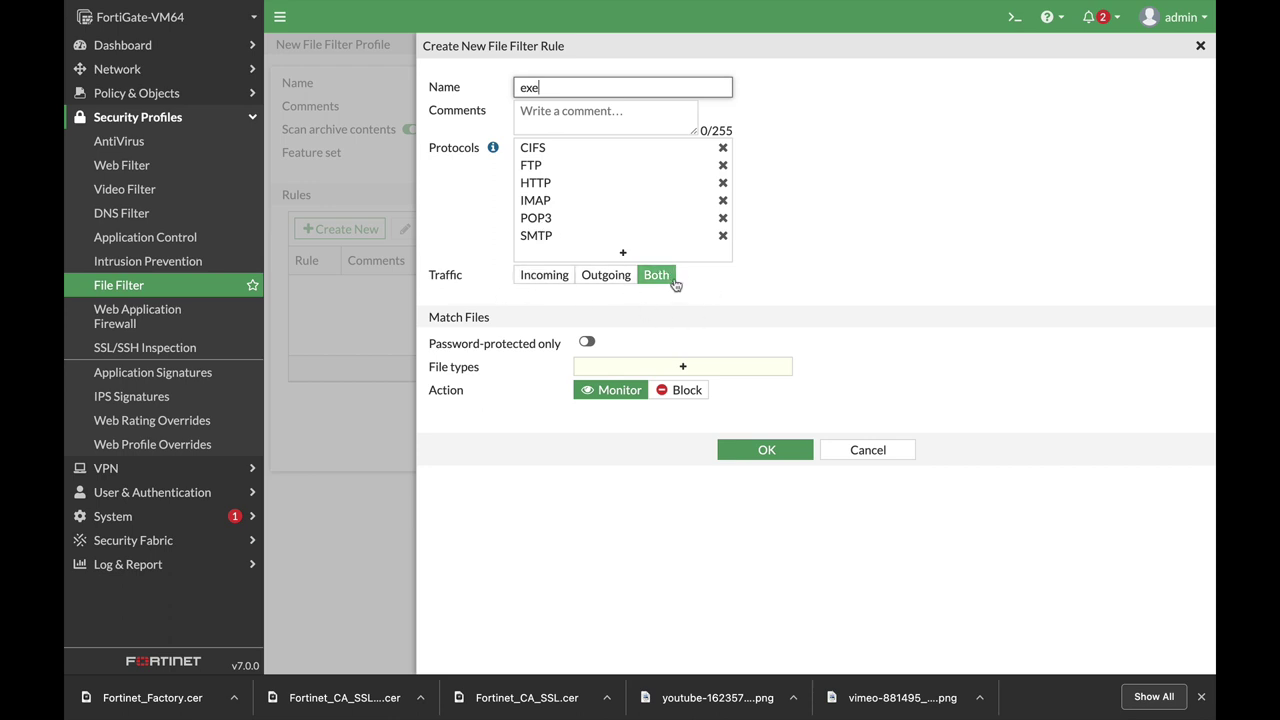
Make the rule block exe files in both directions, then save the block_exe profile.
click(631, 370)
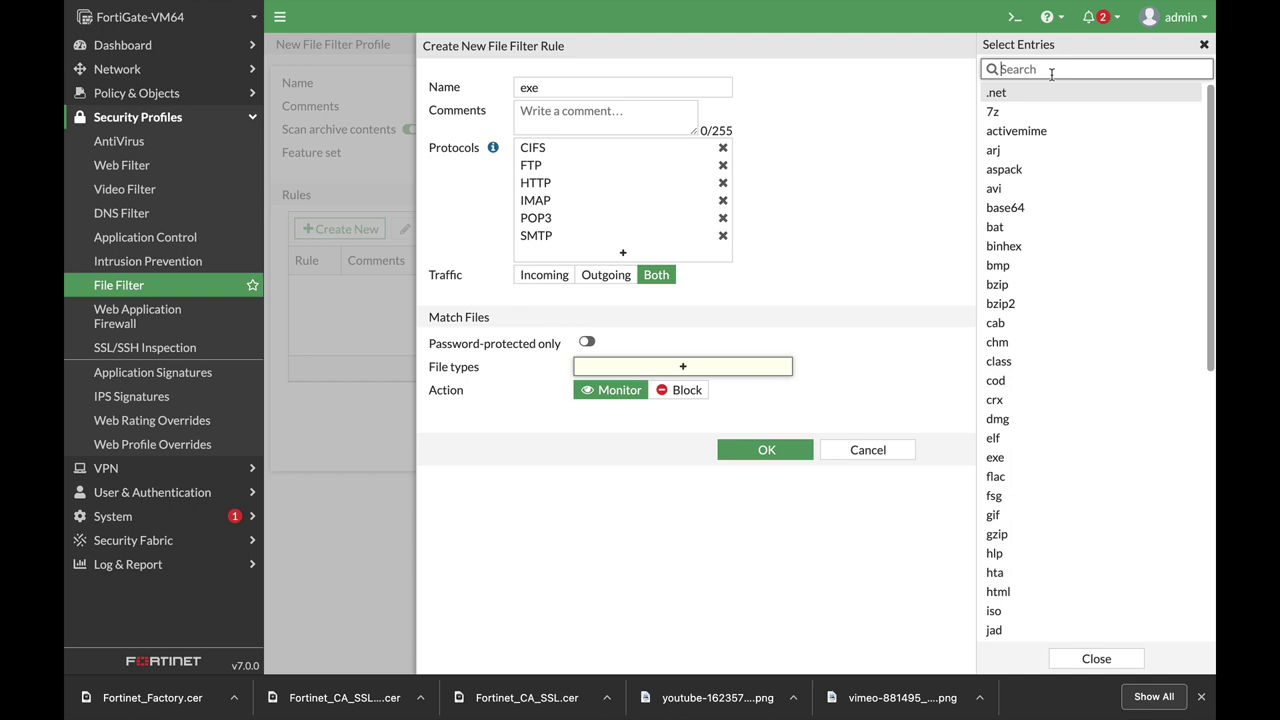
text(exe)
click(995, 92)
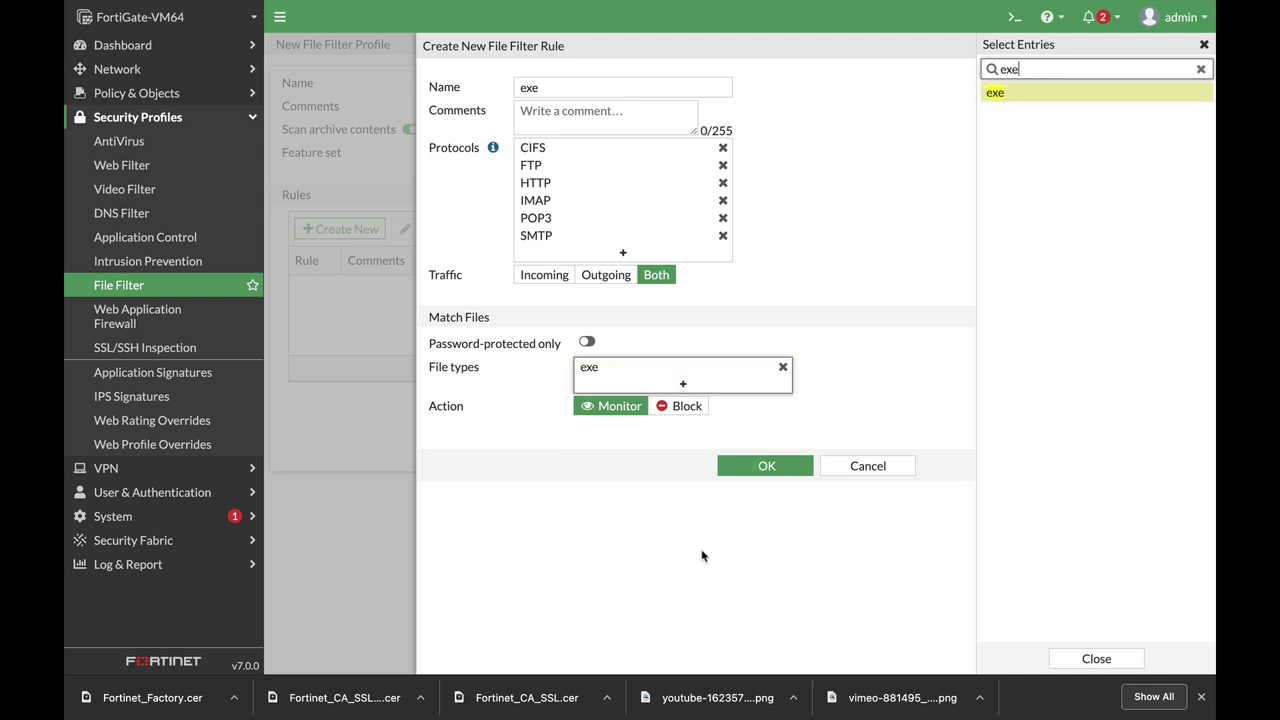
click(684, 406)
click(766, 466)
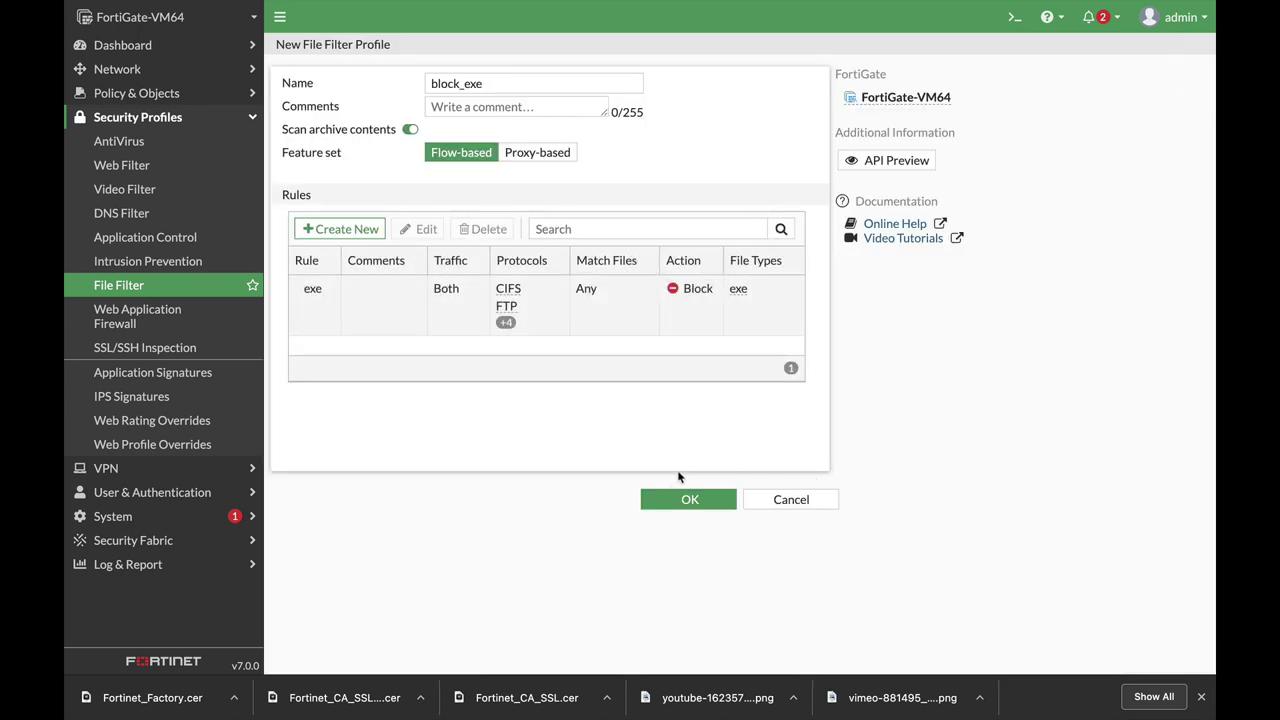
click(690, 498)
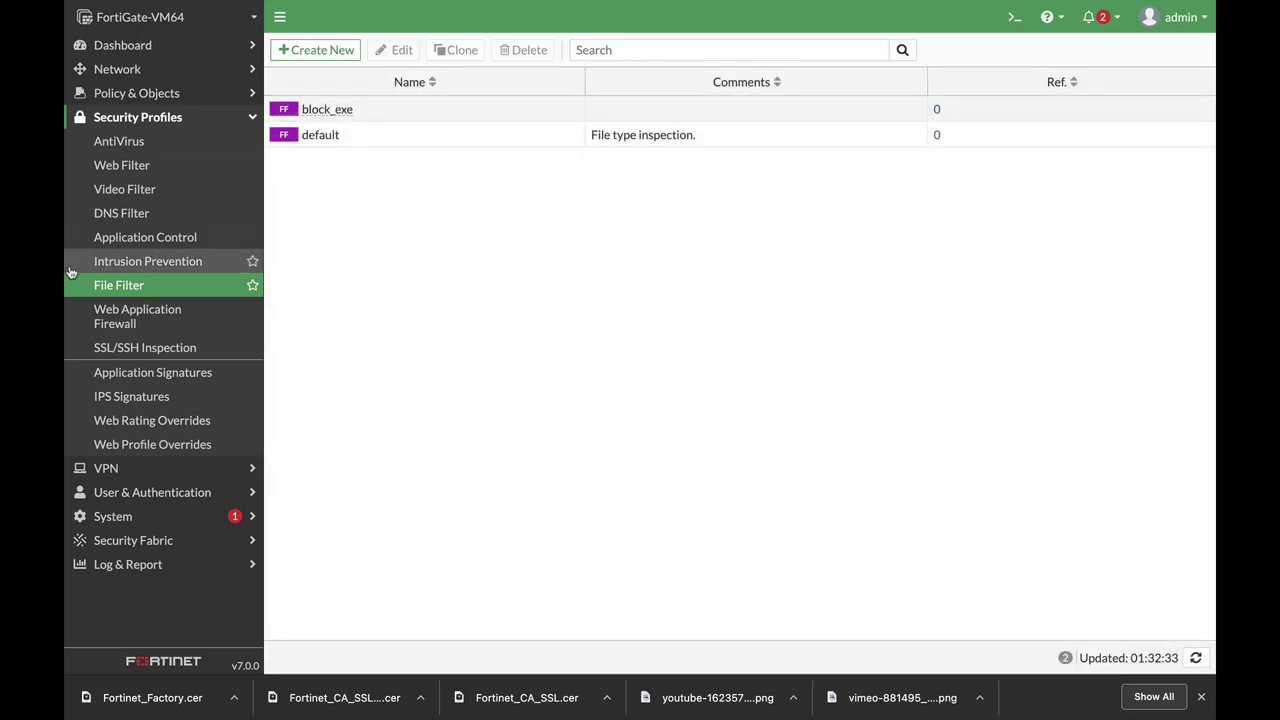
Enable File Filter with the block_exe profile on the finance_out policy and save it.
click(136, 93)
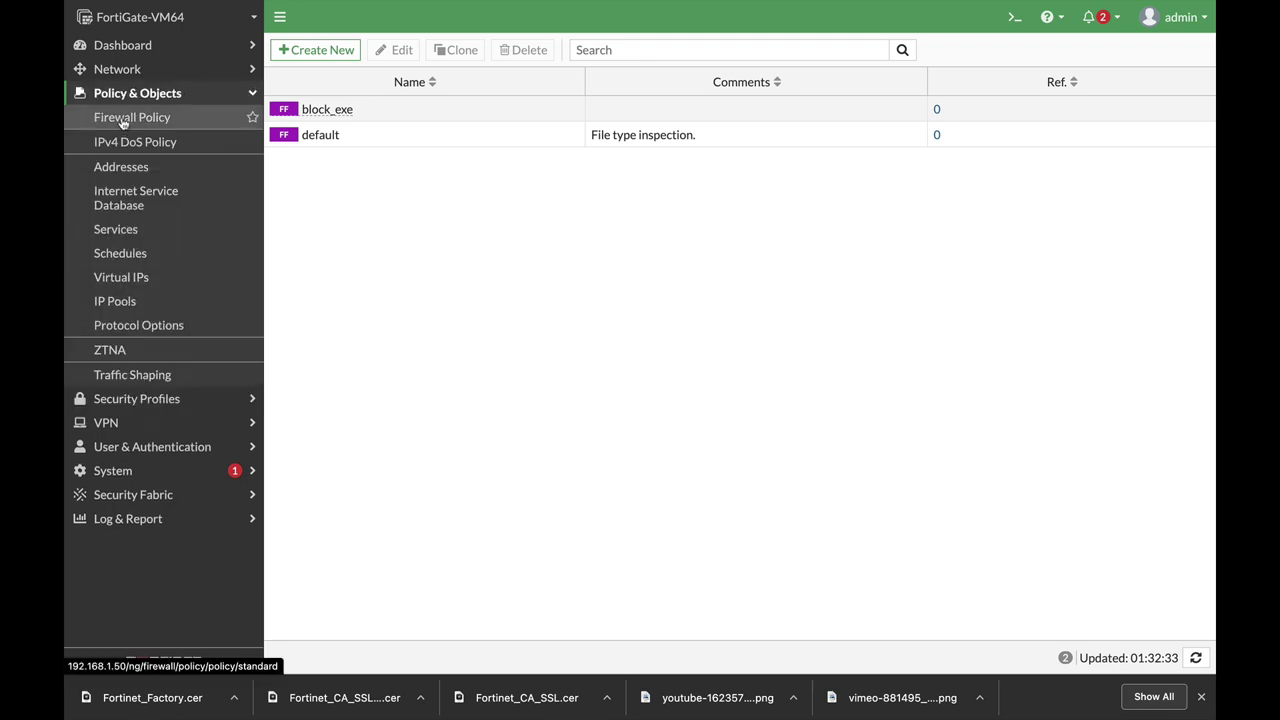
click(124, 120)
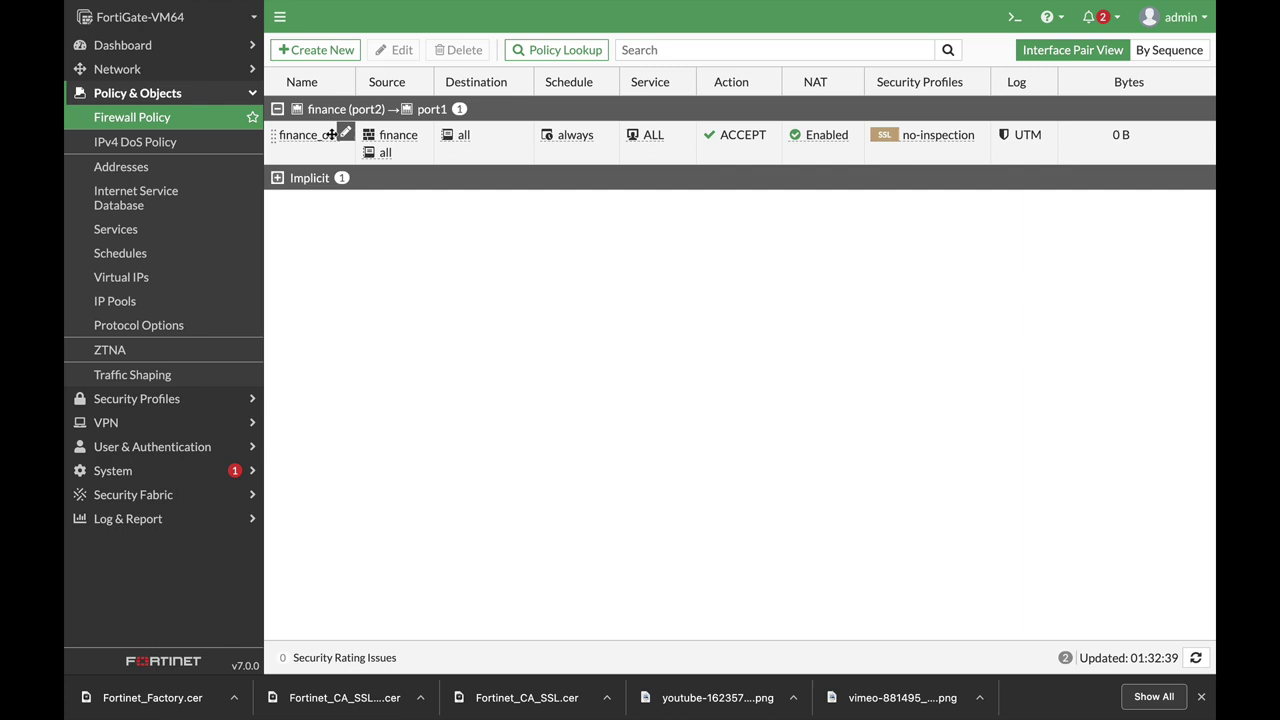
double_click(331, 134)
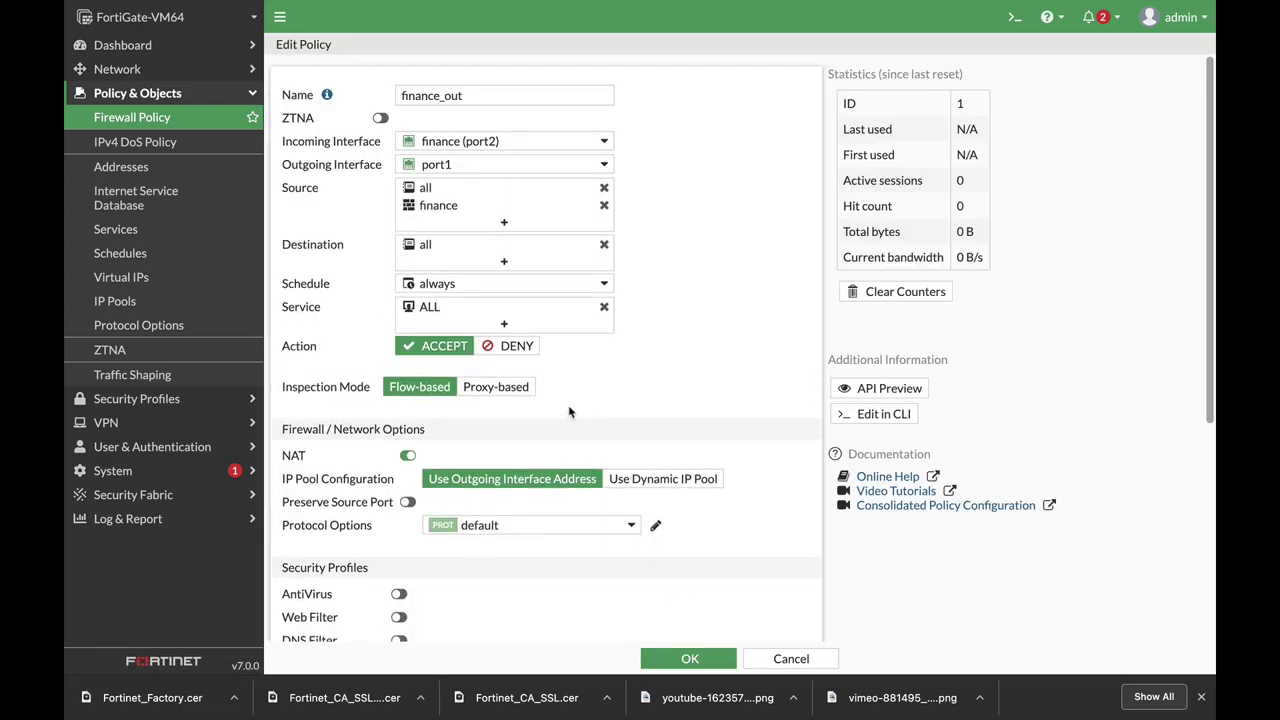
scroll(569, 412, down, 5)
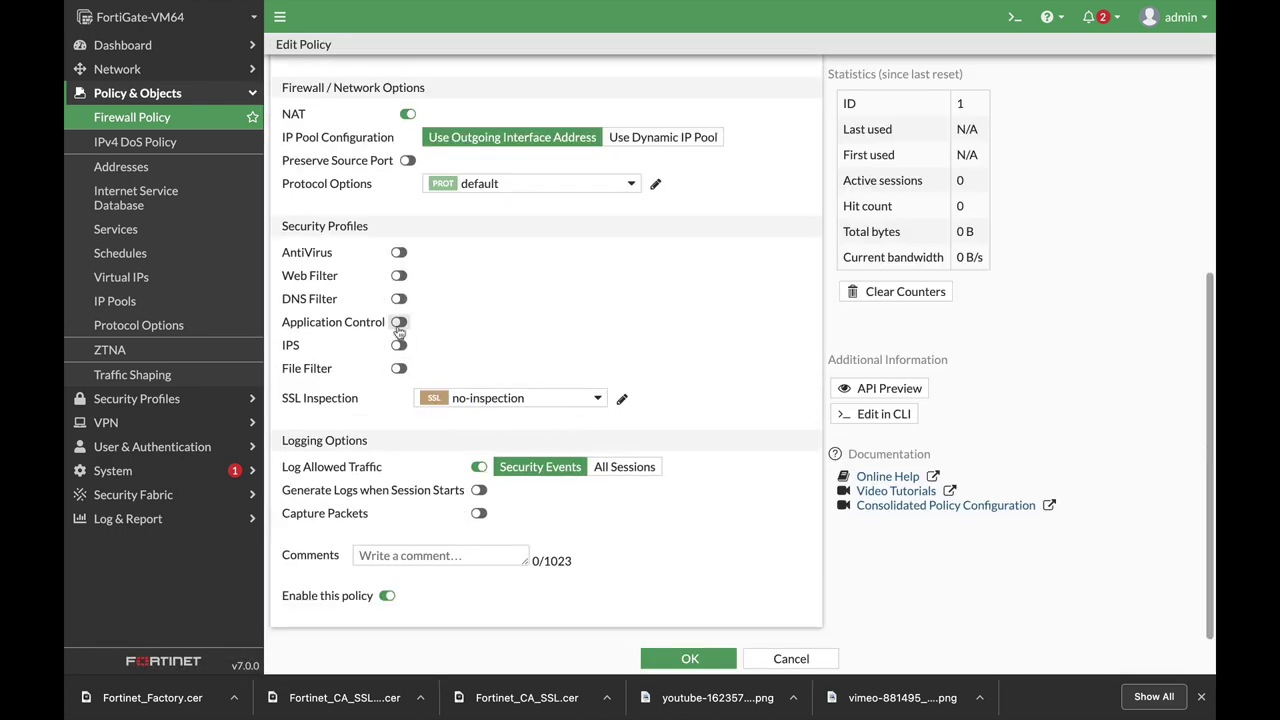
click(398, 368)
click(446, 369)
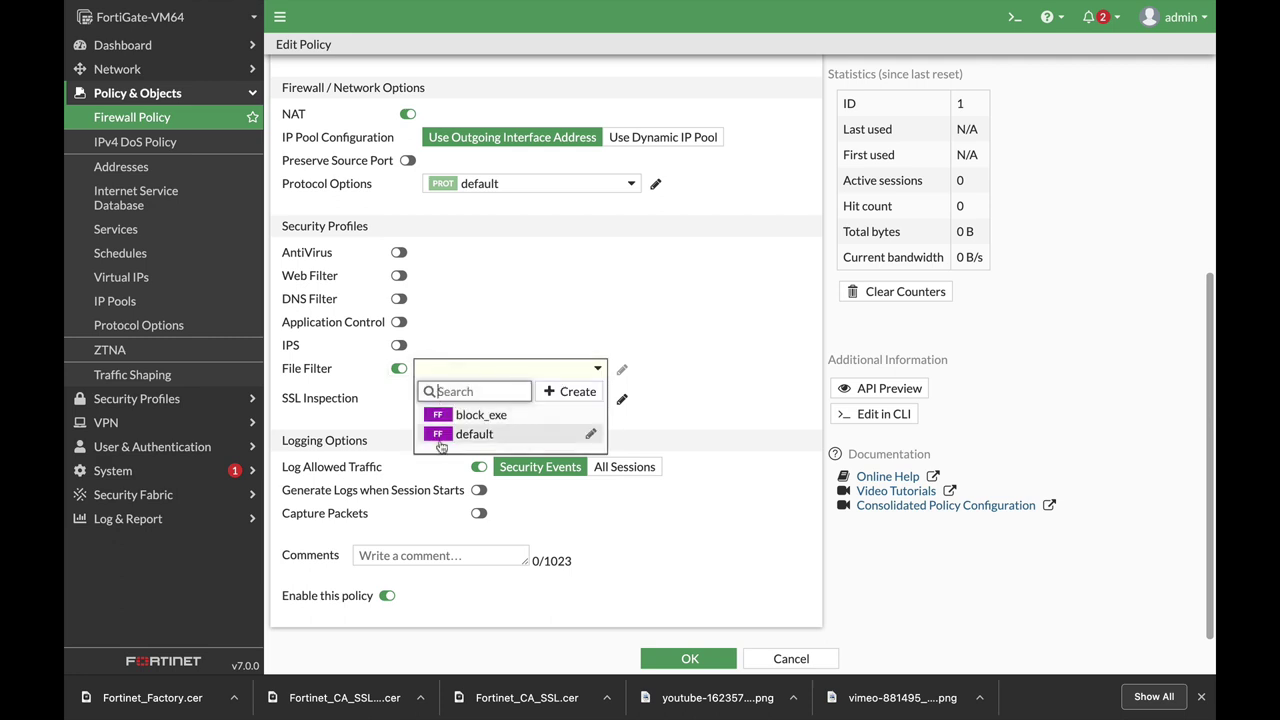
click(464, 417)
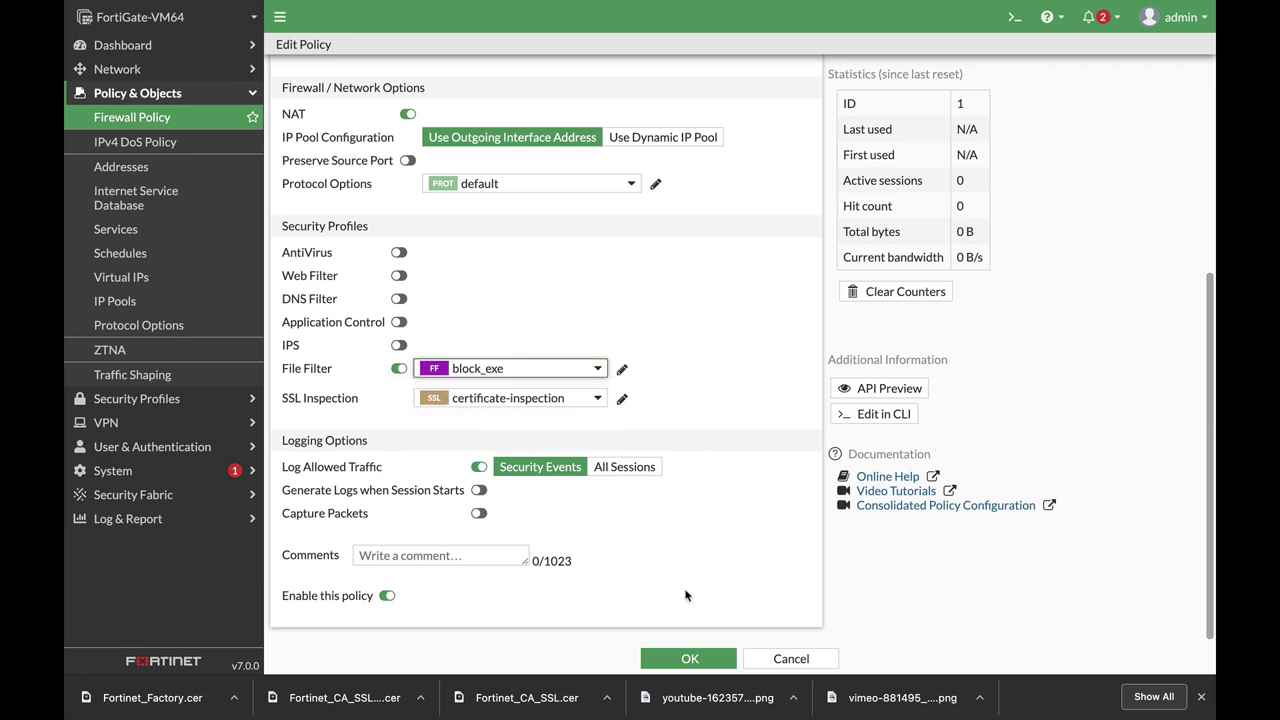
click(677, 664)
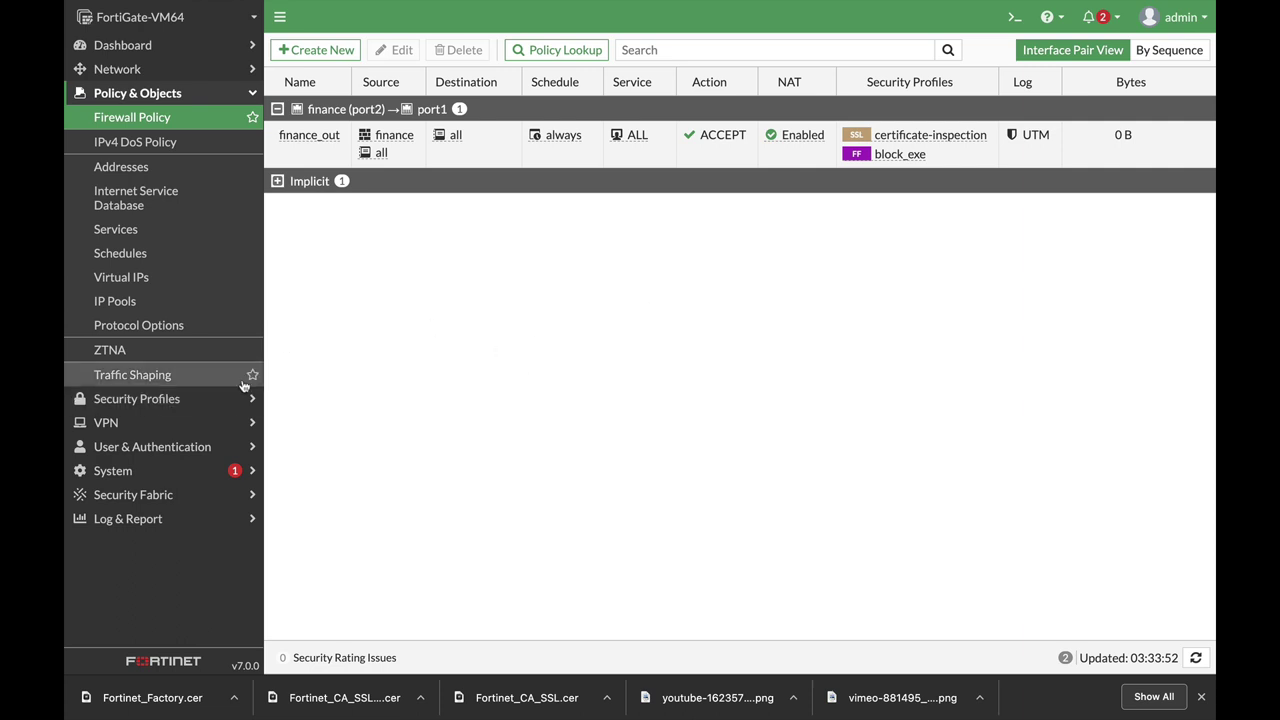
Add a default static route via gateway 192.168.1.1 on port1 and save it.
click(160, 70)
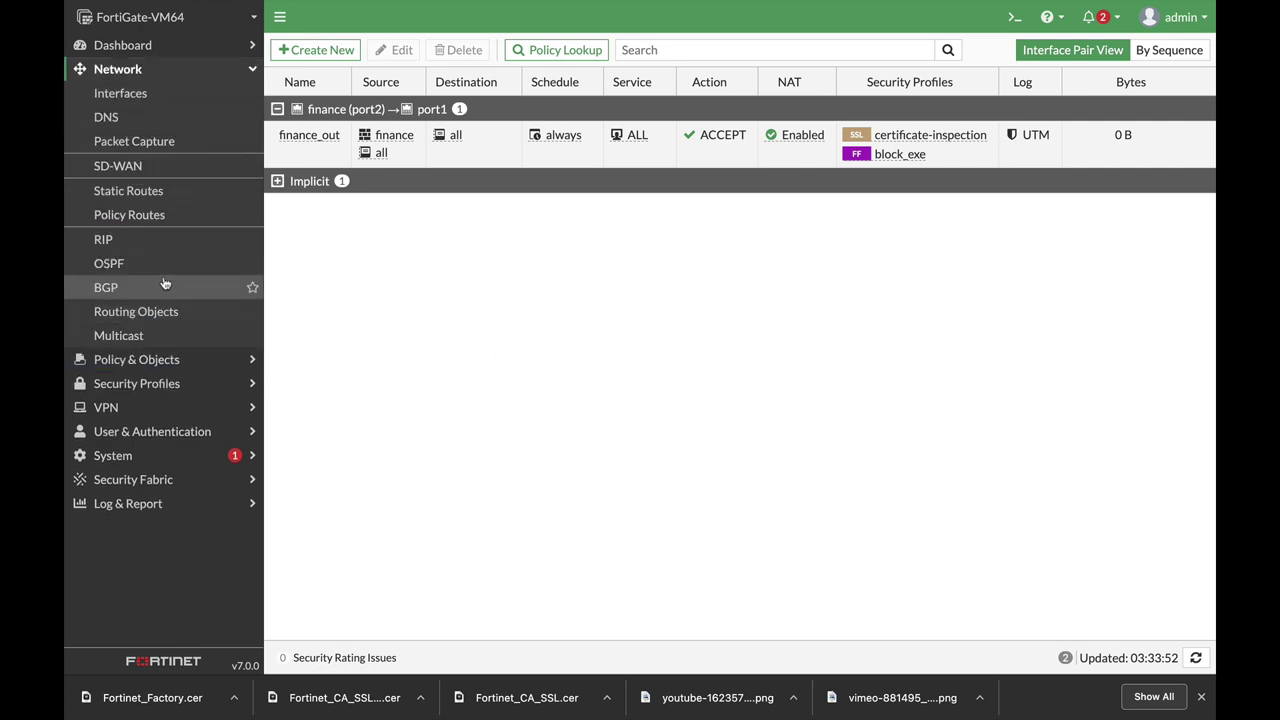
click(165, 200)
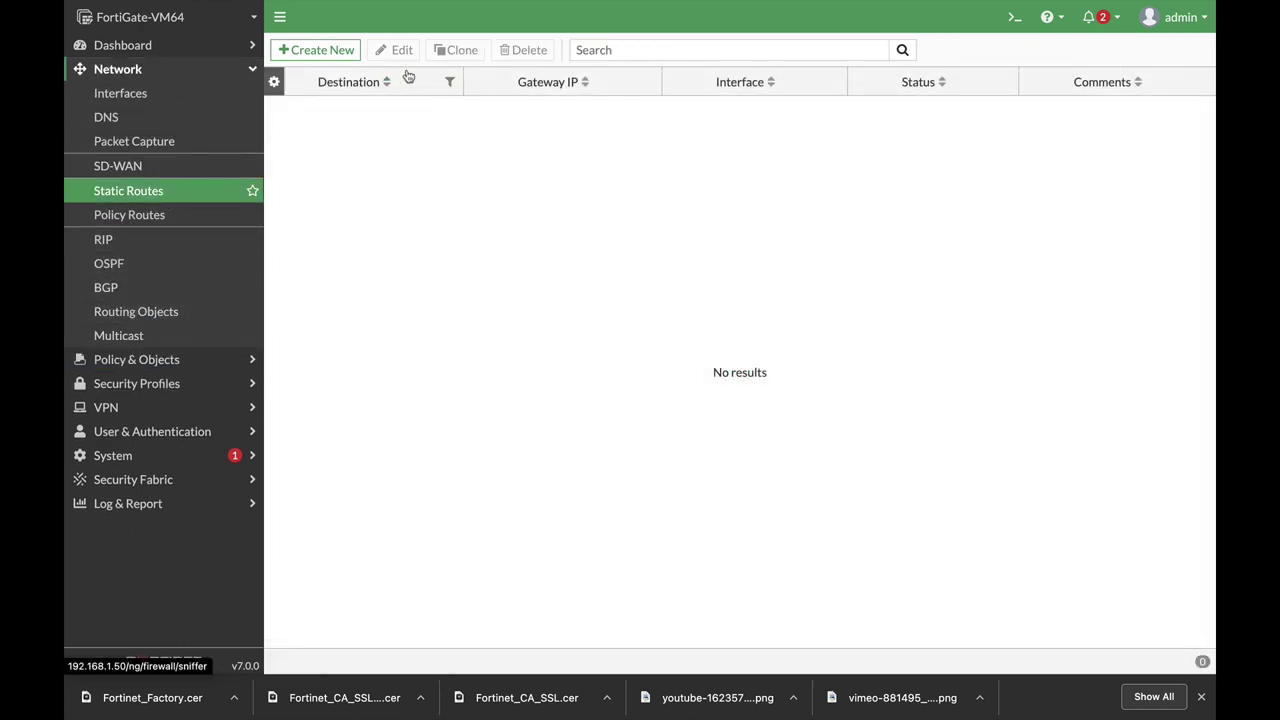
click(318, 52)
click(508, 132)
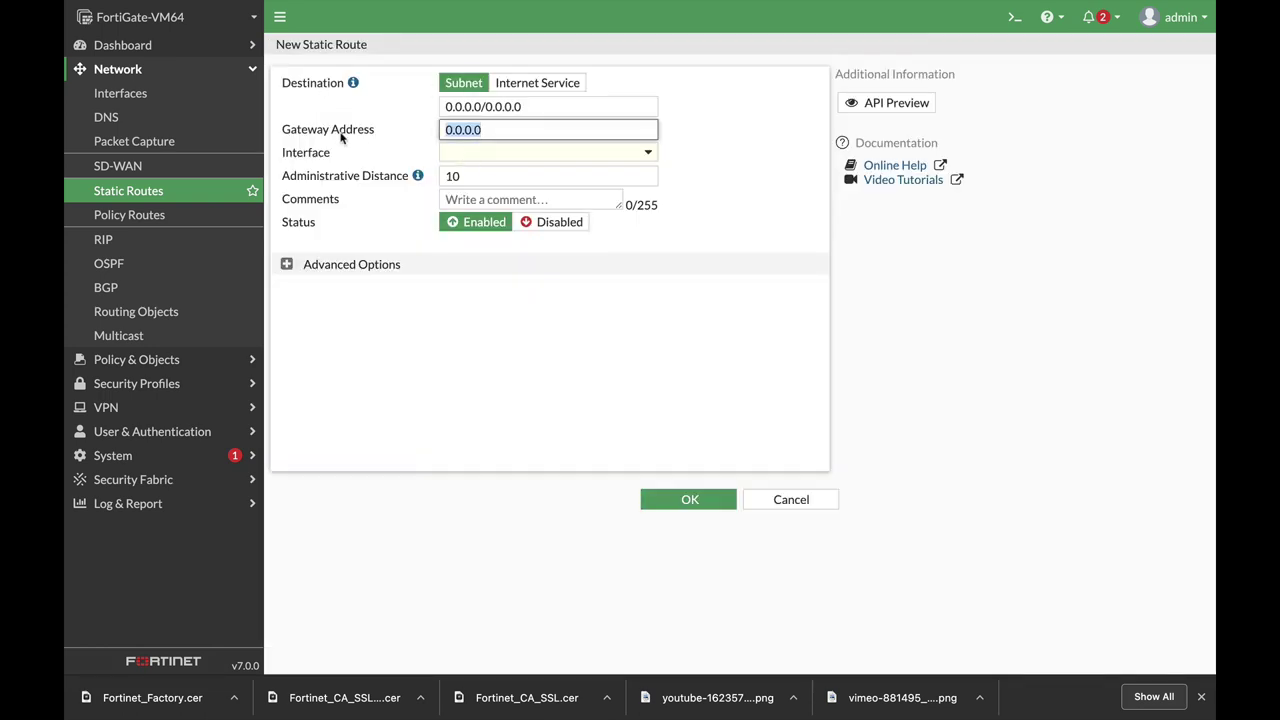
text(192.168.1.1)
click(487, 155)
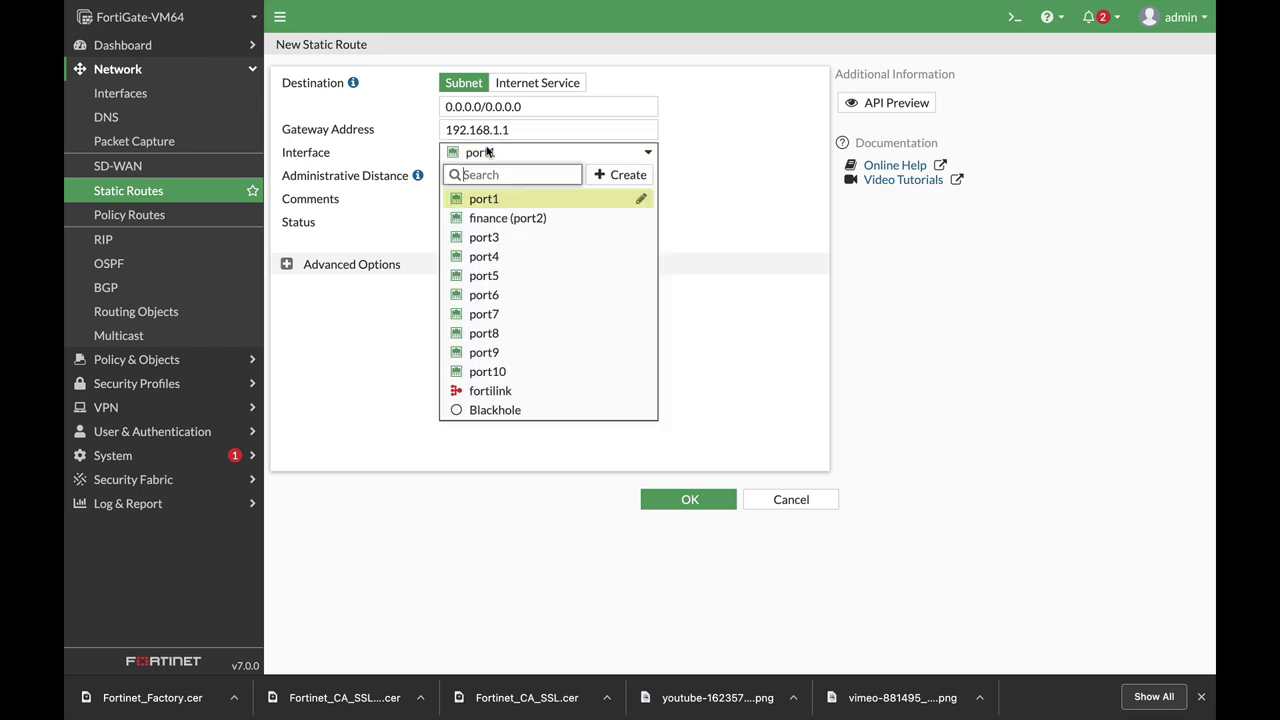
click(498, 204)
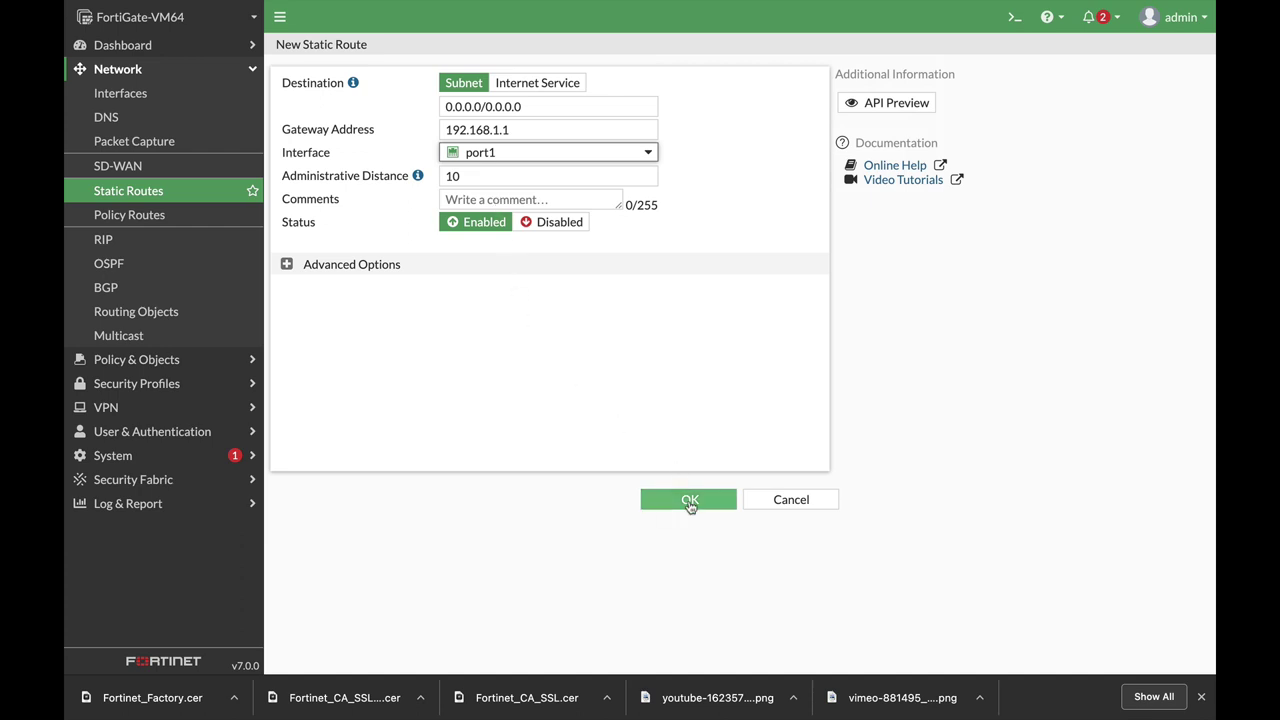
click(688, 499)
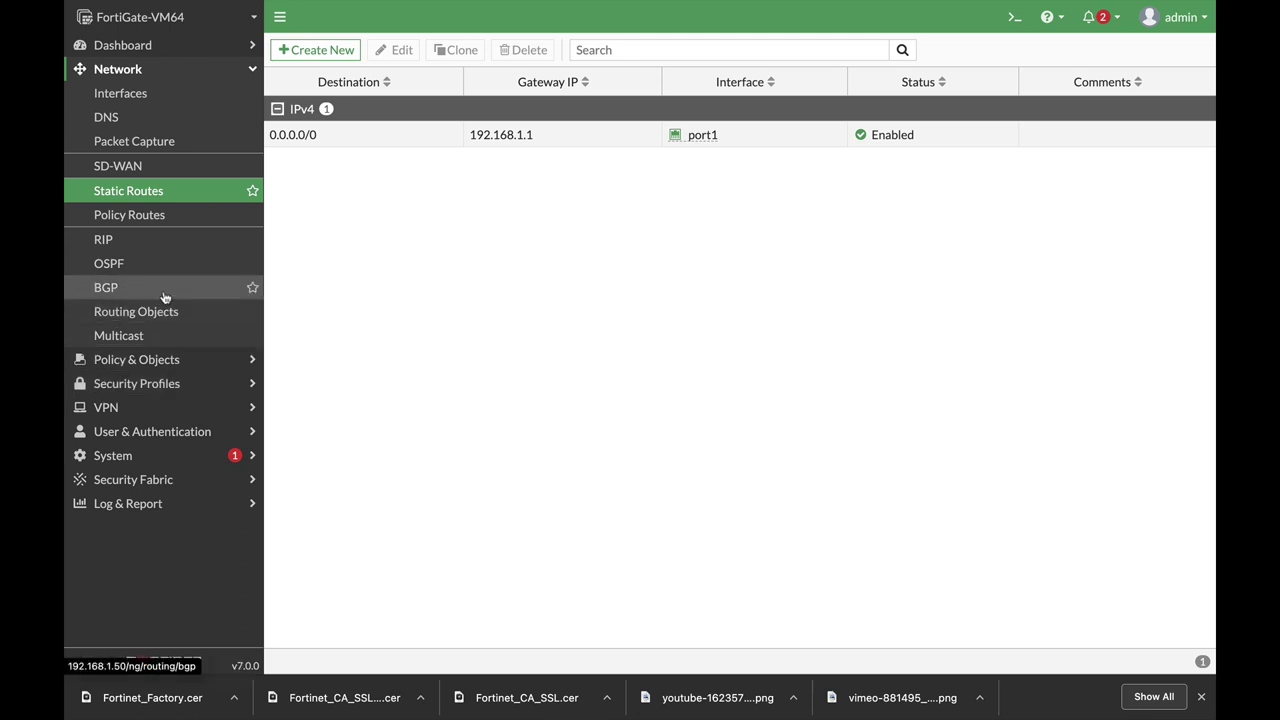
Select port3 in the interface list and open it for editing.
click(139, 100)
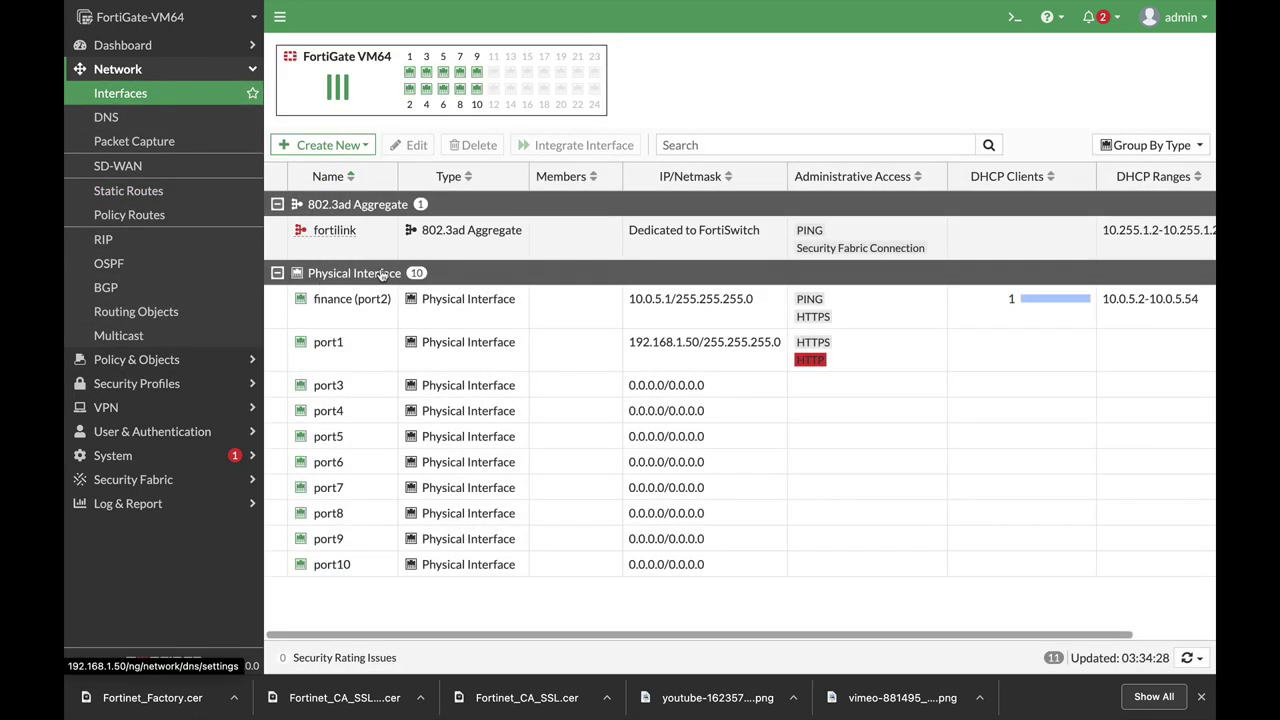
click(323, 352)
click(360, 390)
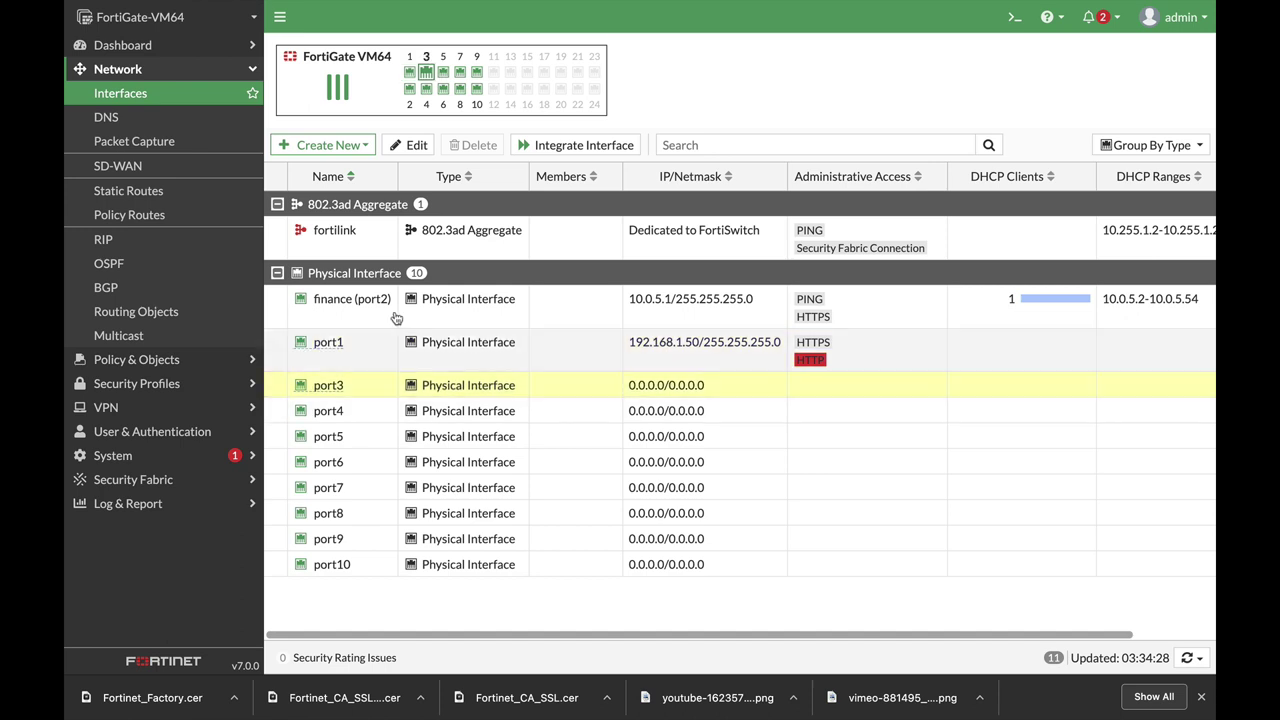
click(410, 145)
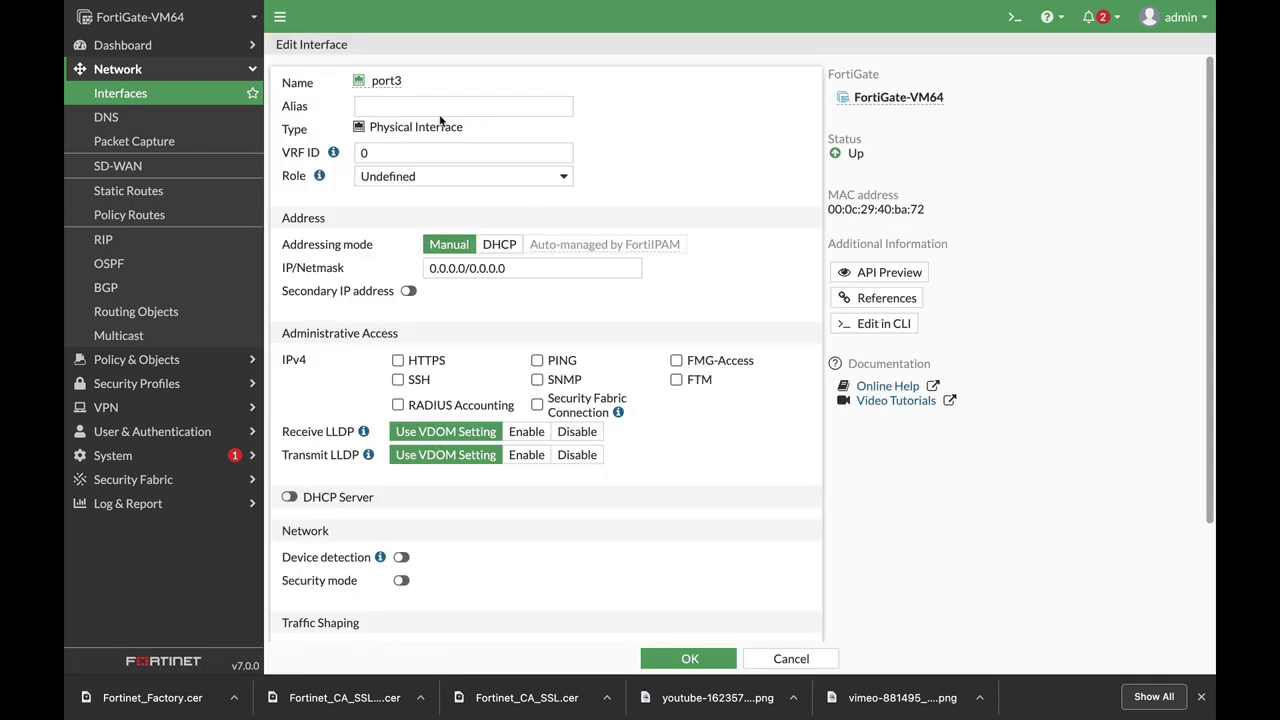
Give port3 alias DMZ, role DMZ, address 10.0.6.1/24 and PING access, then save.
click(404, 106)
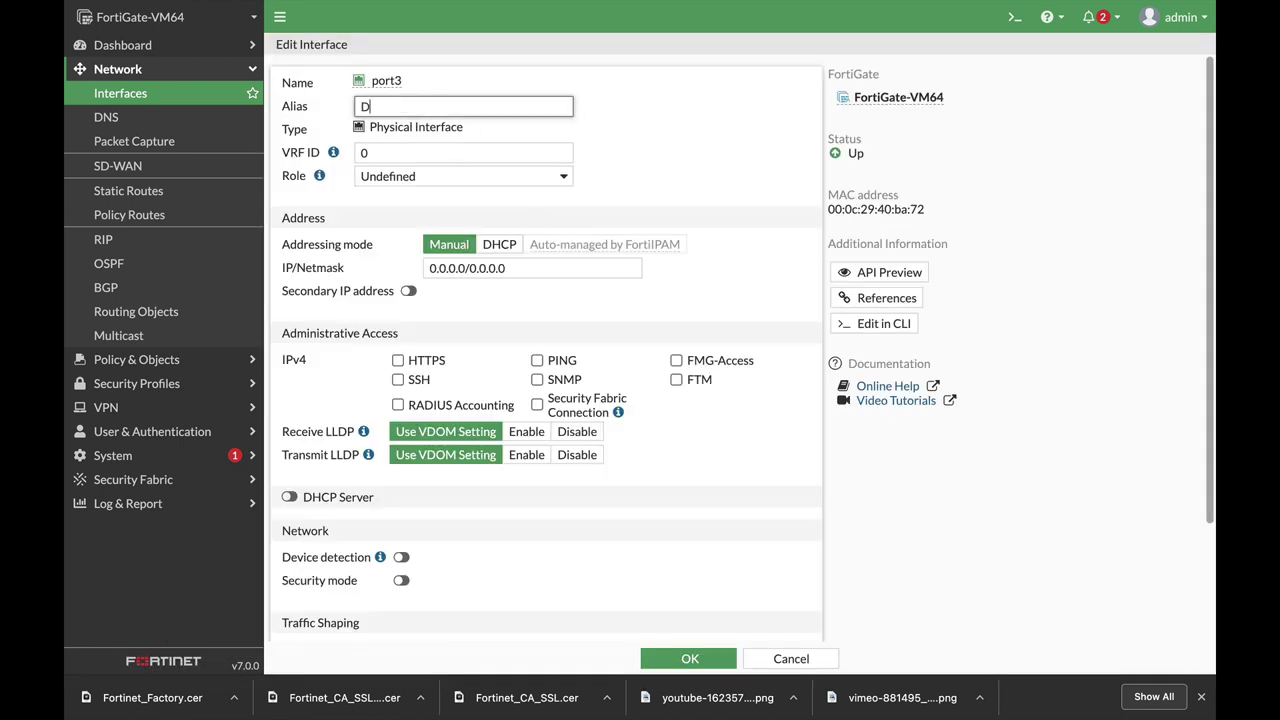
click(480, 172)
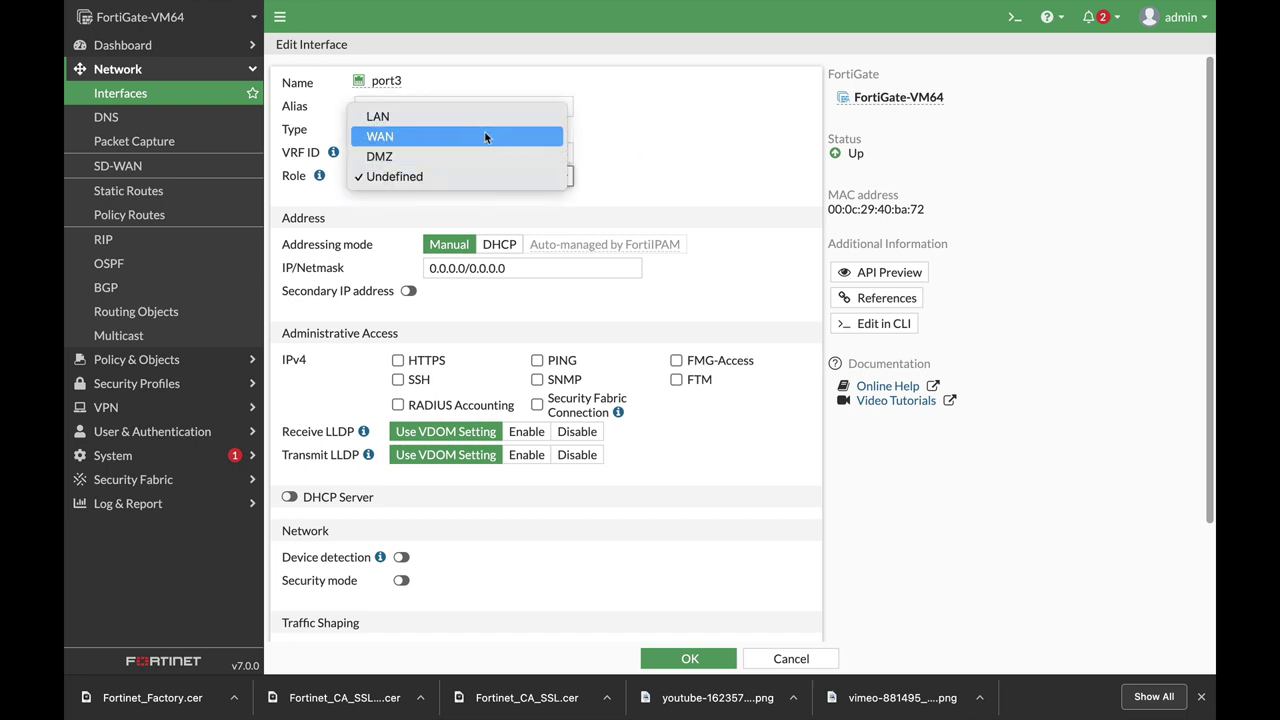
click(477, 158)
click(617, 268)
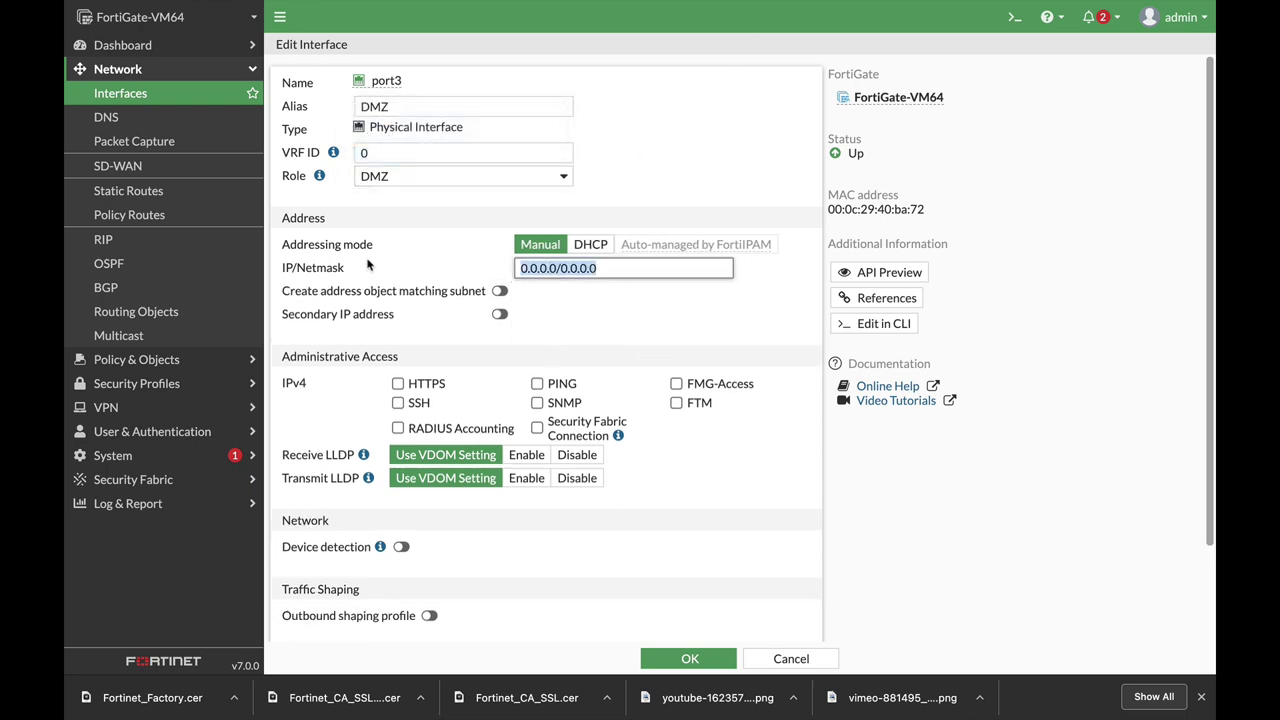
text(10.0)
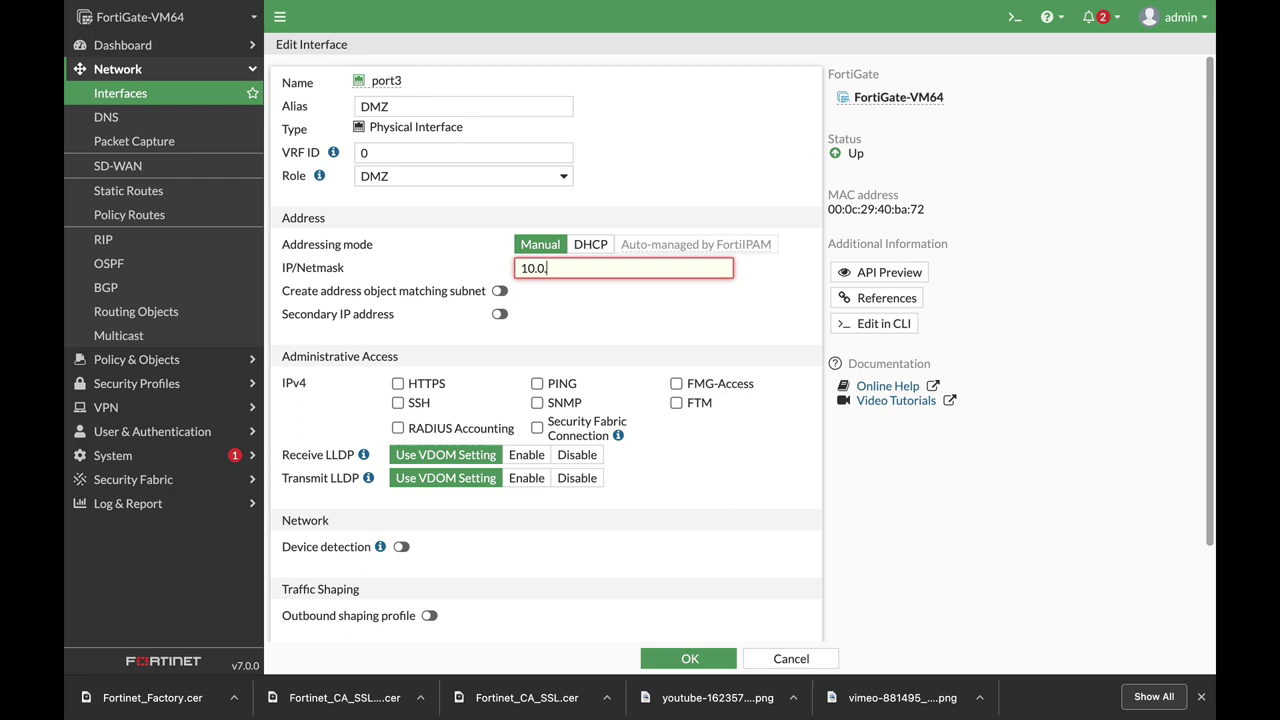
text(.6.1/24)
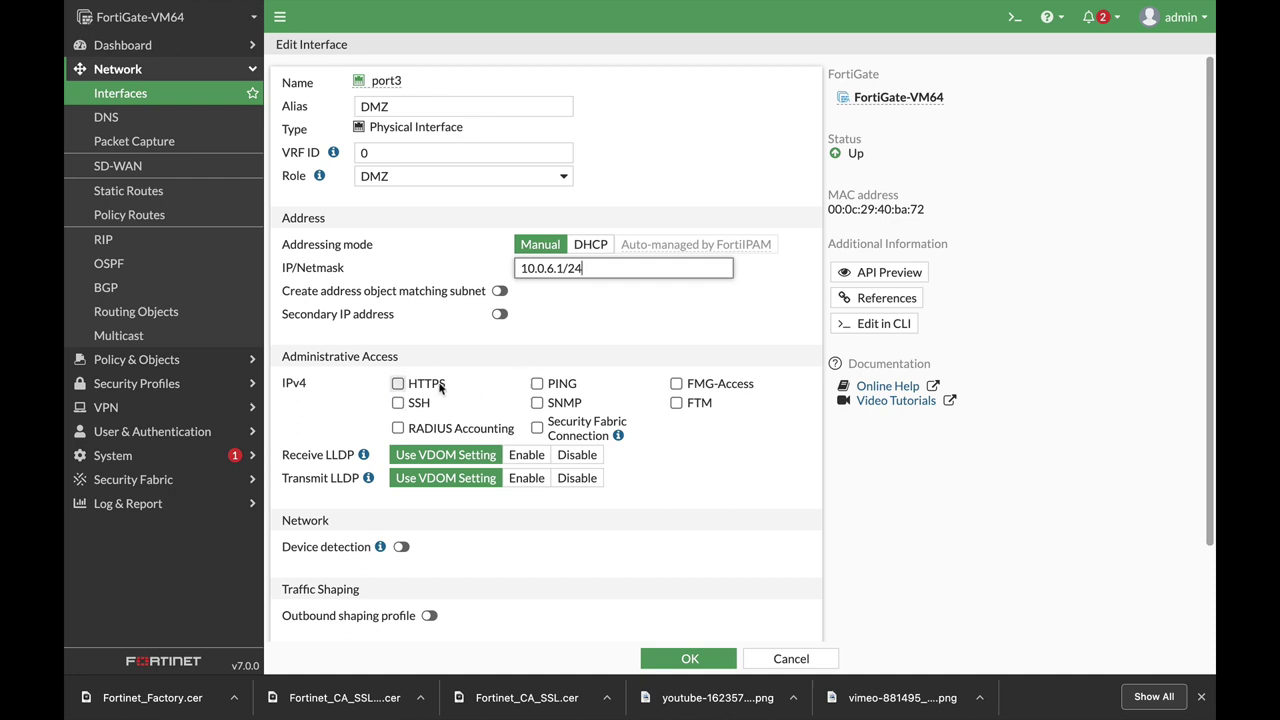
click(537, 384)
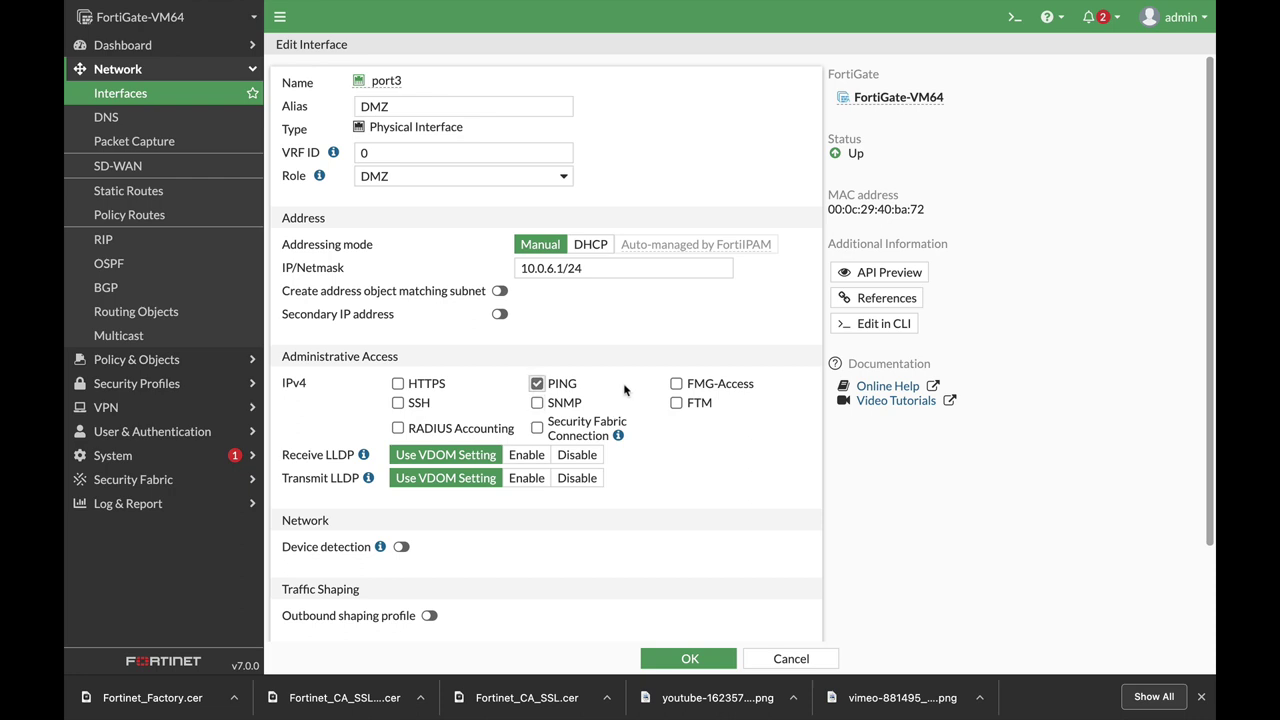
click(688, 658)
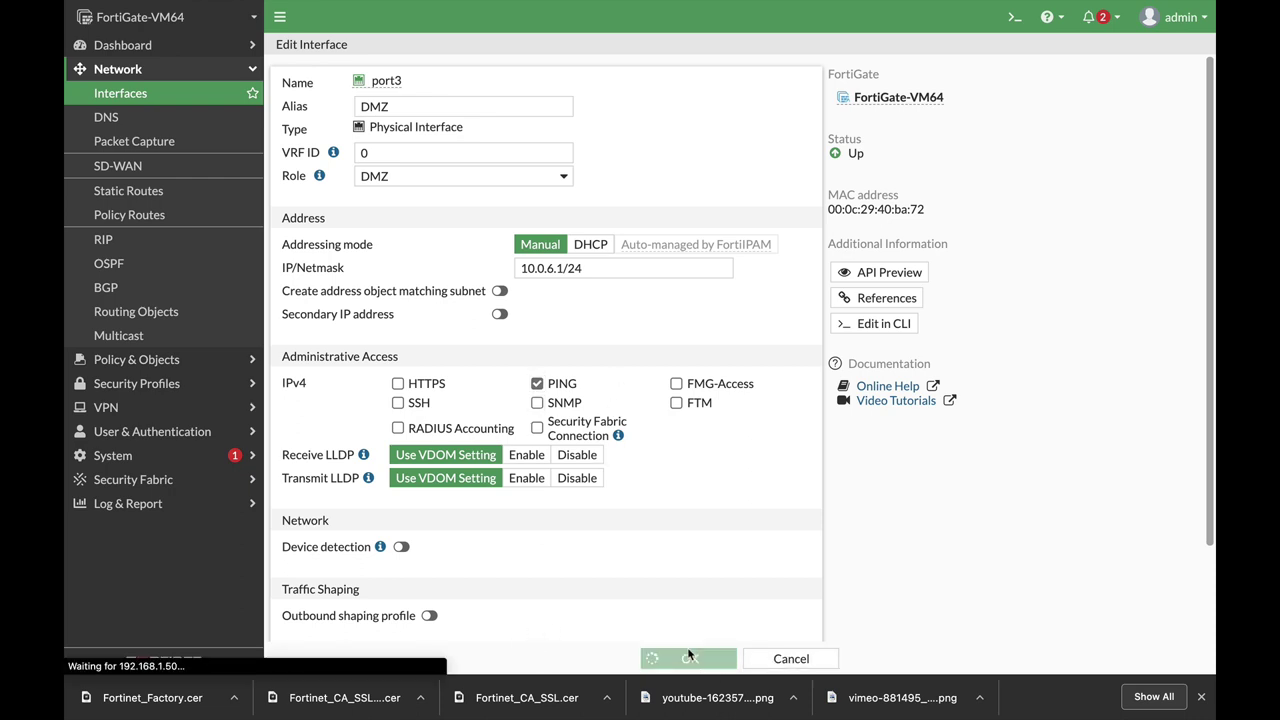
click(165, 359)
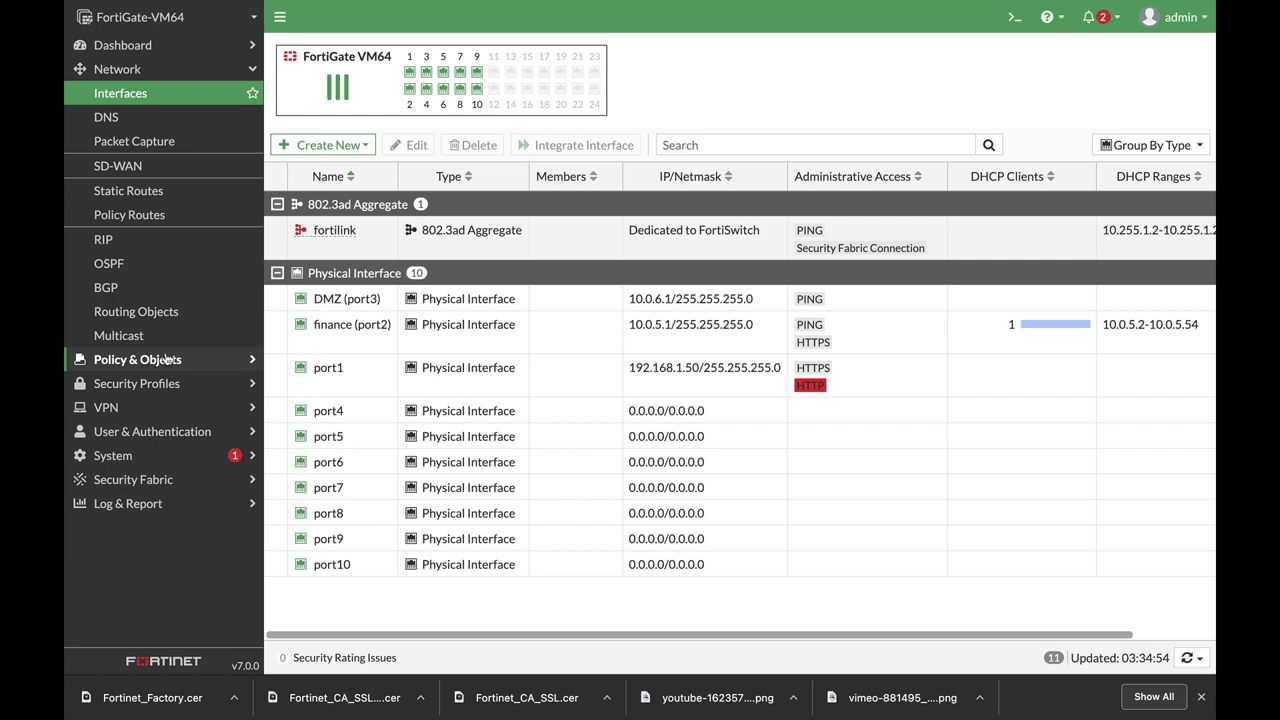
Add a single virtual IP 'server' with external IP 1.1.1.1 and mapped IP 10.0.6.7.
click(166, 277)
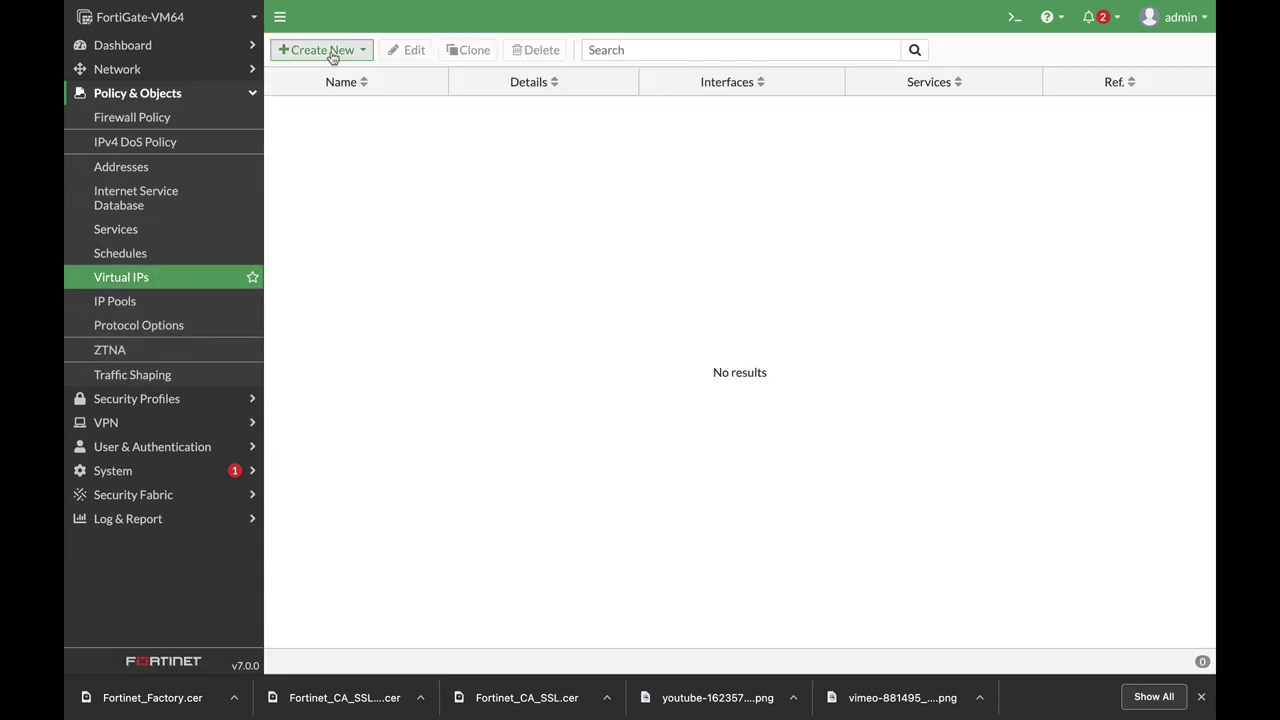
click(325, 50)
click(336, 73)
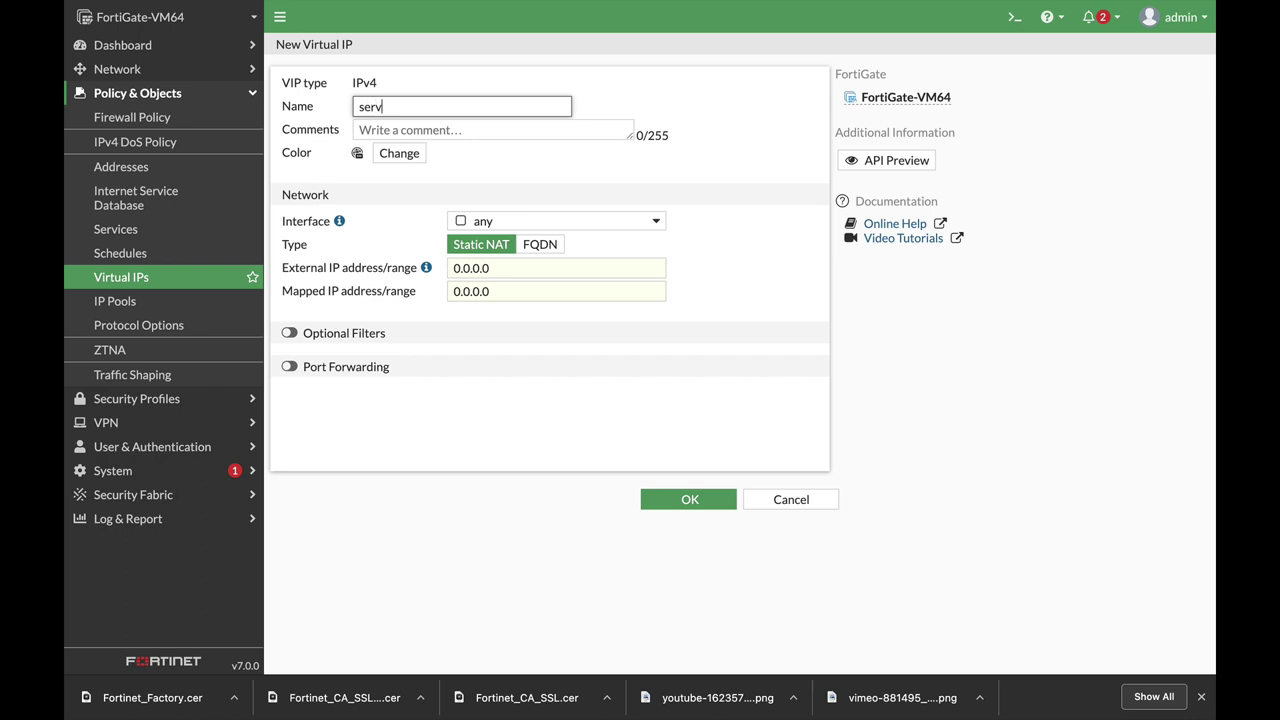
click(527, 270)
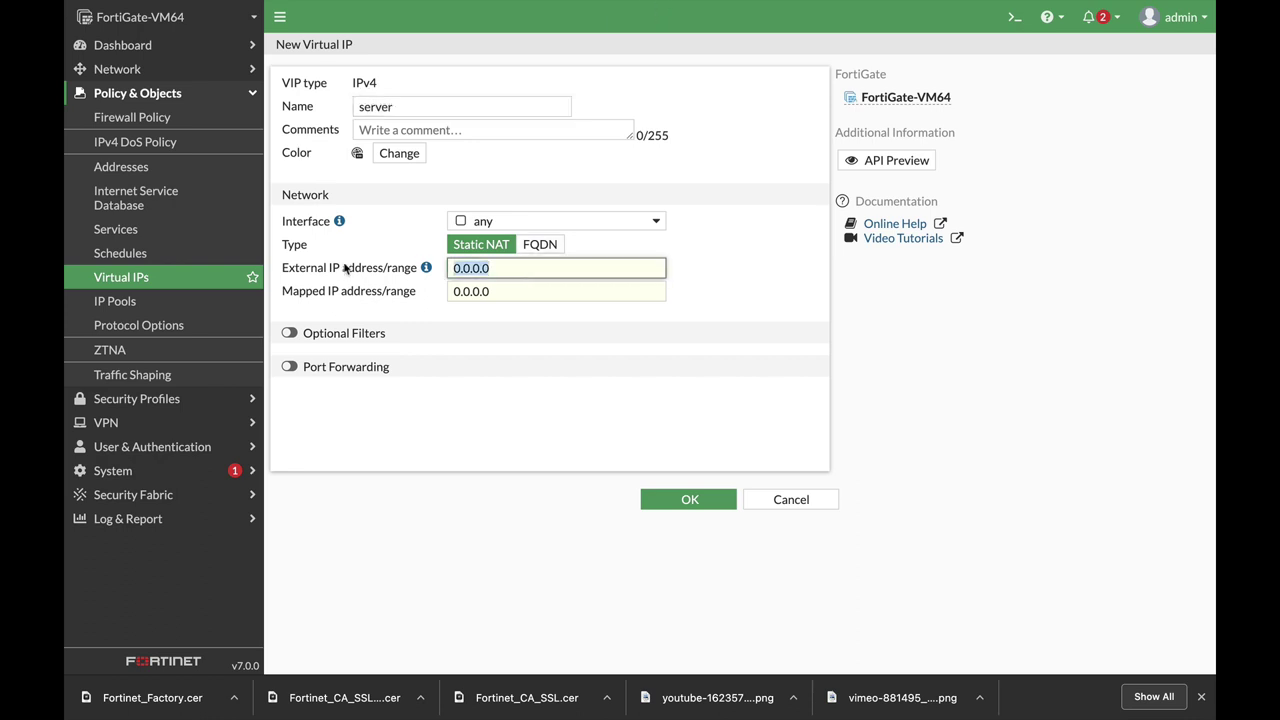
text(1.1.1.)
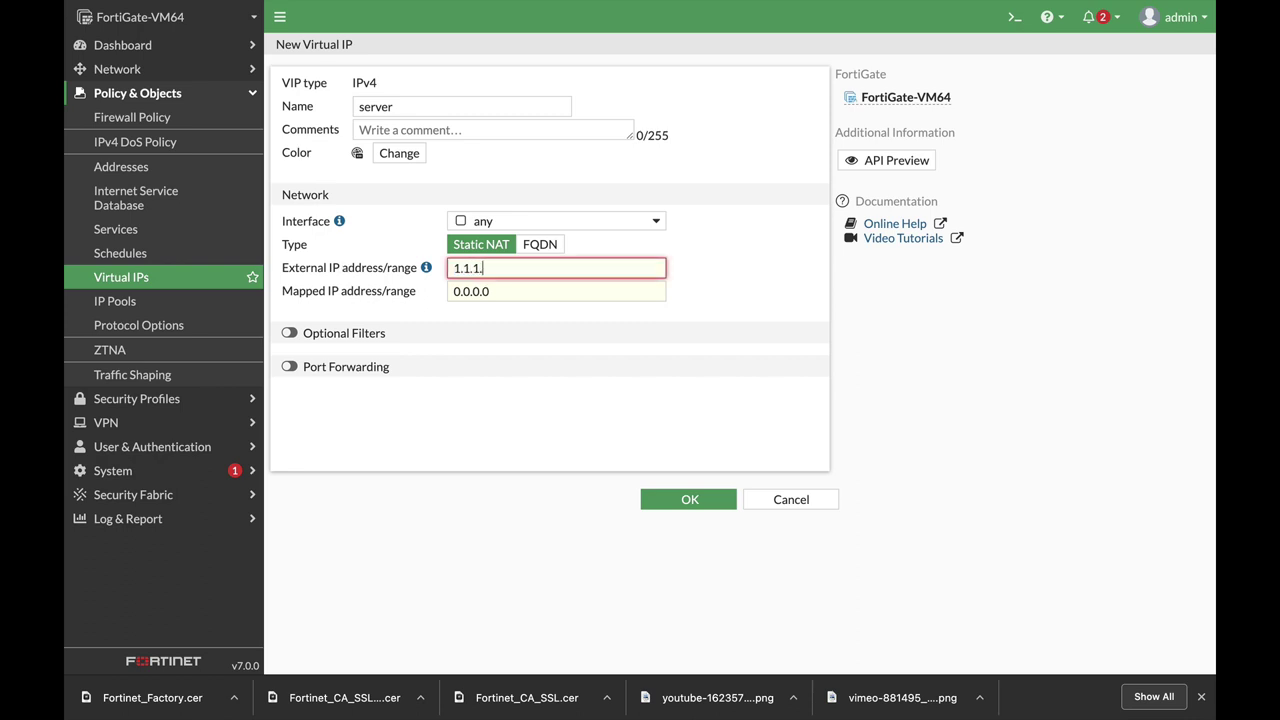
text(1)
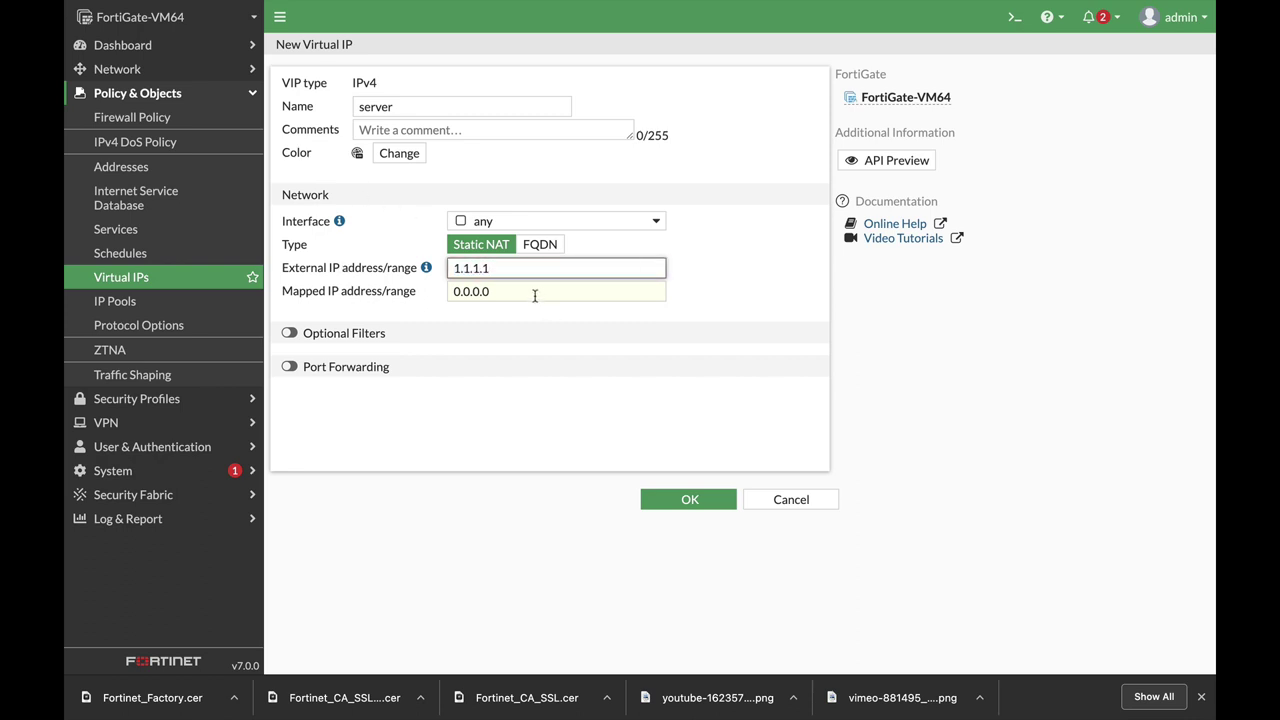
click(535, 291)
text(1)
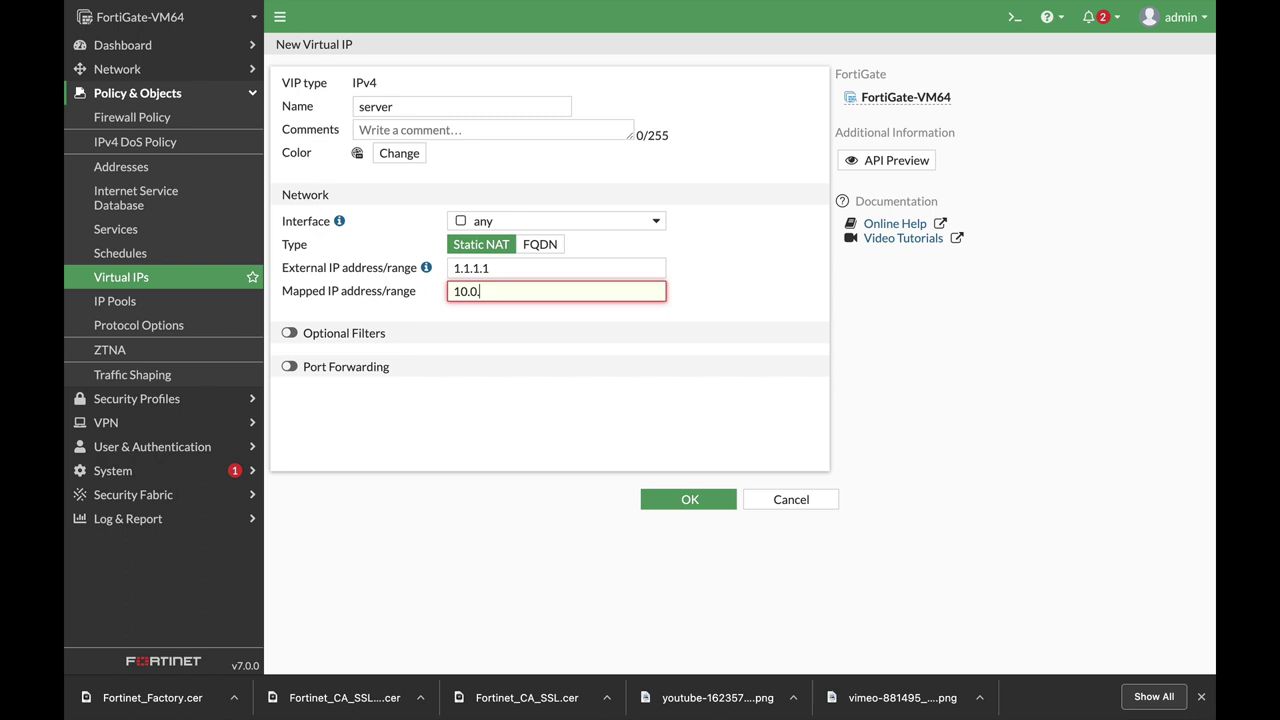
text(0.0.6.7)
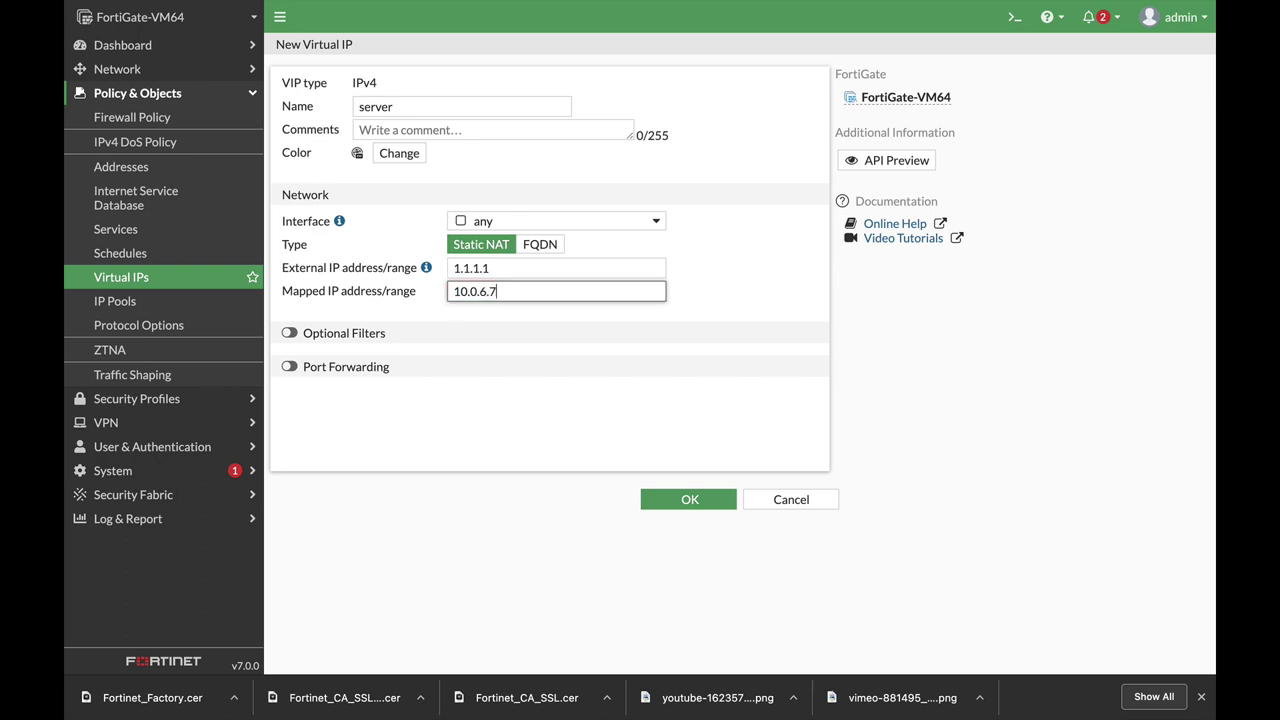
click(697, 496)
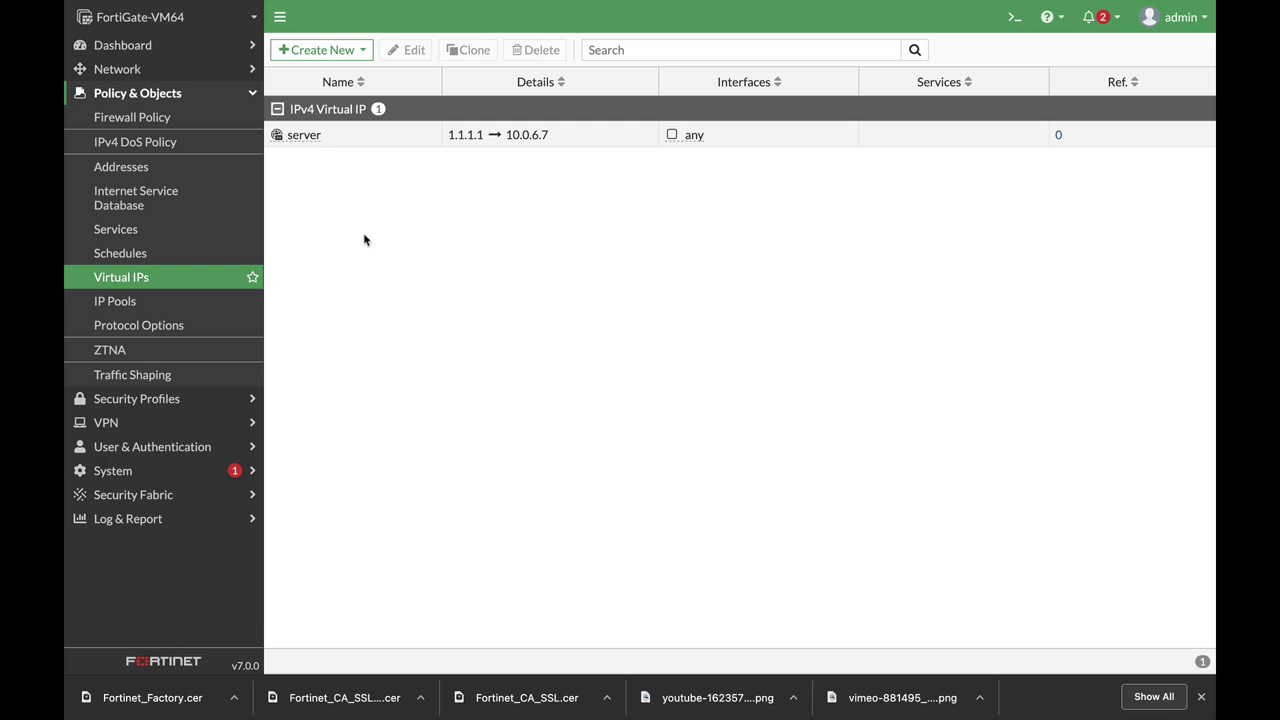
Start the Server_in policy for the server VIP, incoming port1, outgoing DMZ (port3).
right_click(323, 144)
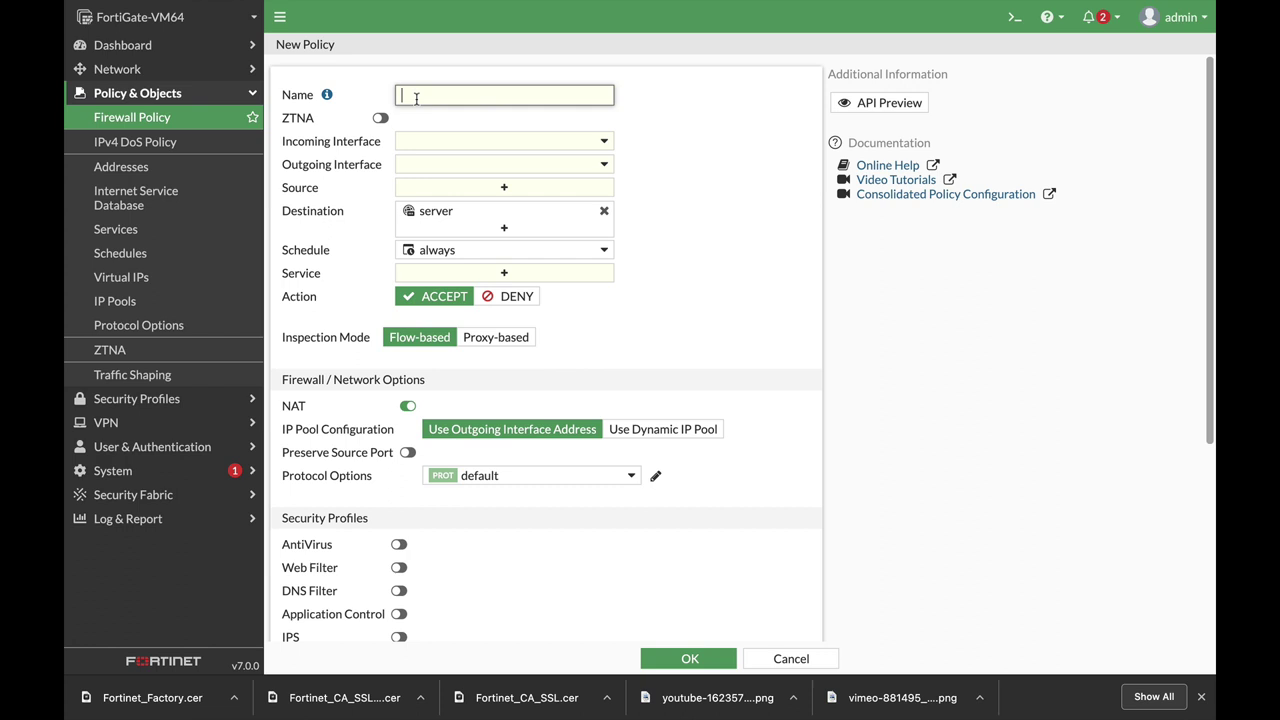
text(Server_in)
click(569, 142)
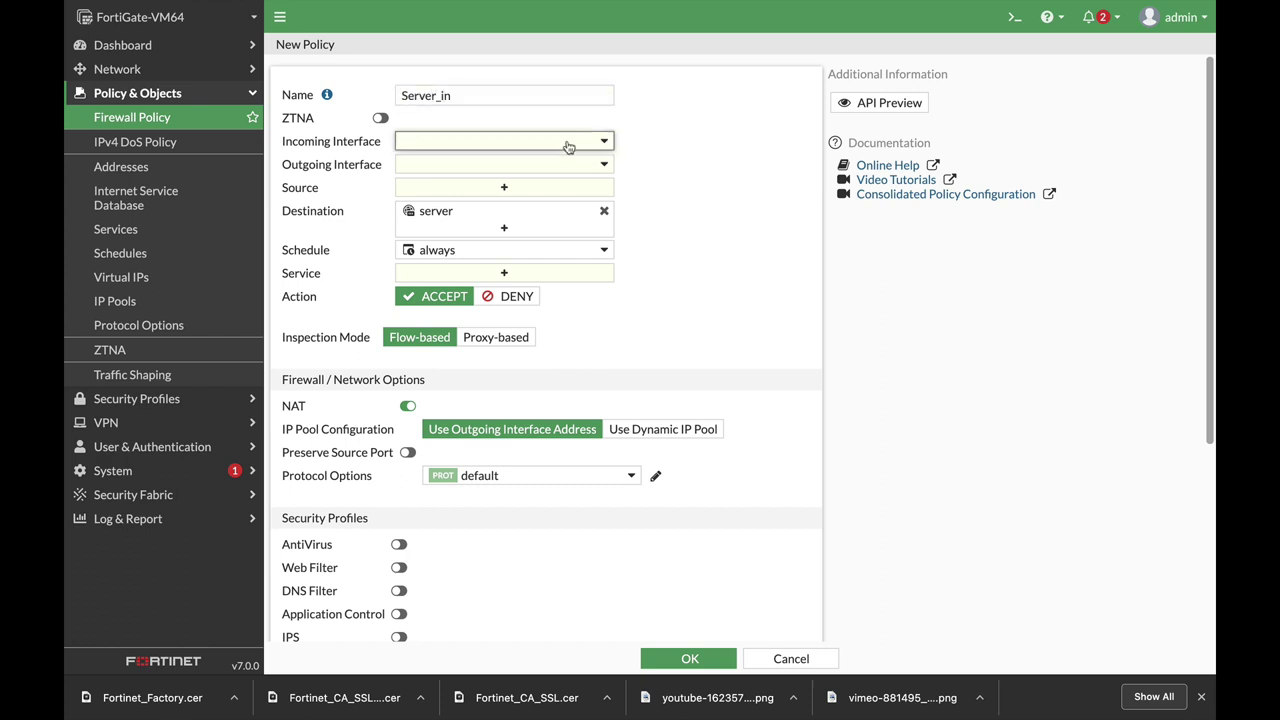
click(490, 190)
click(468, 166)
click(463, 249)
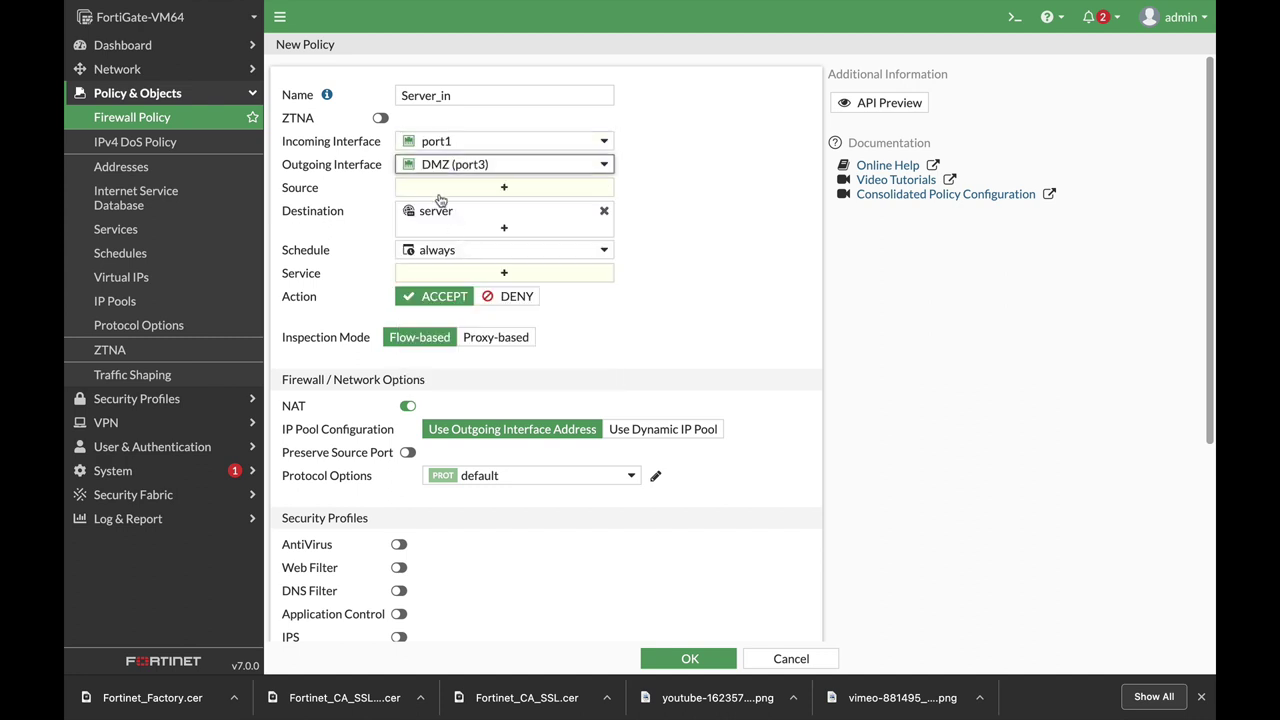
Set source to all, services HTTP and HTTPS, disable NAT, and save the policy.
click(495, 188)
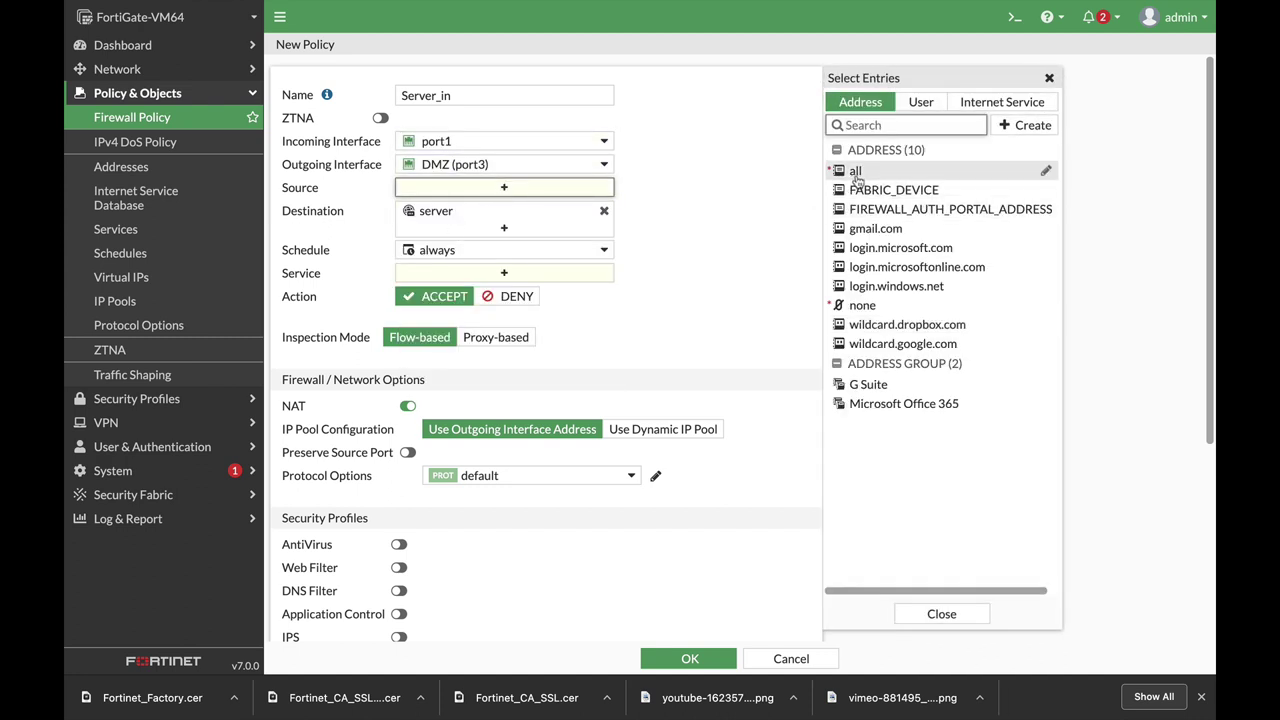
click(855, 171)
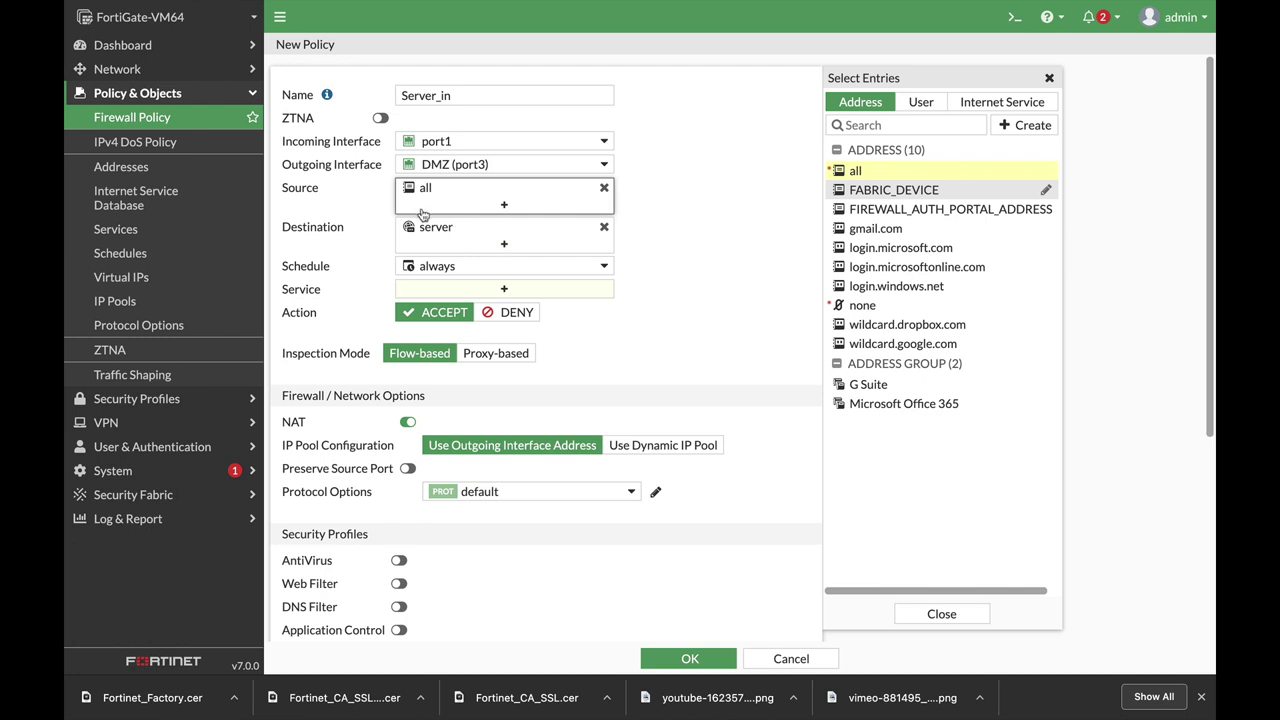
click(527, 290)
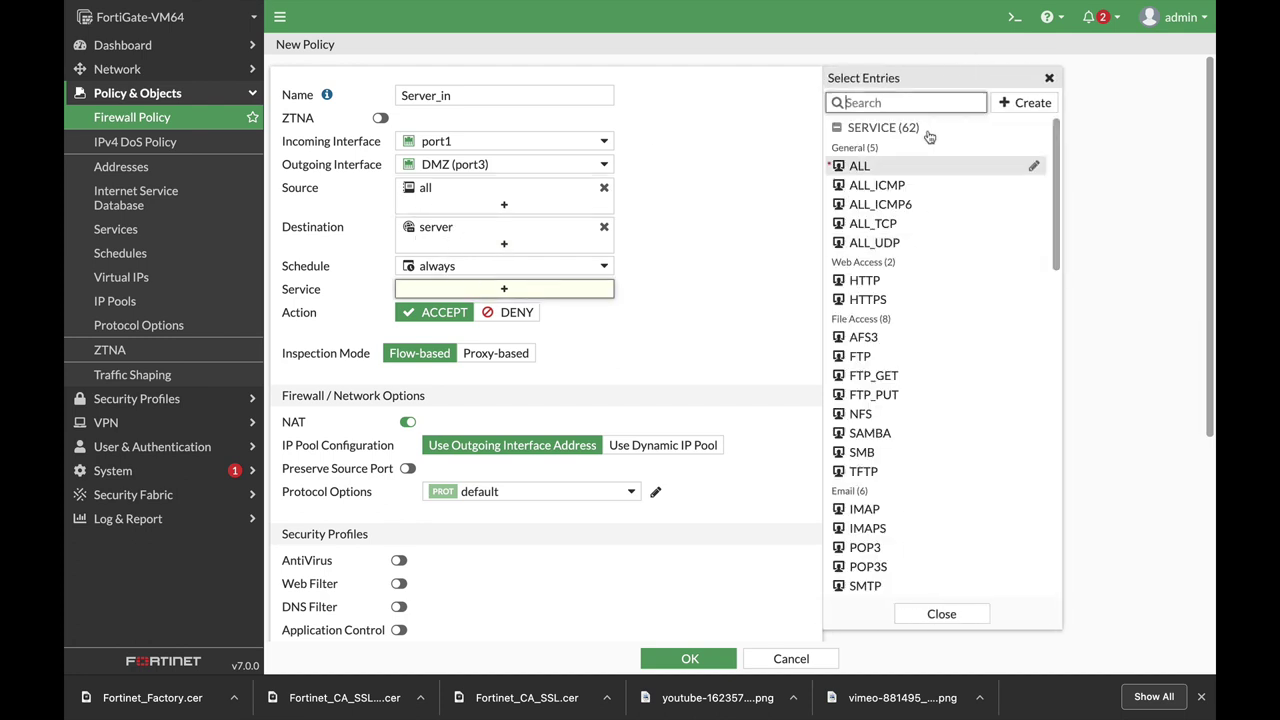
text(http)
key(Return)
click(885, 170)
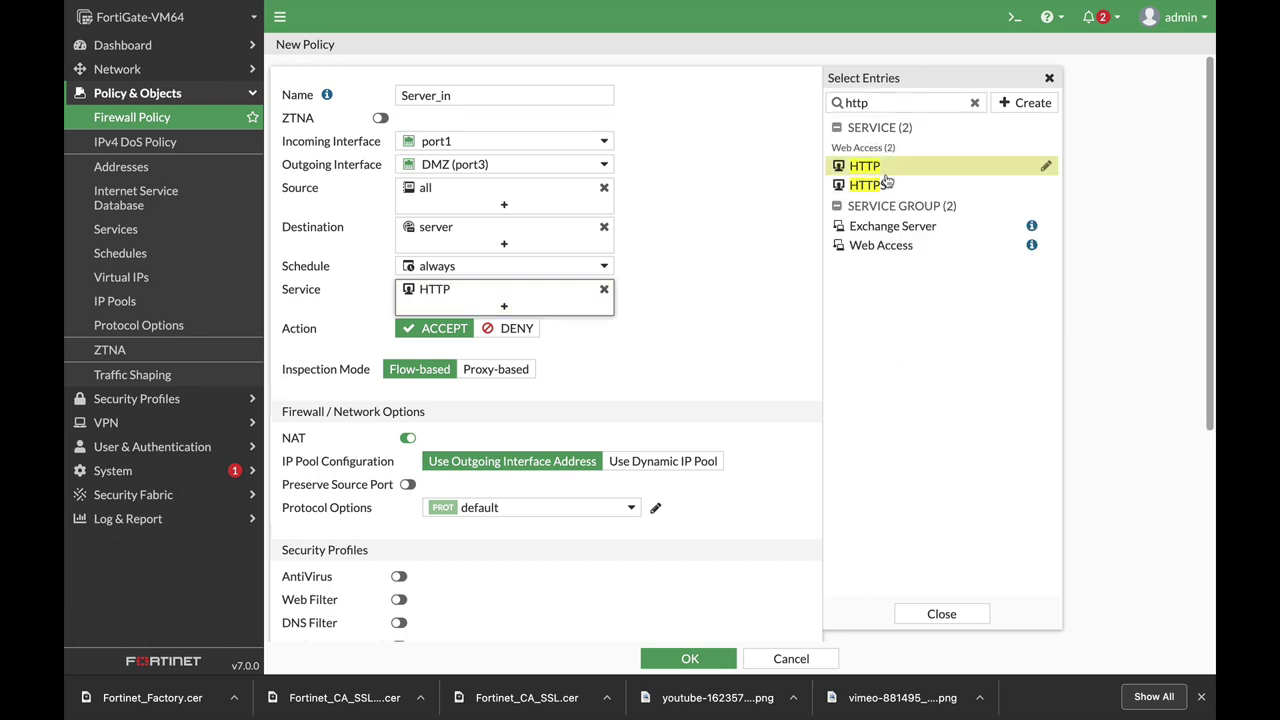
click(868, 185)
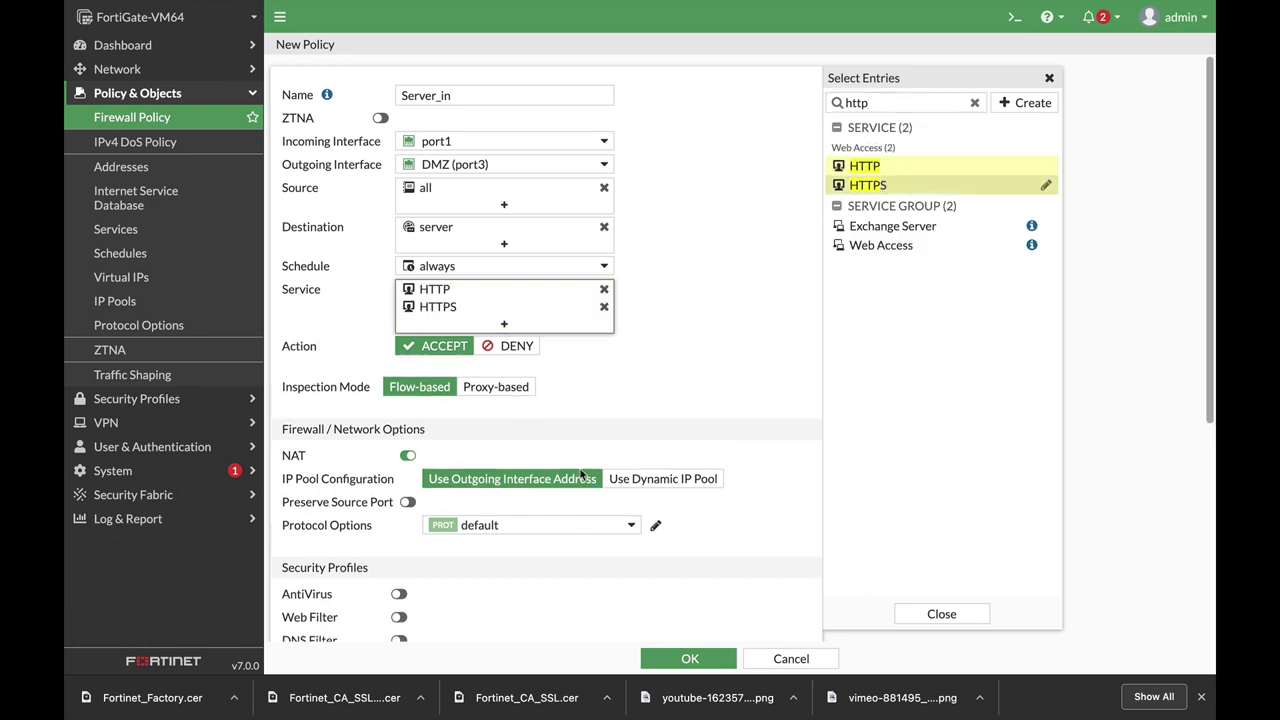
scroll(697, 412, down, 5)
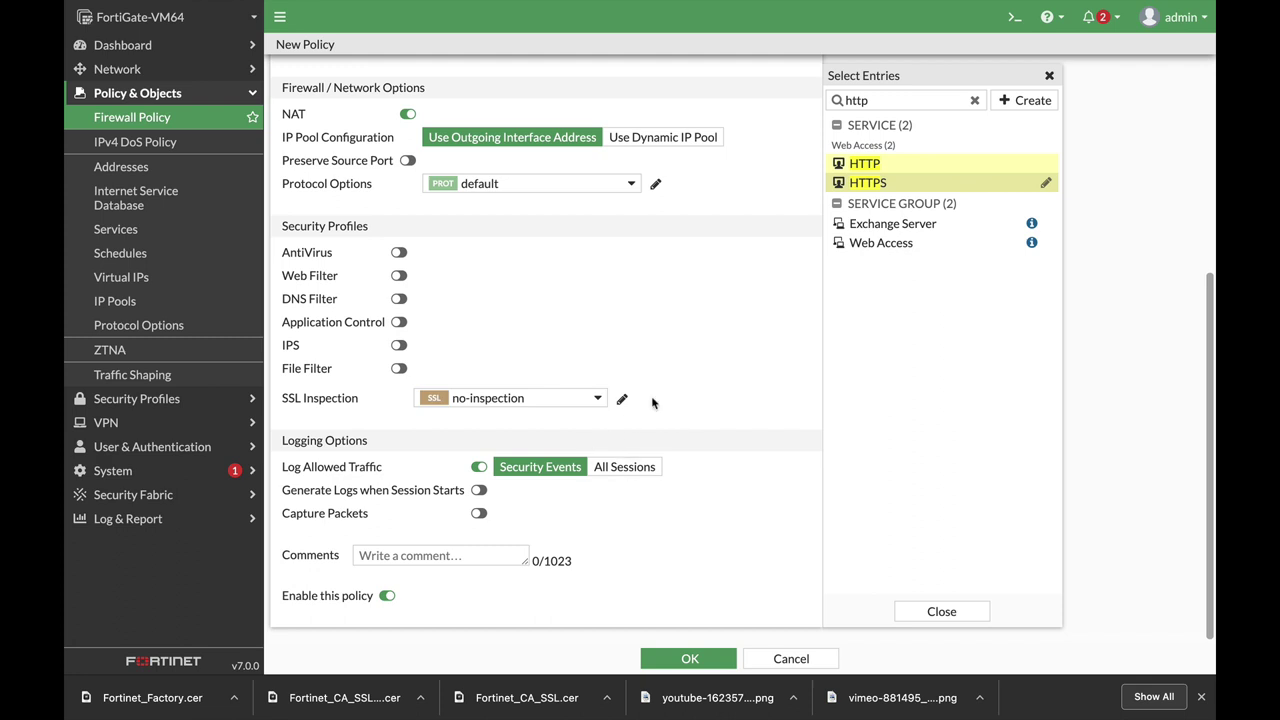
click(408, 114)
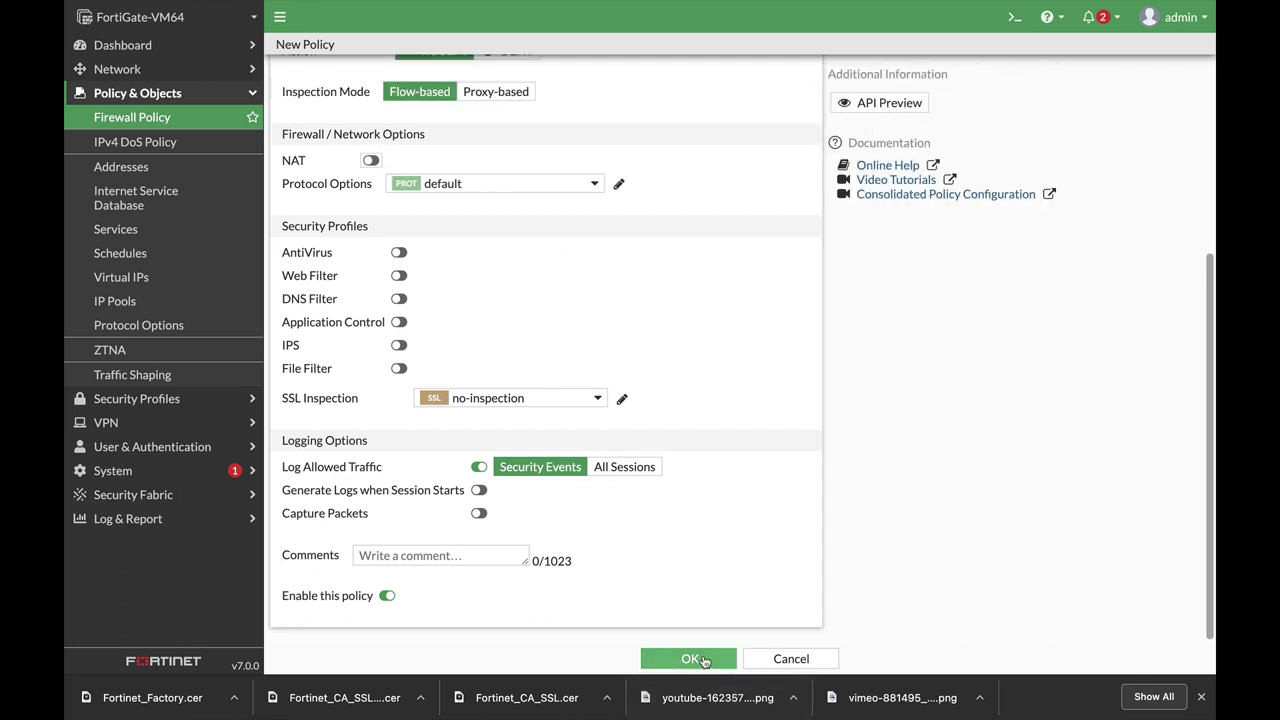
click(701, 658)
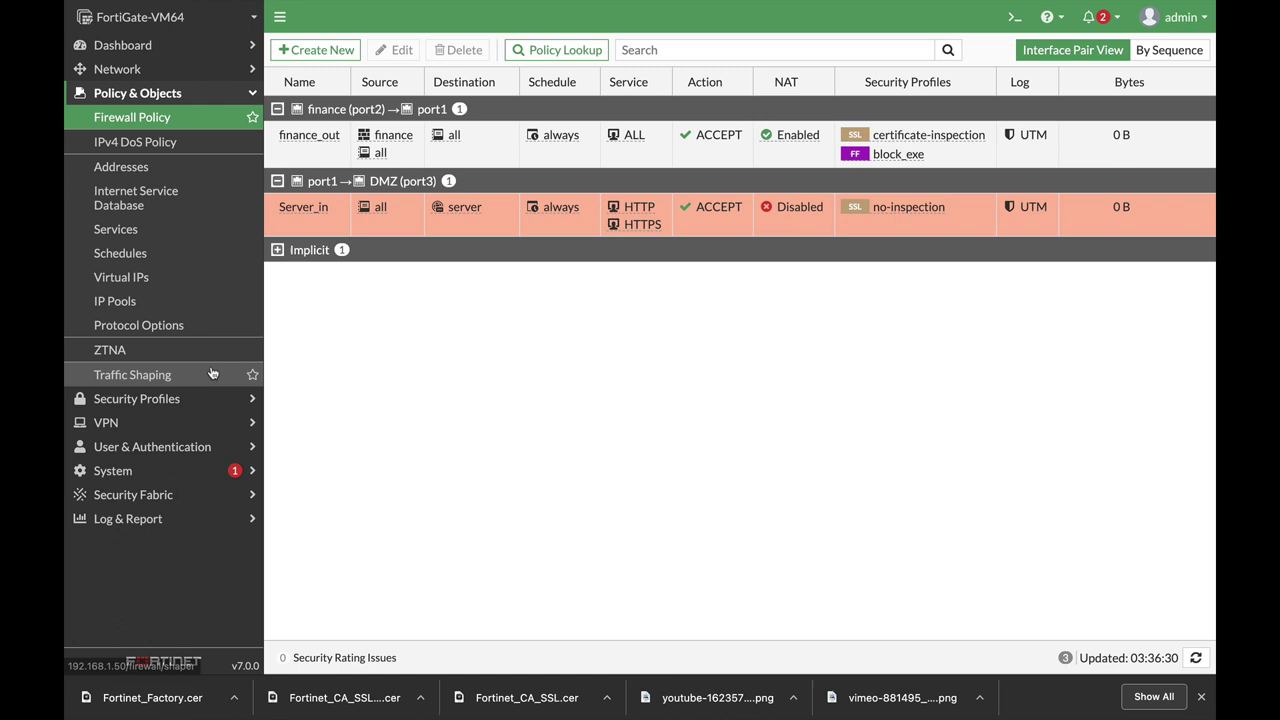
Create a new video filter profile named block_forti_tip.
click(216, 409)
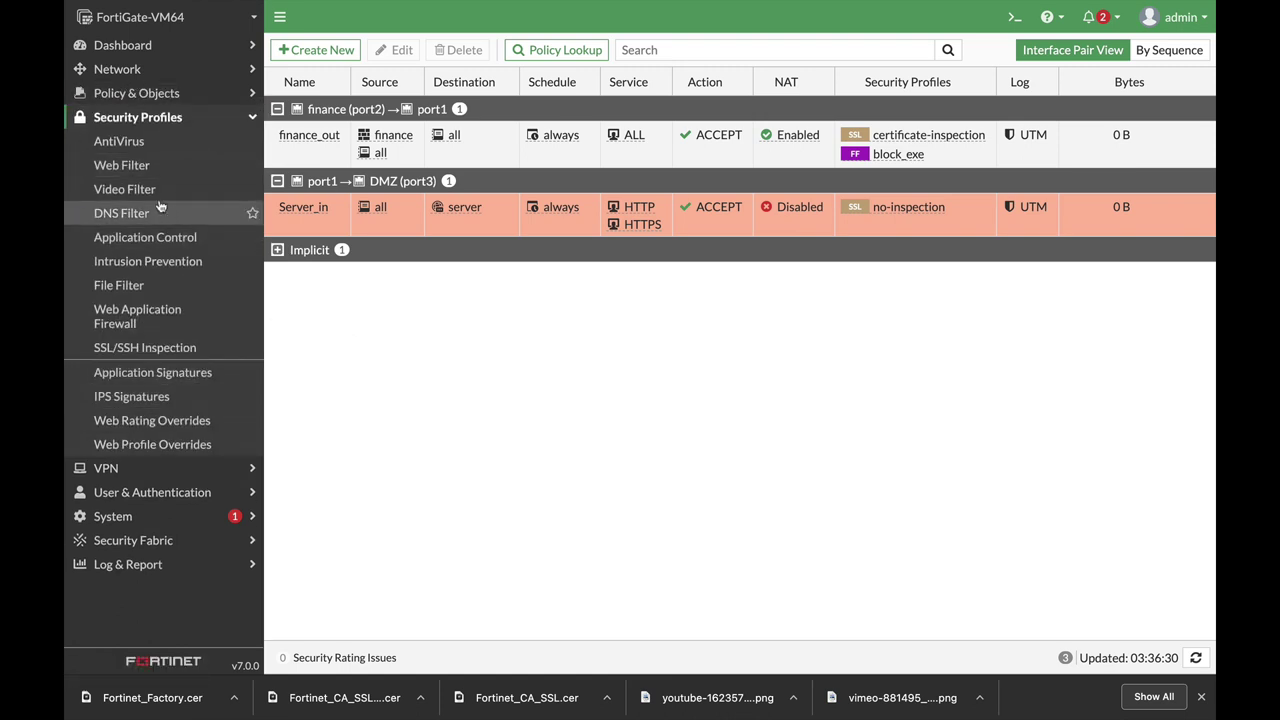
click(135, 190)
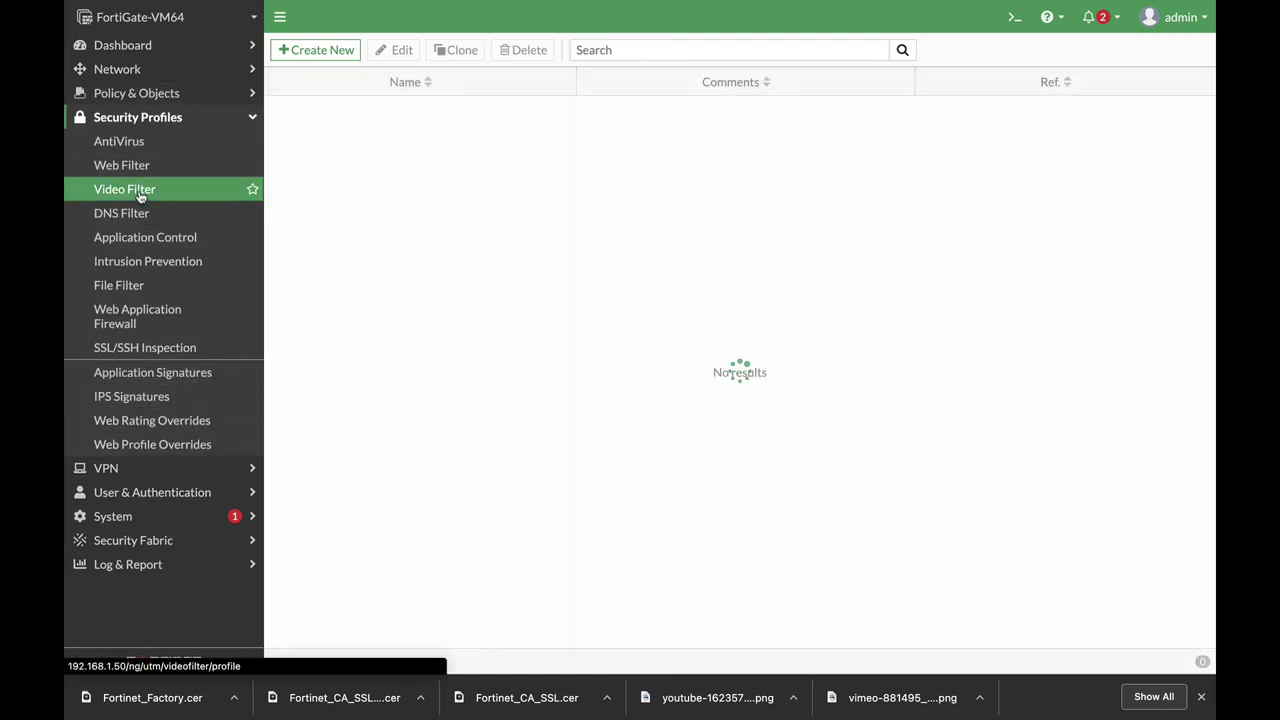
click(357, 50)
click(391, 79)
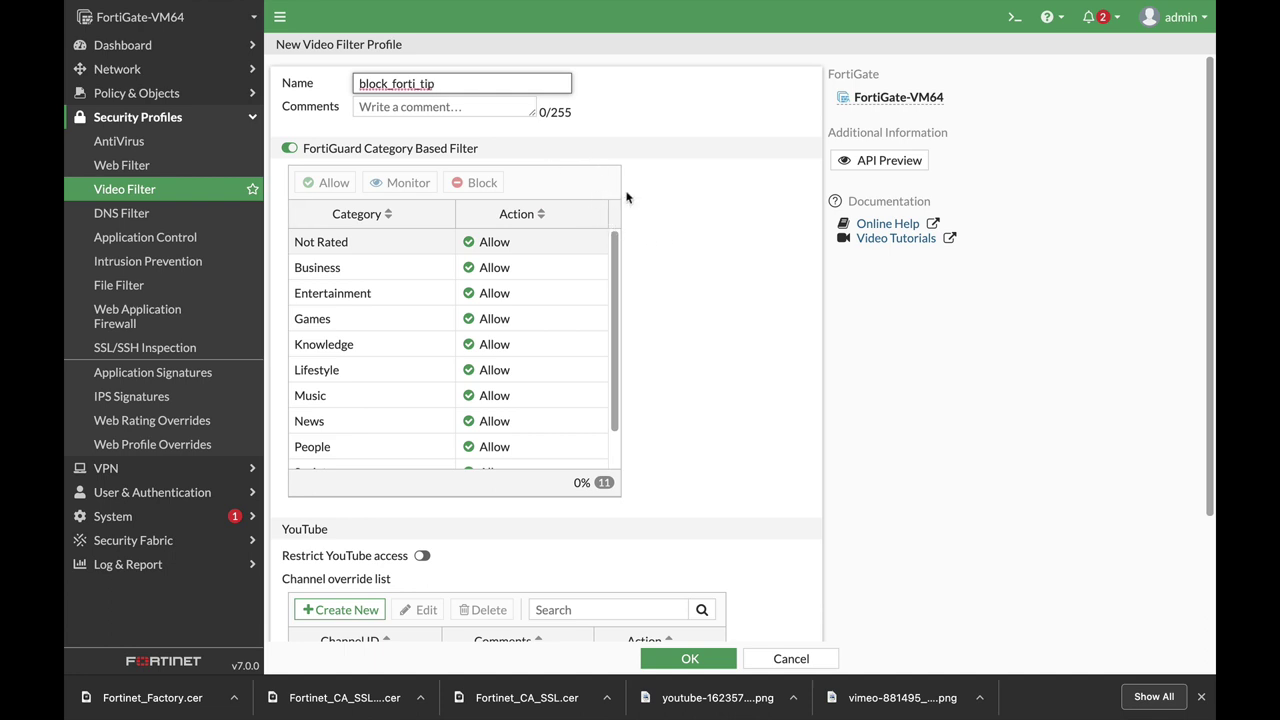
scroll(692, 342, down, 3)
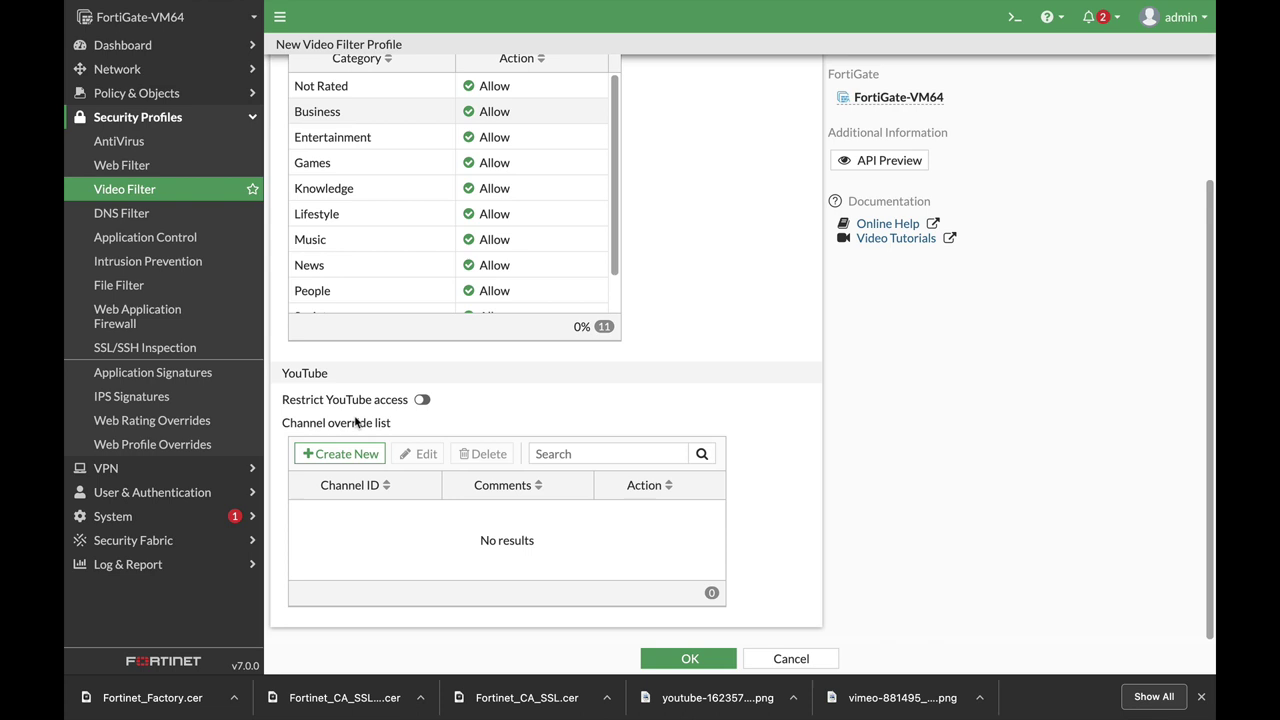
Add a YouTube channel override that blocks the pasted channel ID.
click(331, 453)
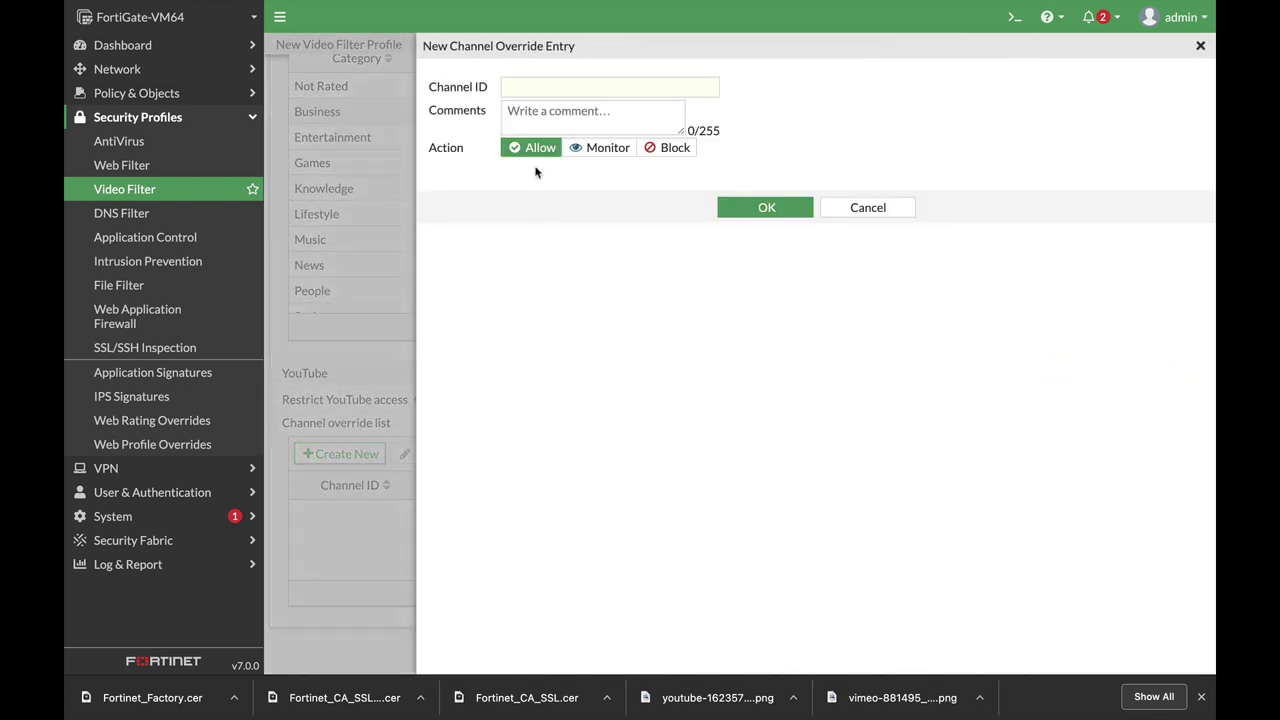
click(586, 85)
text(UCOmu7BBztYvhksFS-Z_k3rg)
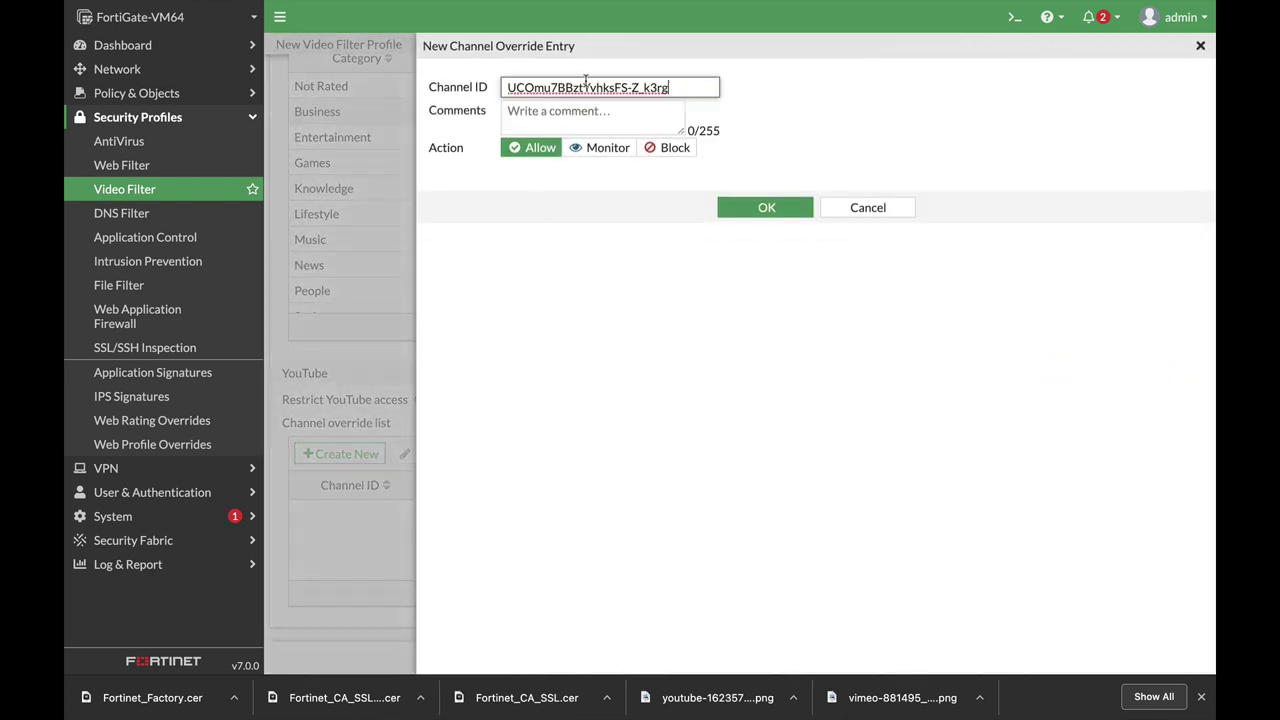
click(670, 150)
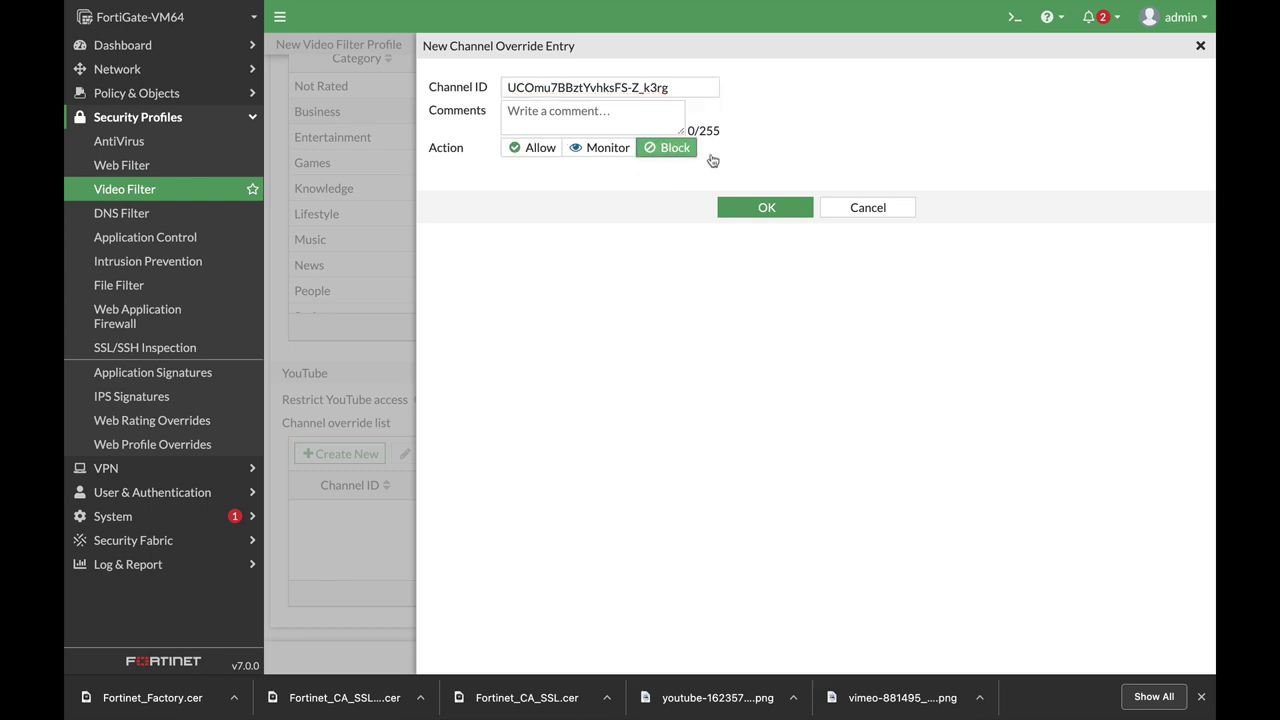
click(760, 206)
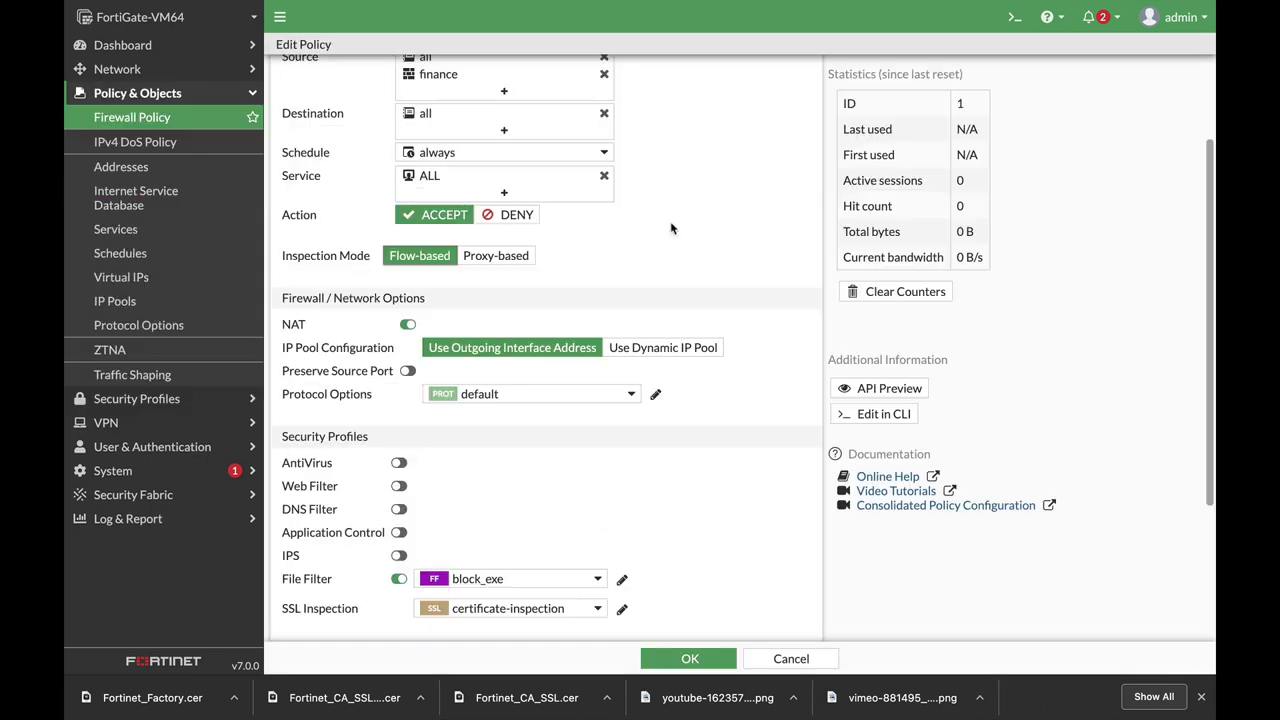
Switch finance_out to proxy-based, deep-inspection SSL, and the block_forti_tip video filter.
scroll(603, 210, up, 3)
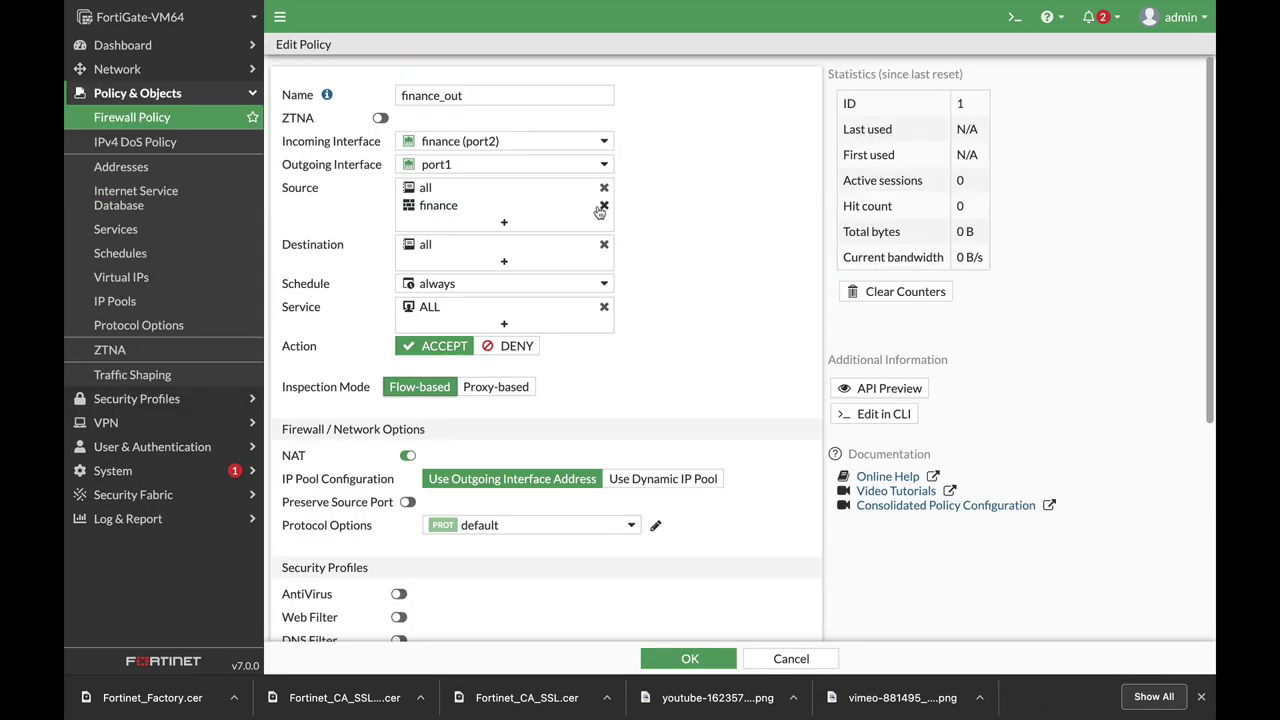
scroll(496, 366, down, 8)
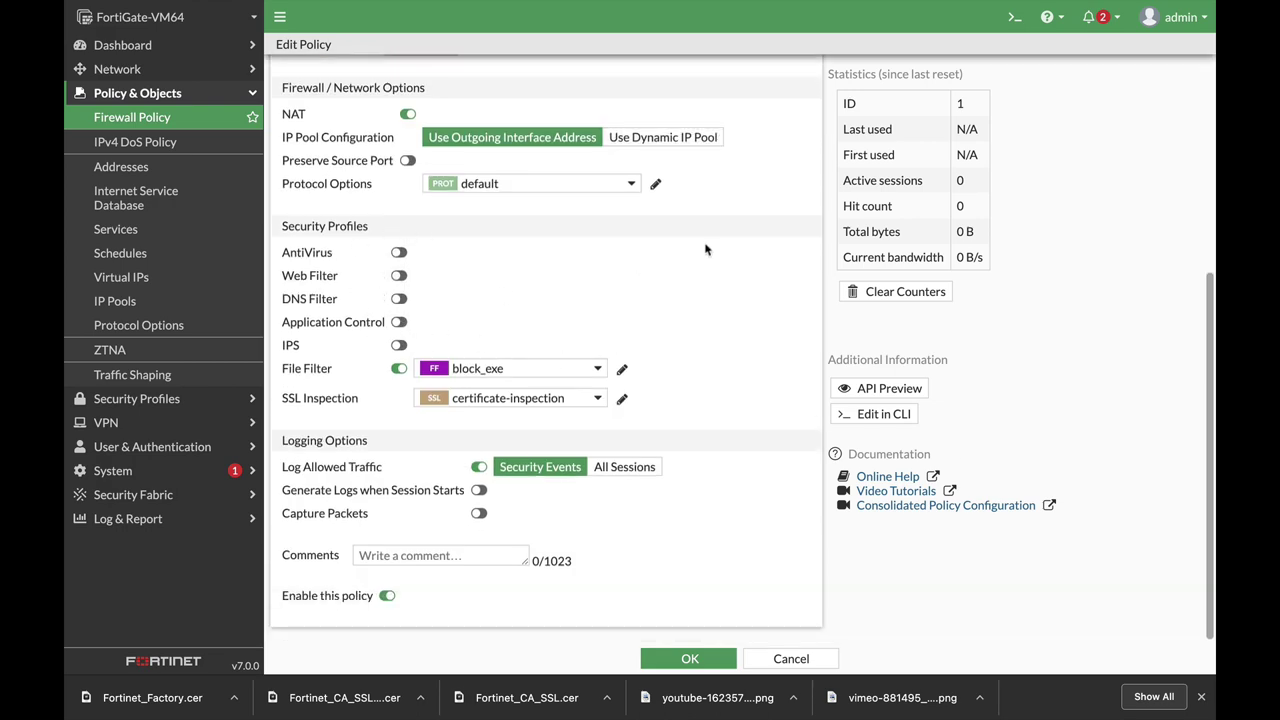
scroll(698, 318, up, 8)
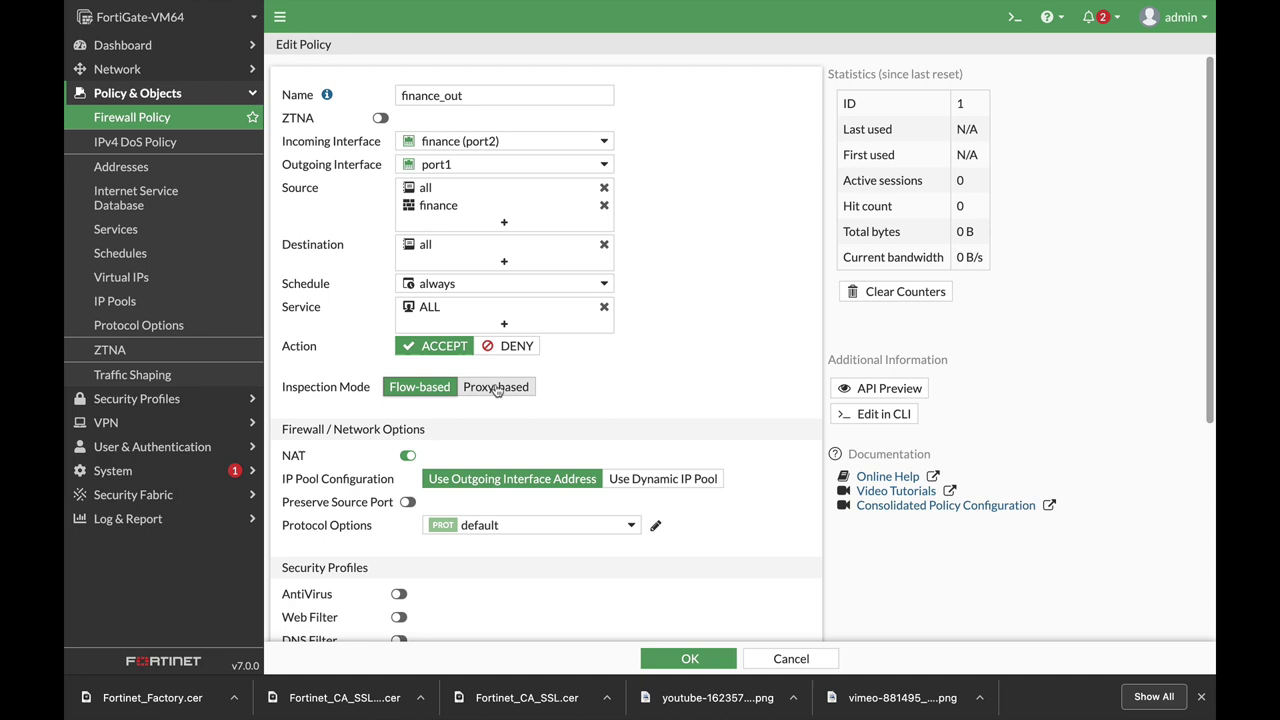
click(496, 387)
scroll(682, 405, down, 9)
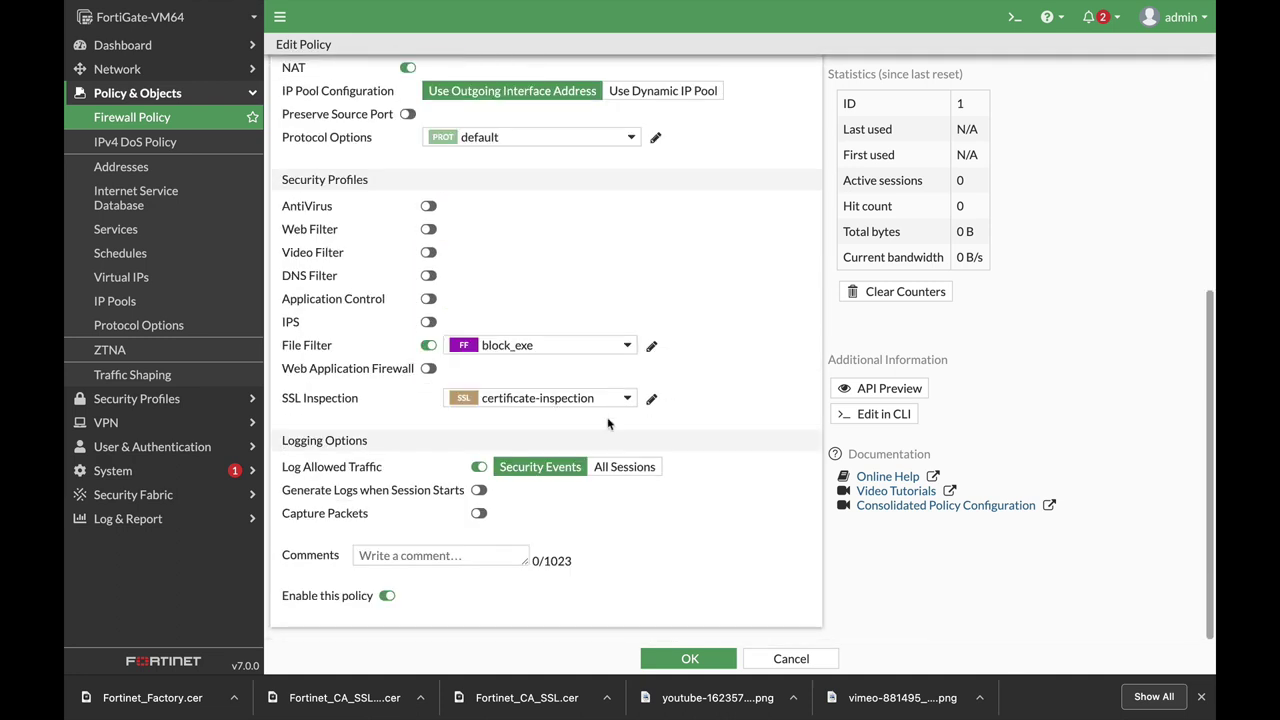
click(570, 408)
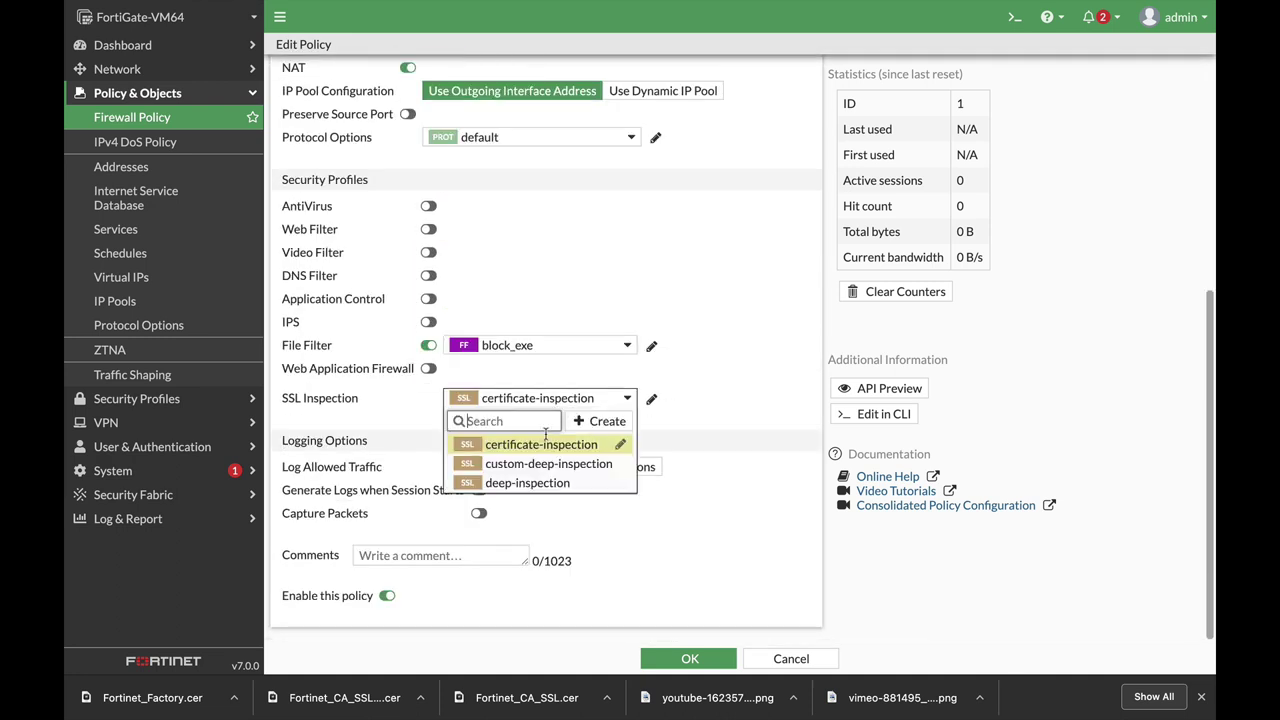
click(535, 486)
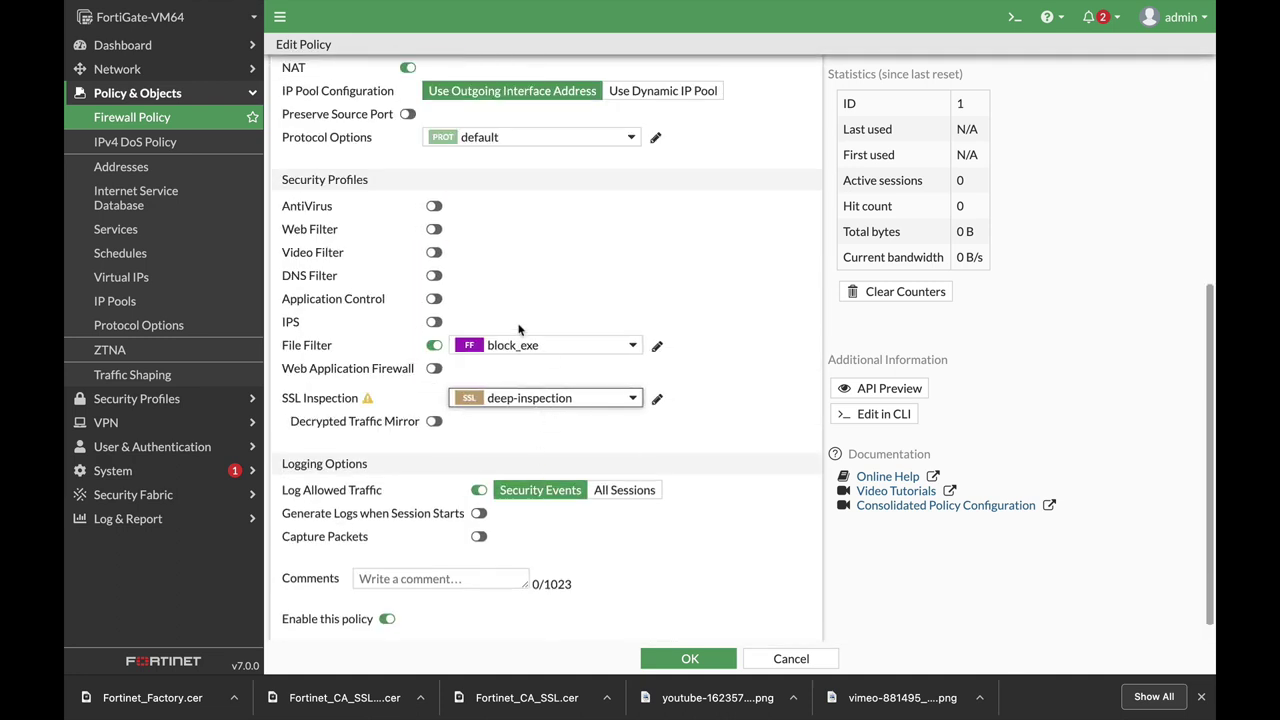
click(433, 253)
click(533, 259)
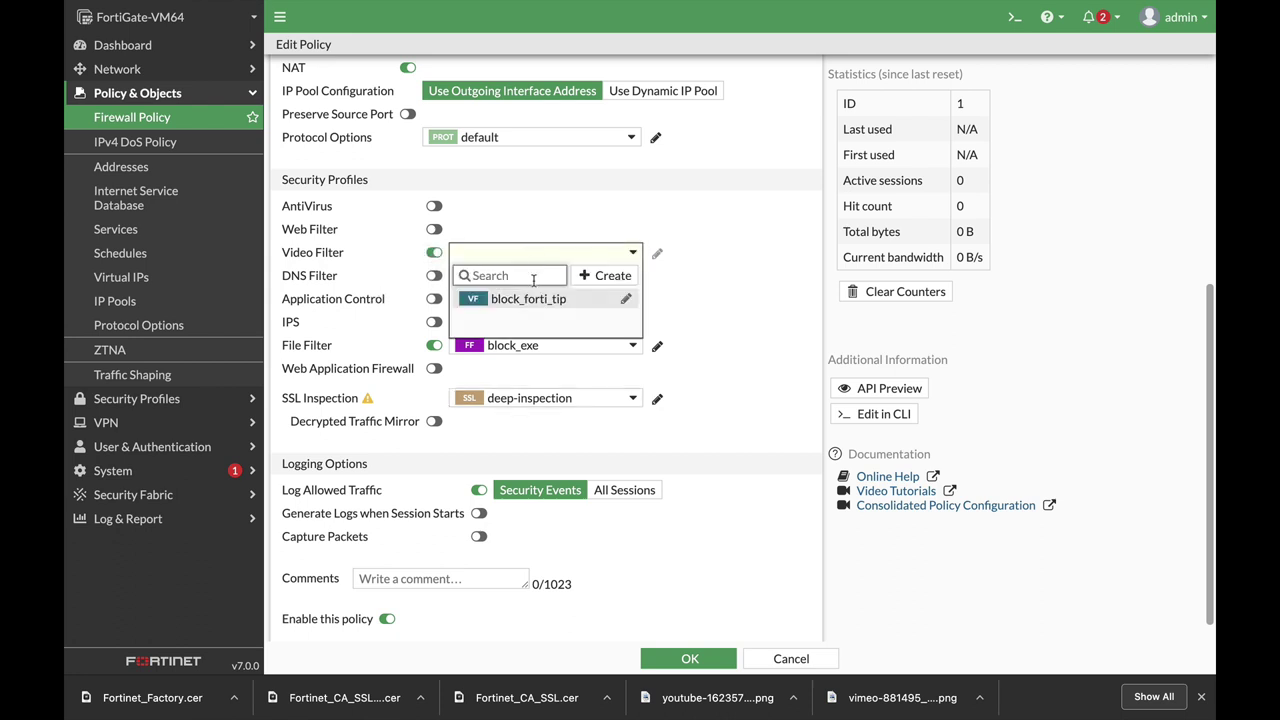
click(513, 302)
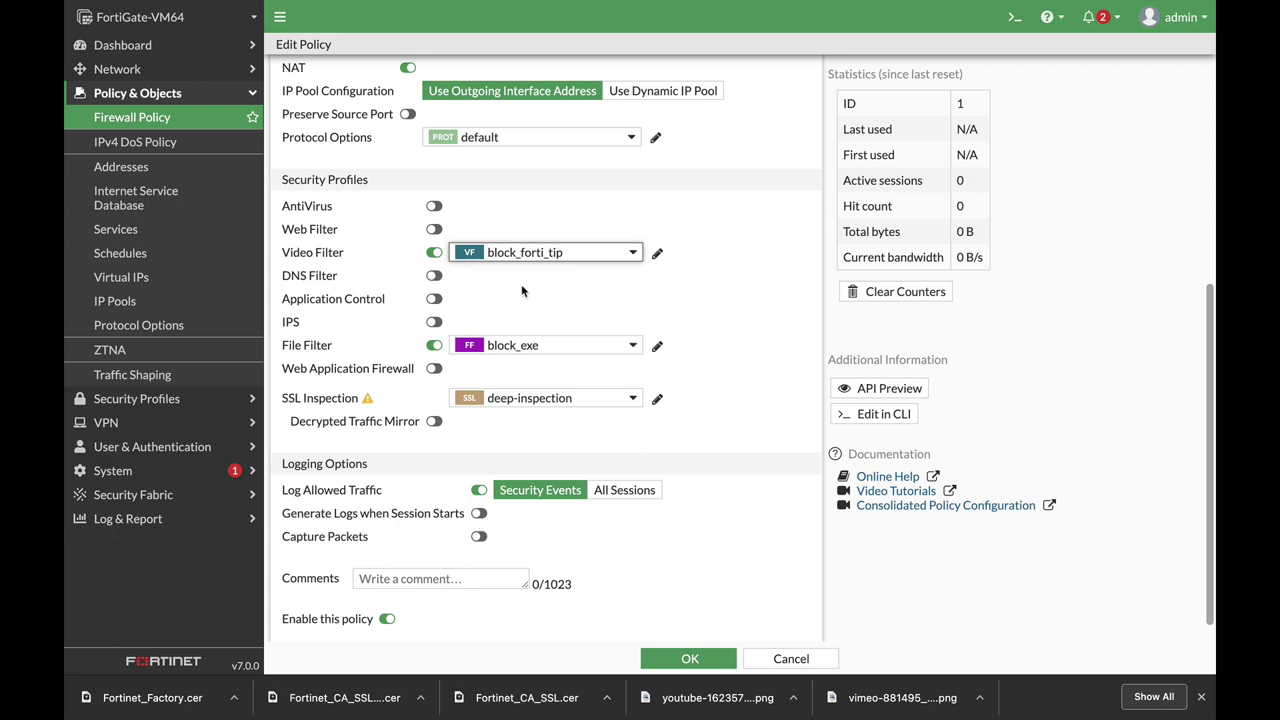